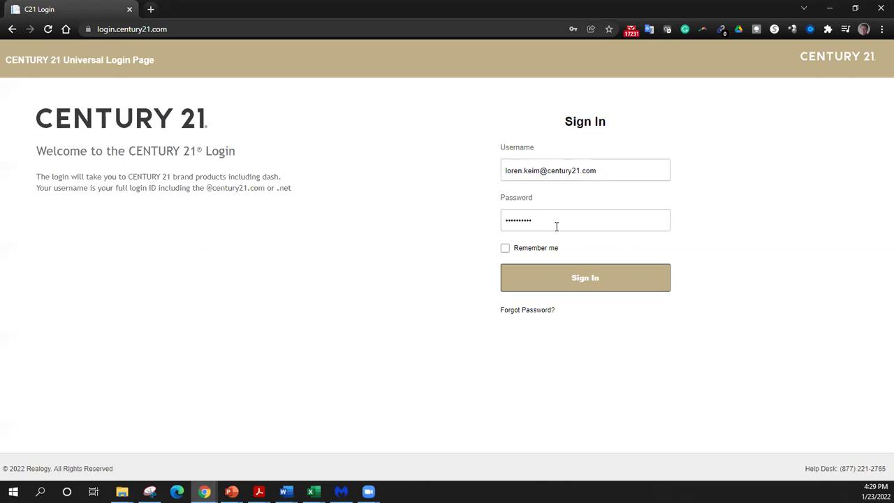
- Sign in through CENTURY 21 Universal Login, dismissing Chrome's saved-password suggestions
click(547, 223)
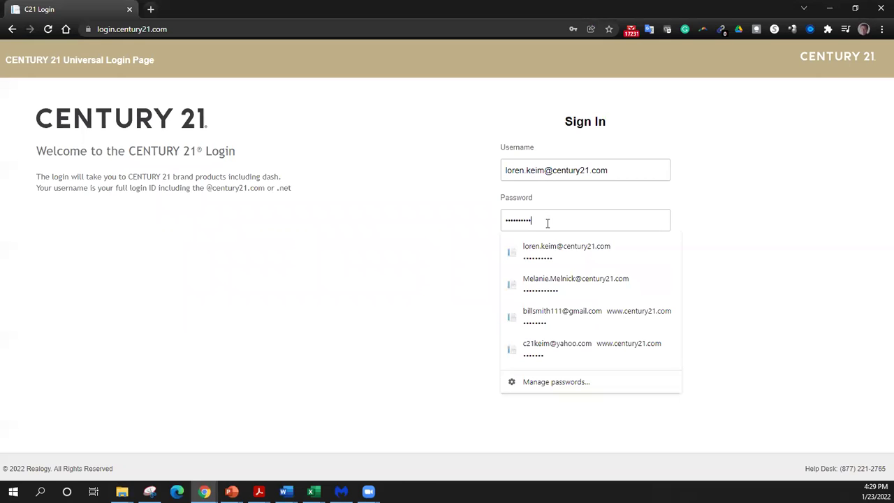
click(475, 219)
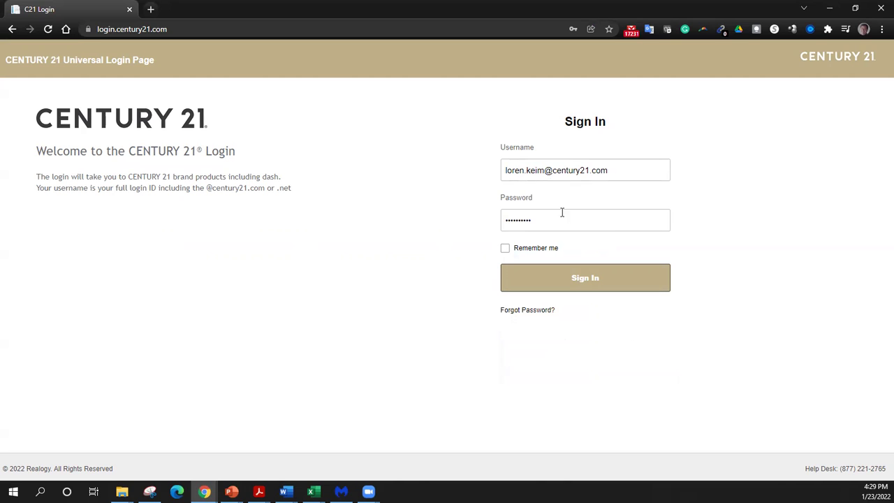
click(597, 280)
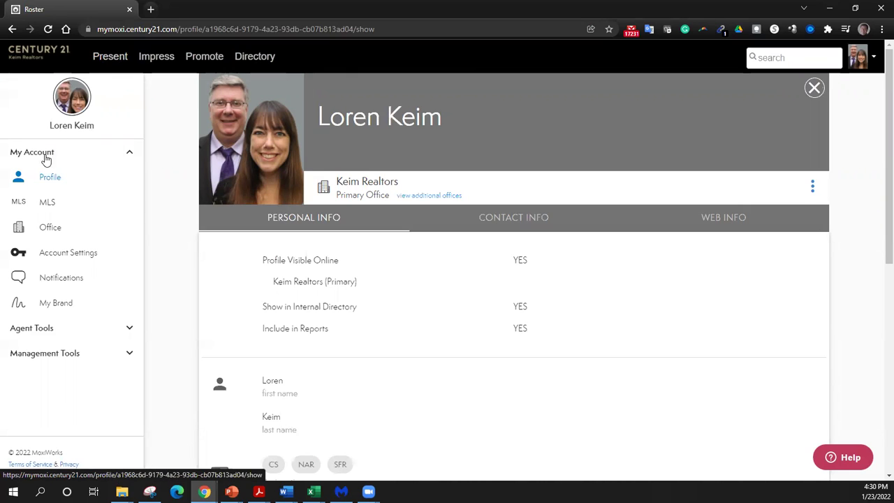
- Check the available MLS associations without adding any, then switch to MoxiPresent
click(46, 203)
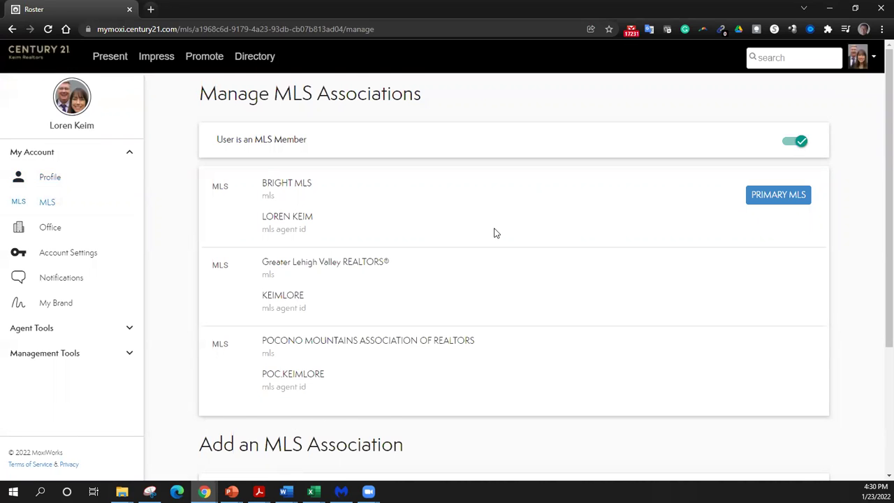
scroll(495, 235, down, 2)
click(636, 375)
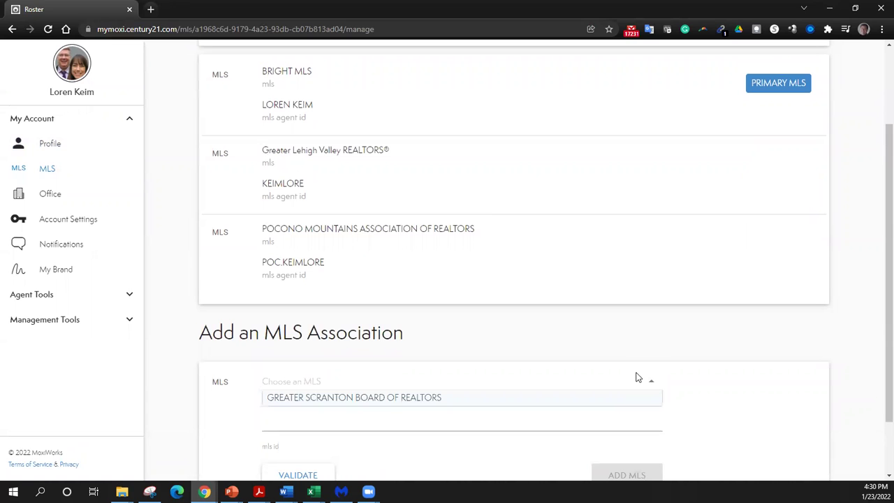
click(189, 288)
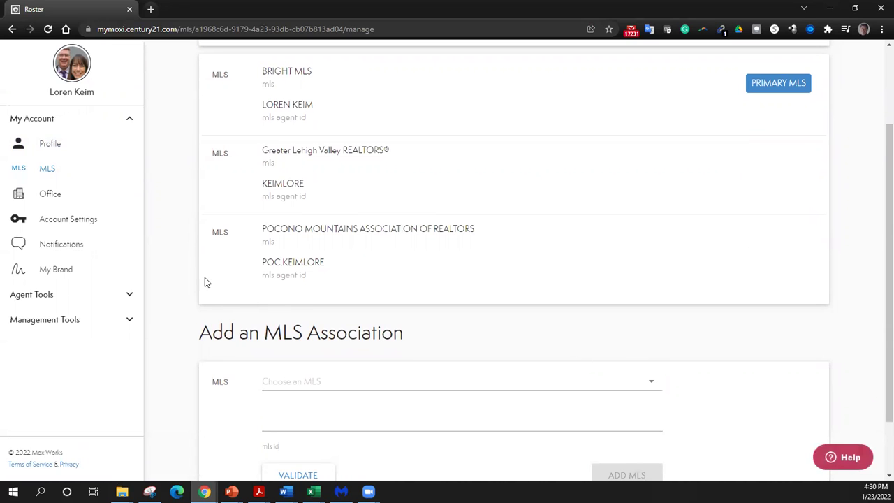
scroll(204, 282, up, 2)
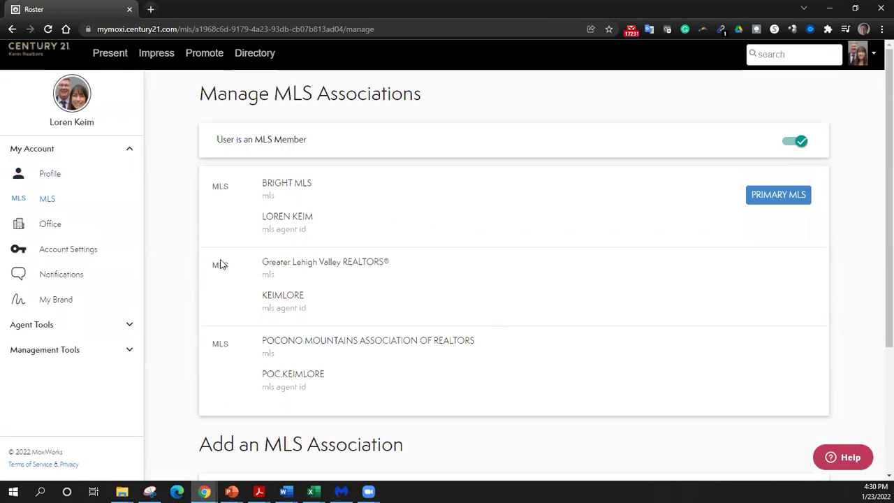
click(112, 59)
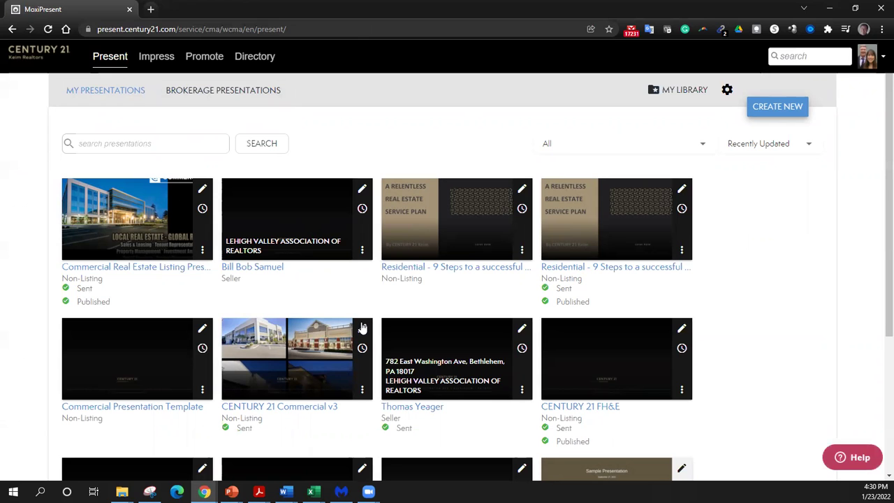
- Start a new presentation with the Non-Listing presentation type
click(783, 108)
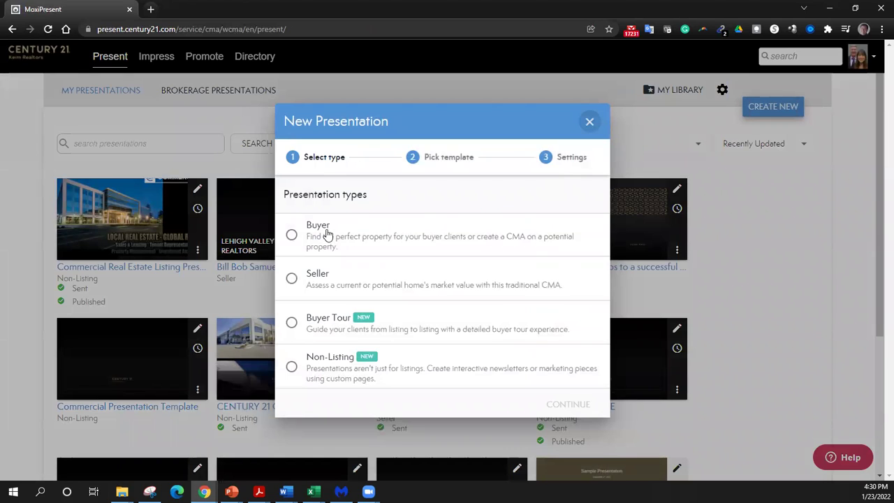
click(320, 363)
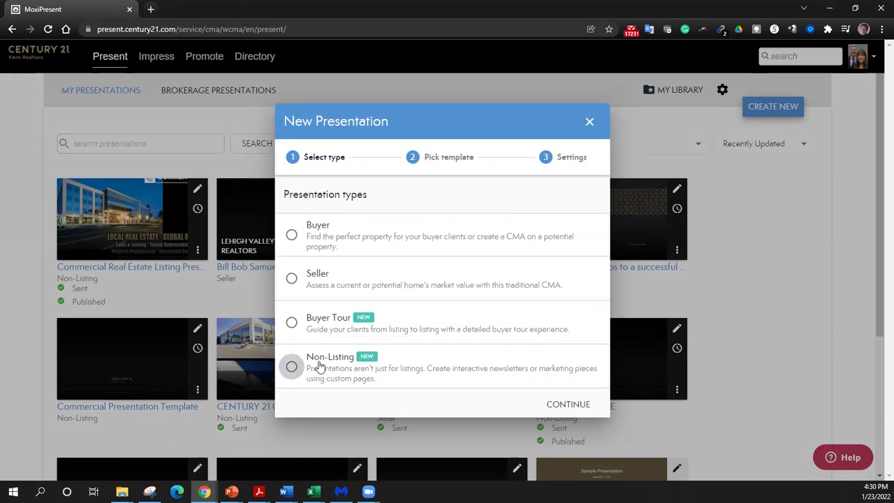
click(559, 405)
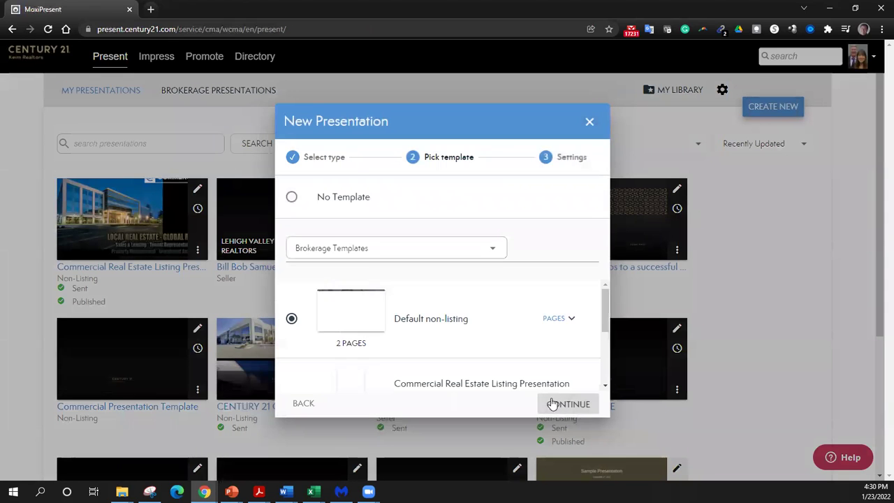
- Browse the Brokerage Templates list for the presentation
click(492, 250)
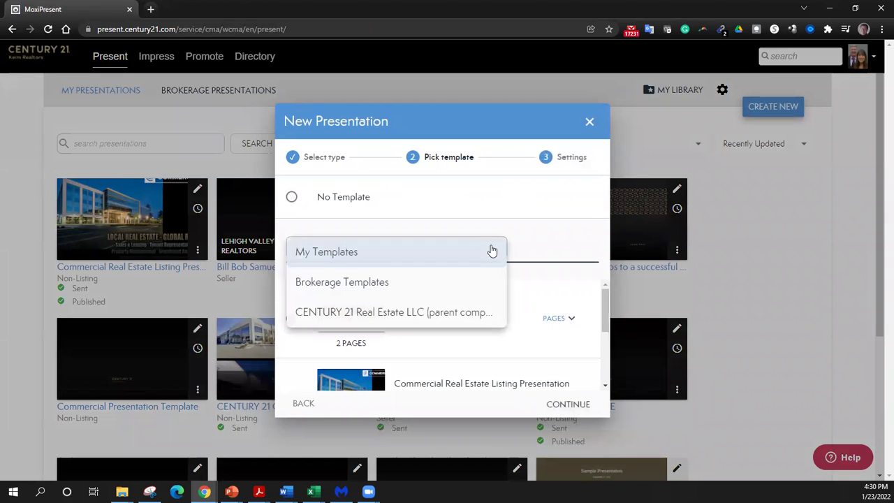
click(555, 250)
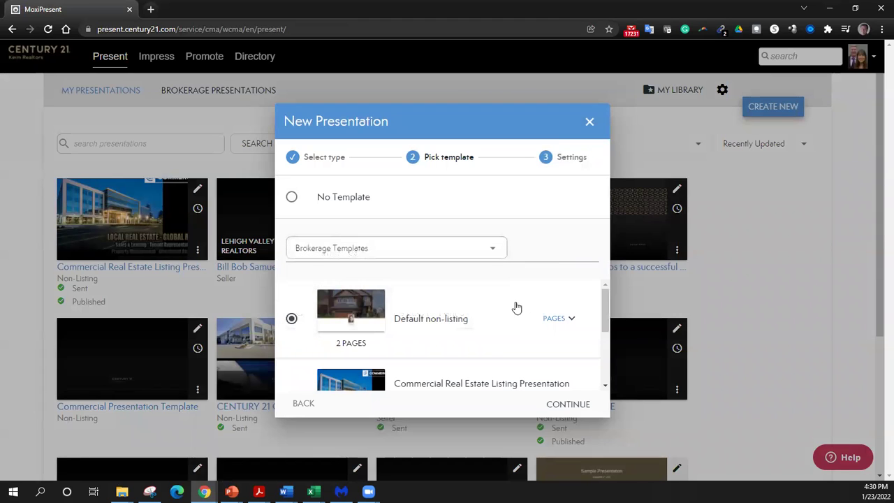
scroll(536, 312, down, 5)
scroll(536, 312, up, 1)
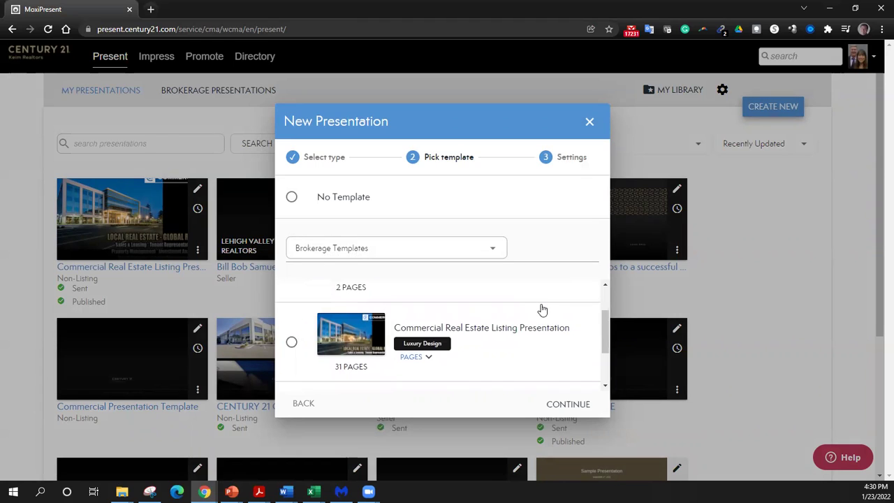
drag(606, 338, 607, 365)
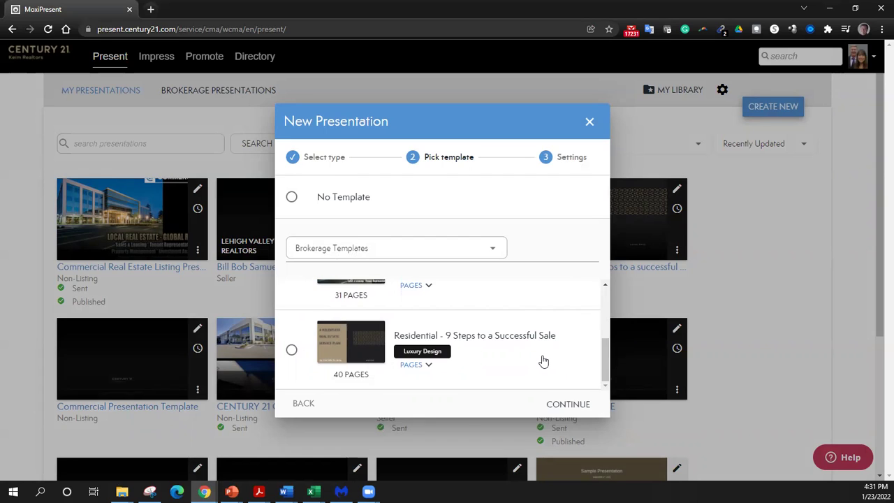
drag(605, 357, 607, 300)
- Browse the CENTURY 21 parent company templates, then return to the presentation-type choice
click(493, 251)
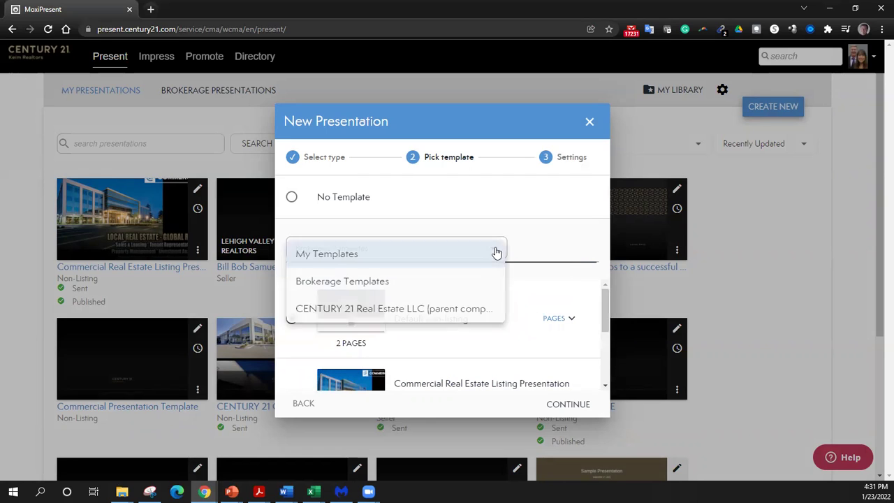
click(438, 311)
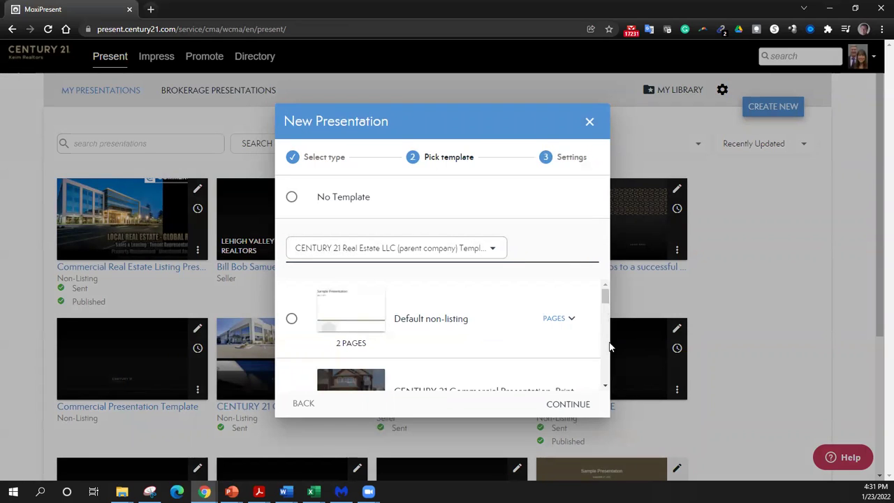
scroll(606, 350, down, 1)
scroll(605, 350, down, 5)
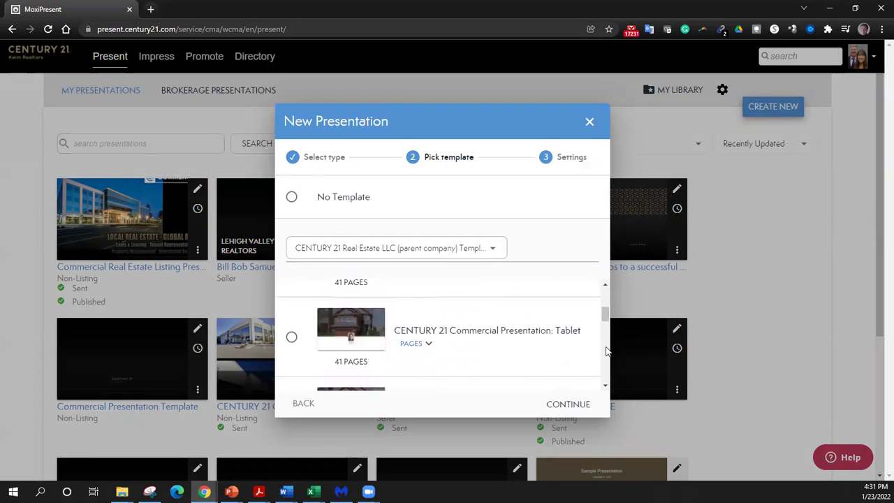
scroll(606, 353, down, 4)
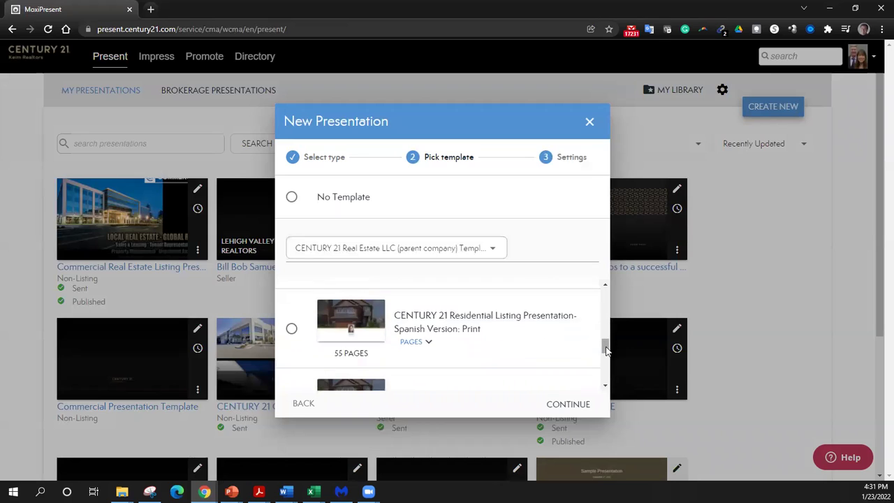
drag(606, 373, 610, 293)
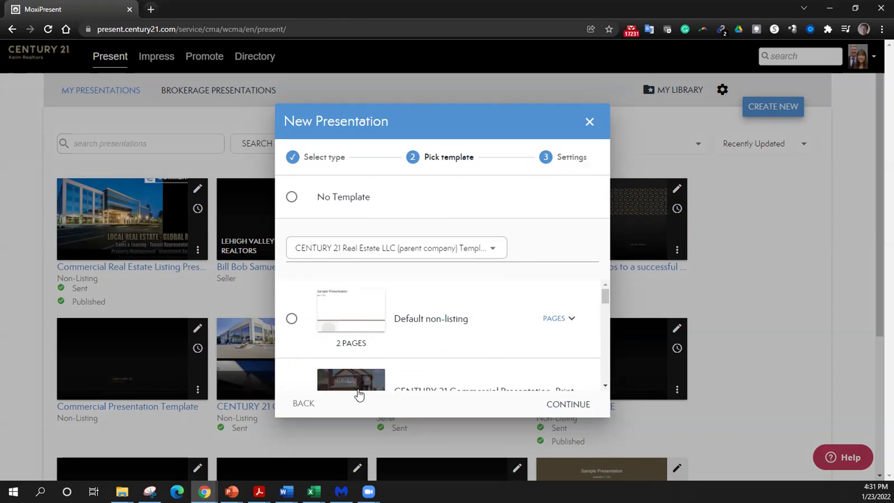
click(302, 403)
- Choose a Seller presentation using the Brokerage 'Residential - 9 Steps WITH a CMA' template
click(292, 279)
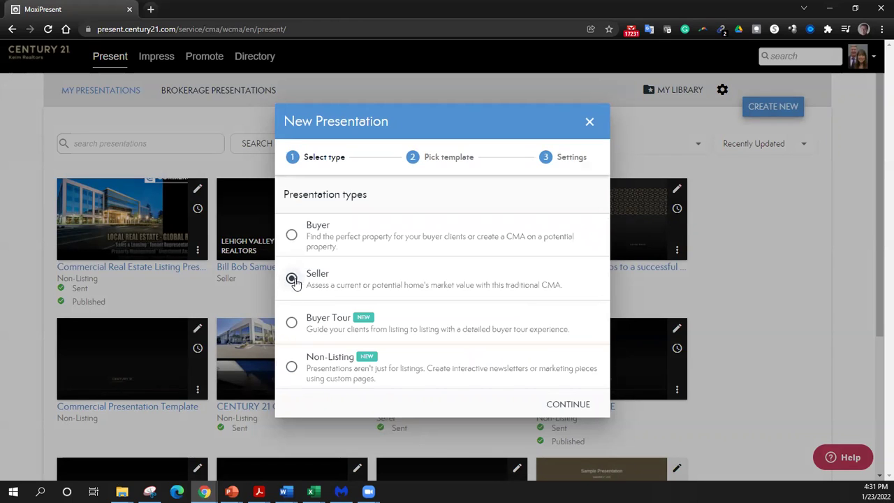
click(551, 408)
click(493, 249)
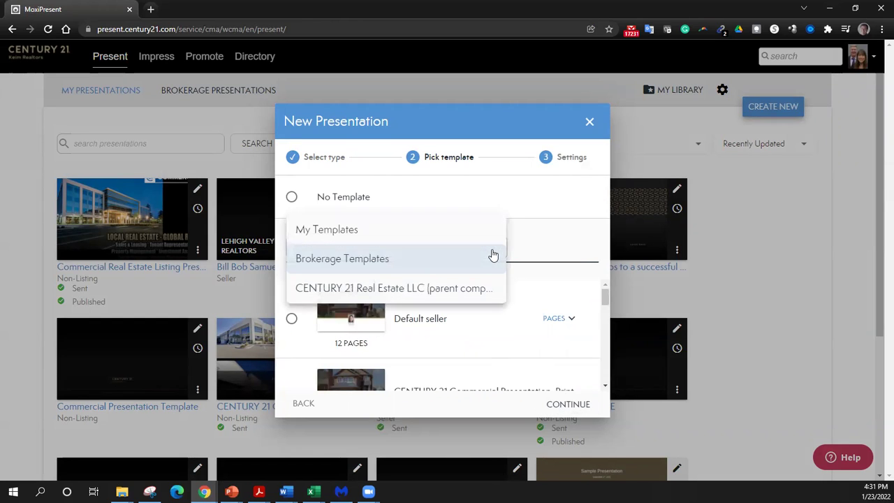
click(431, 260)
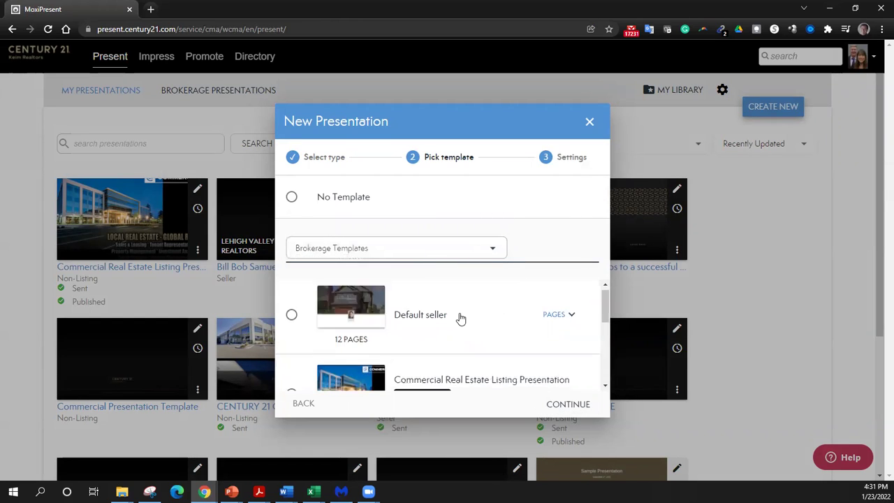
scroll(494, 319, down, 3)
scroll(495, 320, down, 1)
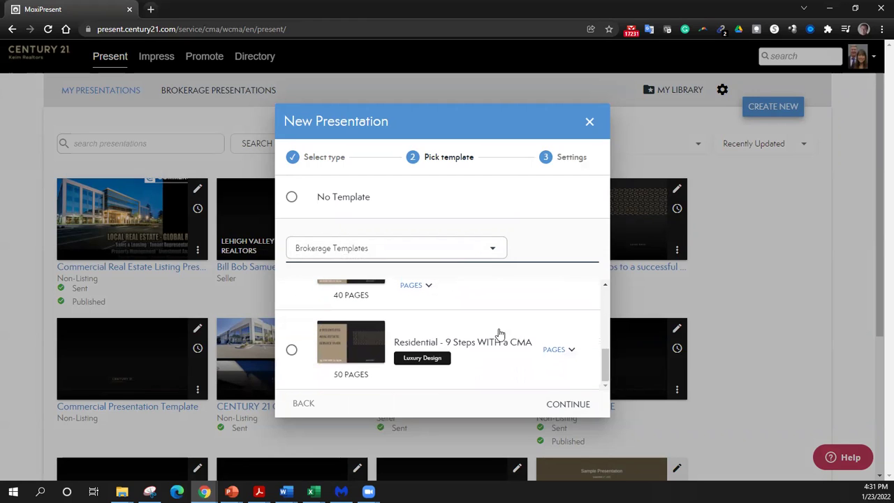
click(292, 350)
click(584, 406)
- Enter the client's name as recipient, use Greater Lehigh Valley as listing source, and create it
click(412, 201)
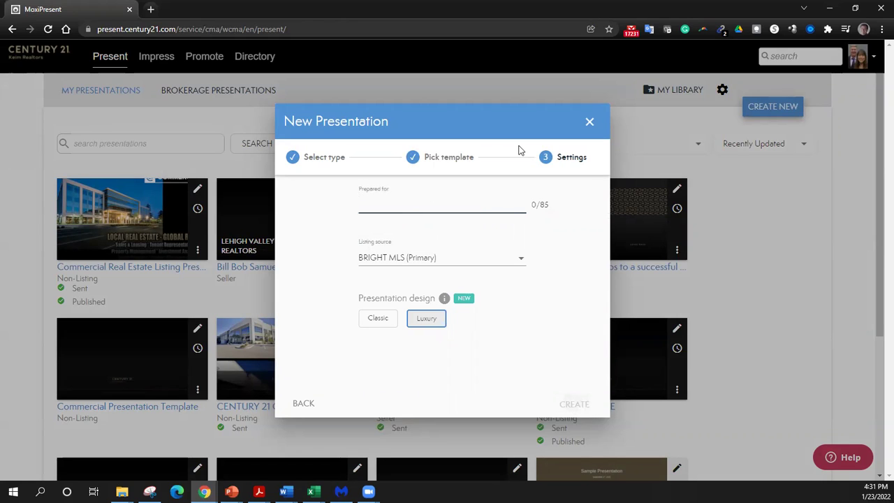
text(John Smith)
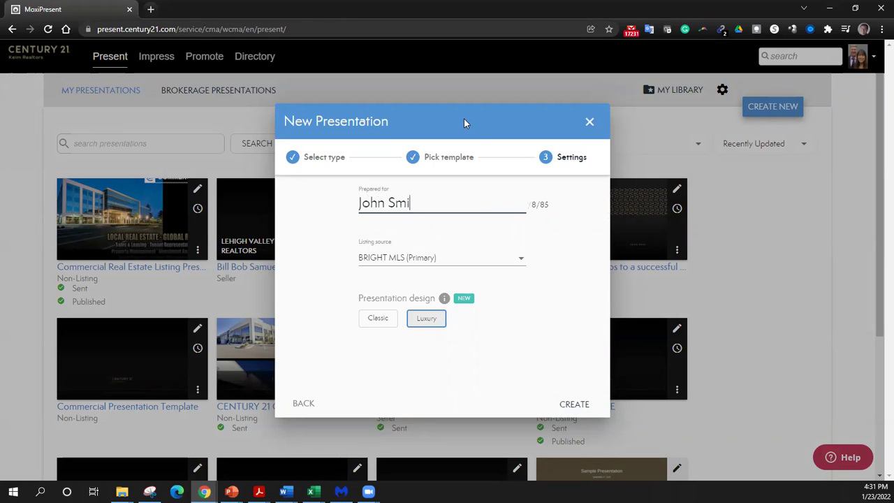
click(509, 264)
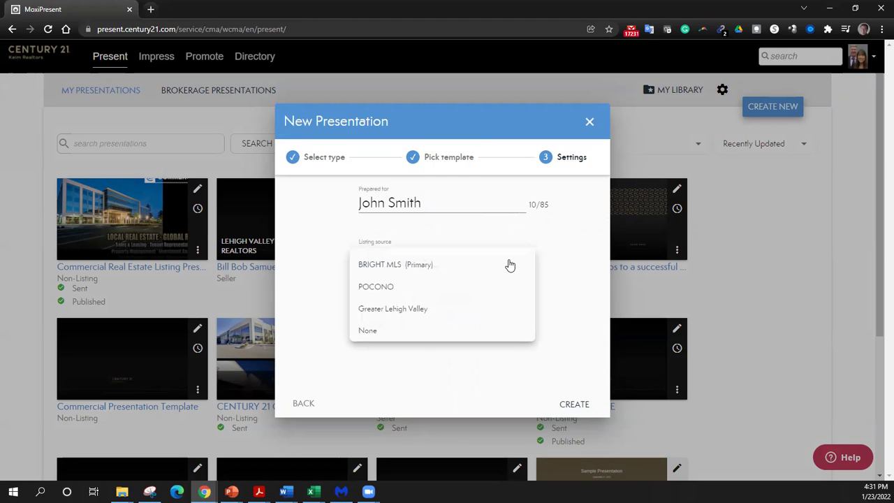
click(395, 309)
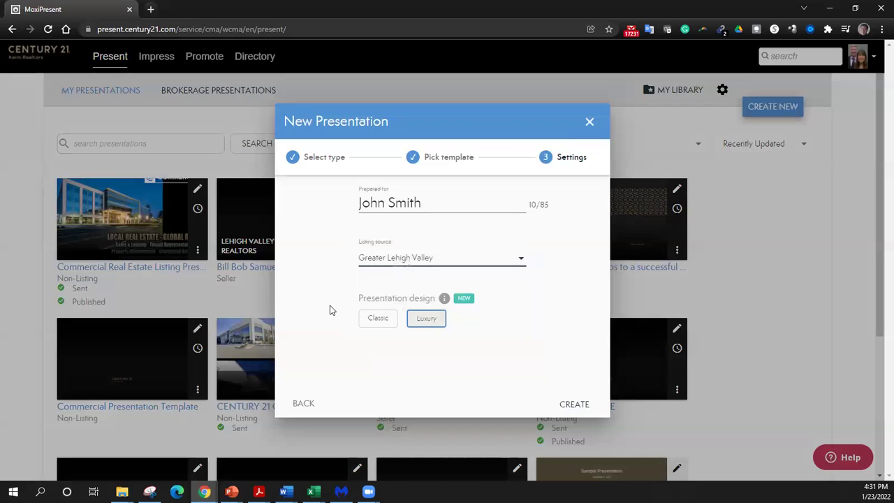
click(423, 322)
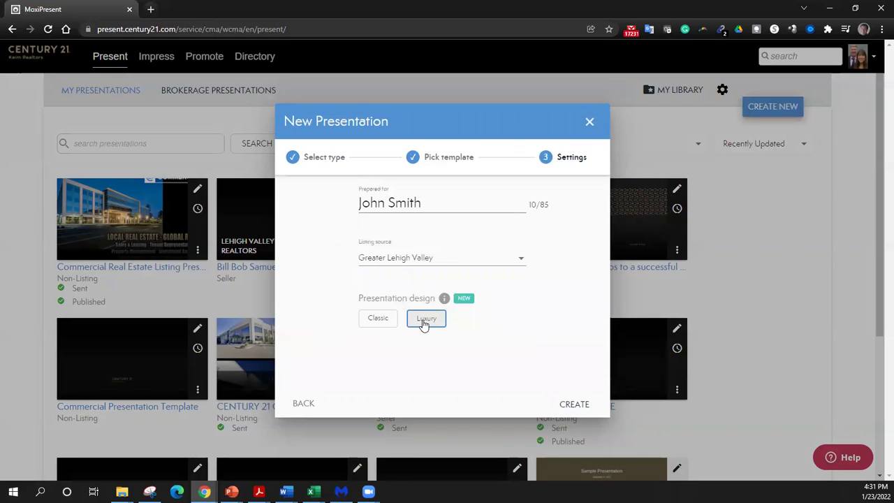
click(575, 404)
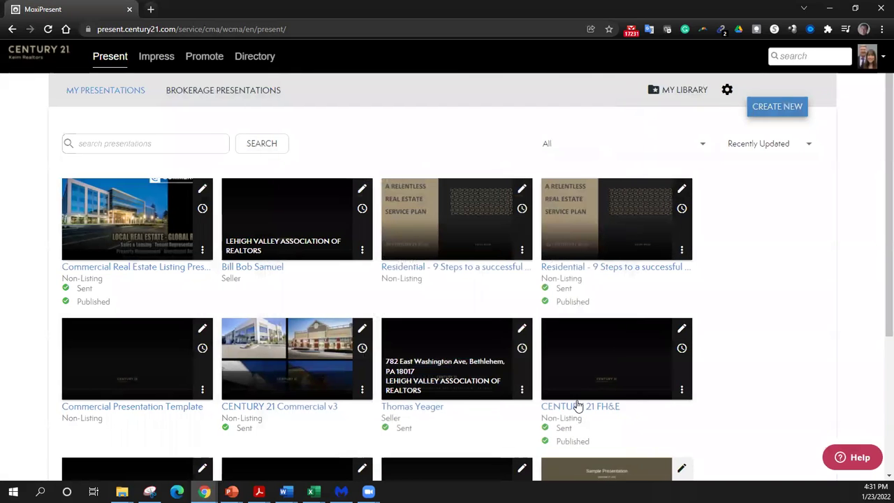
- Open the new presentation's Subject Property form and look it over
click(585, 357)
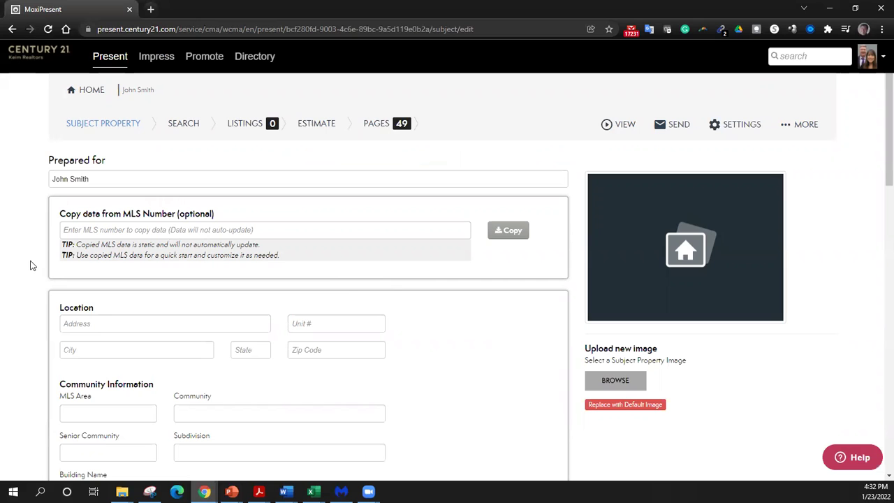
scroll(35, 262, down, 10)
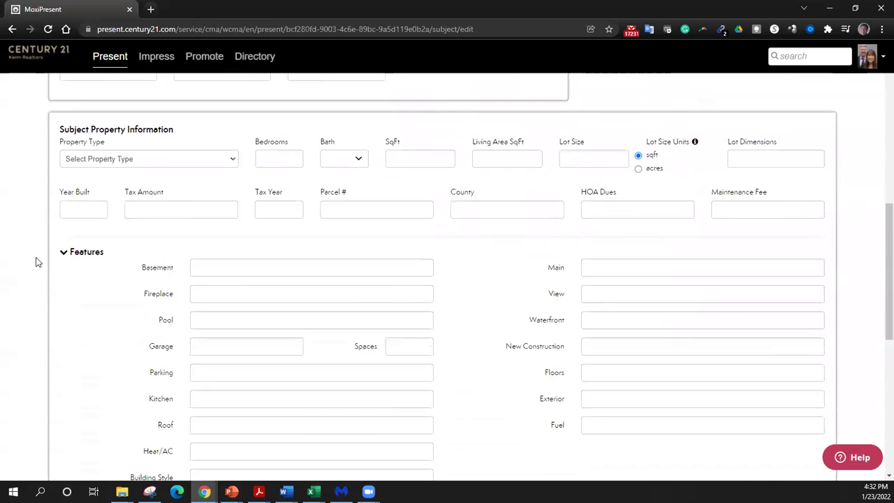
scroll(38, 262, down, 3)
scroll(38, 261, up, 10)
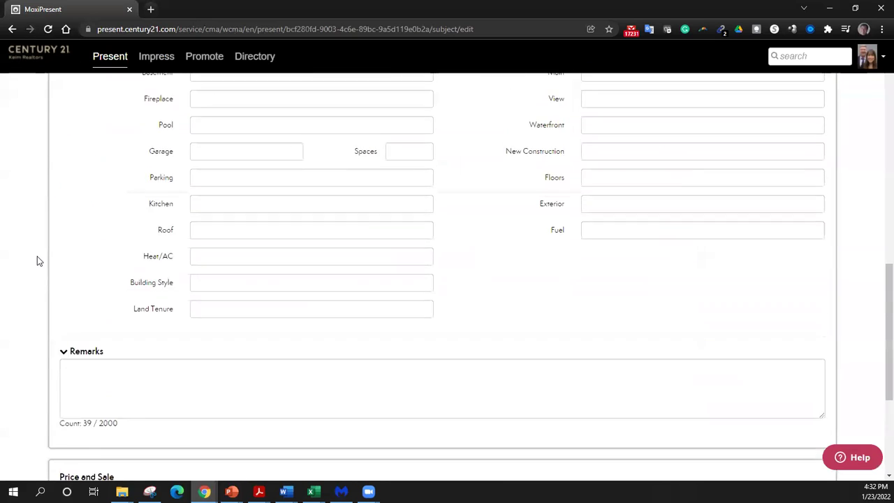
scroll(39, 261, up, 2)
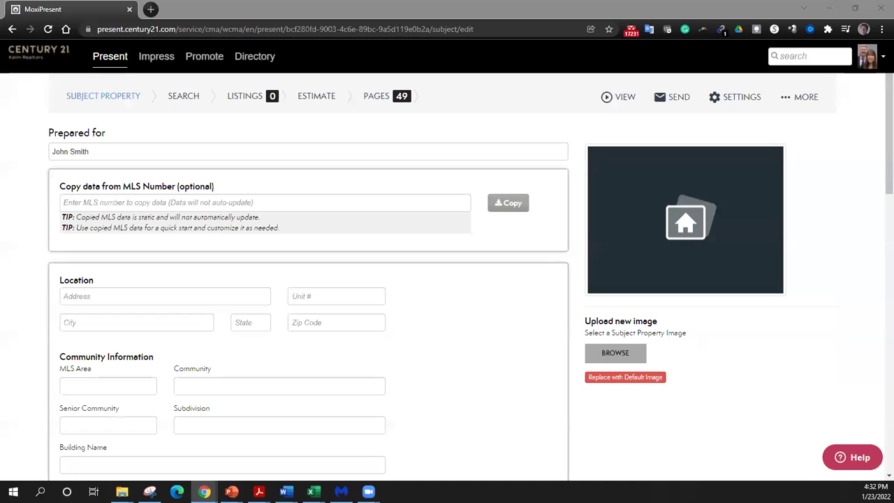
click(155, 204)
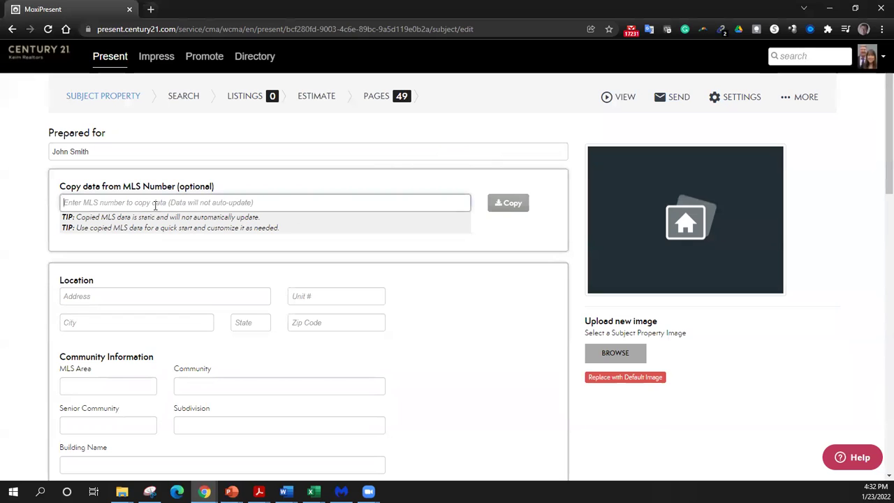
text(68)
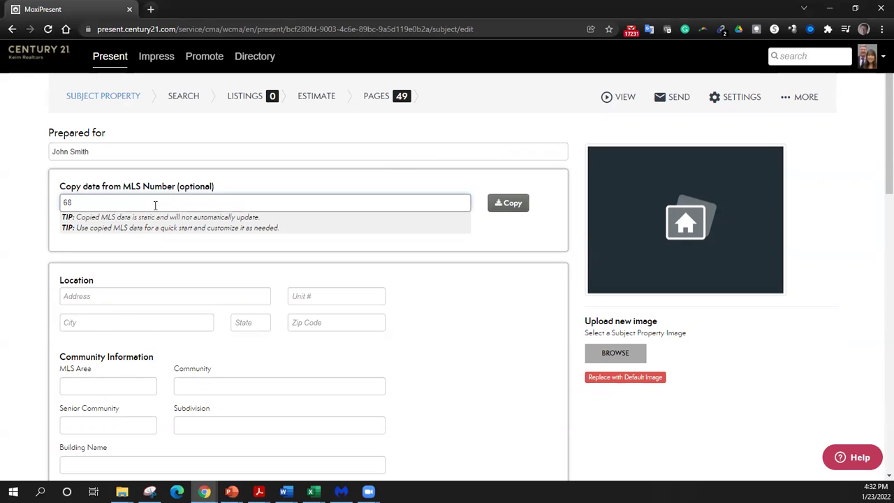
text(5458)
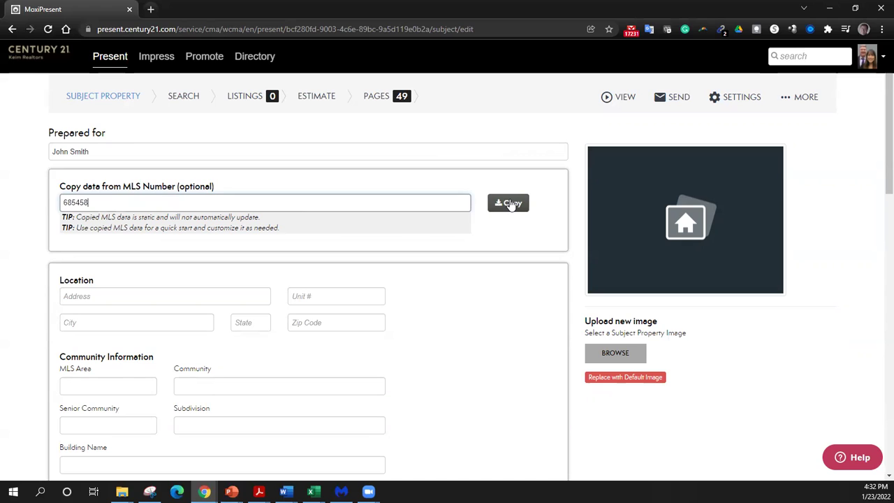
click(511, 204)
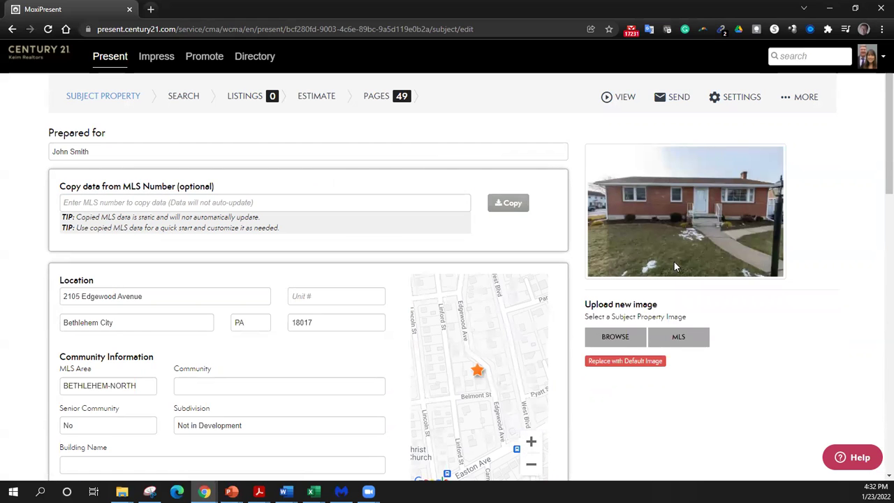
scroll(24, 354, down, 3)
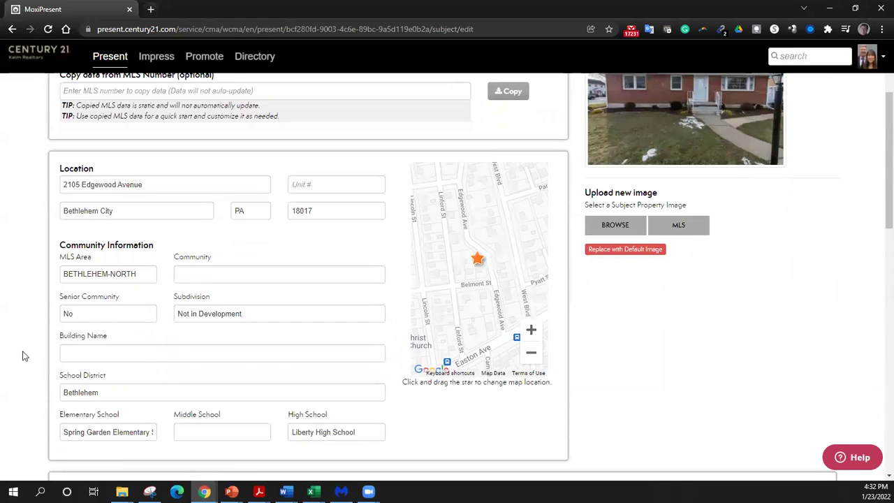
scroll(25, 354, down, 9)
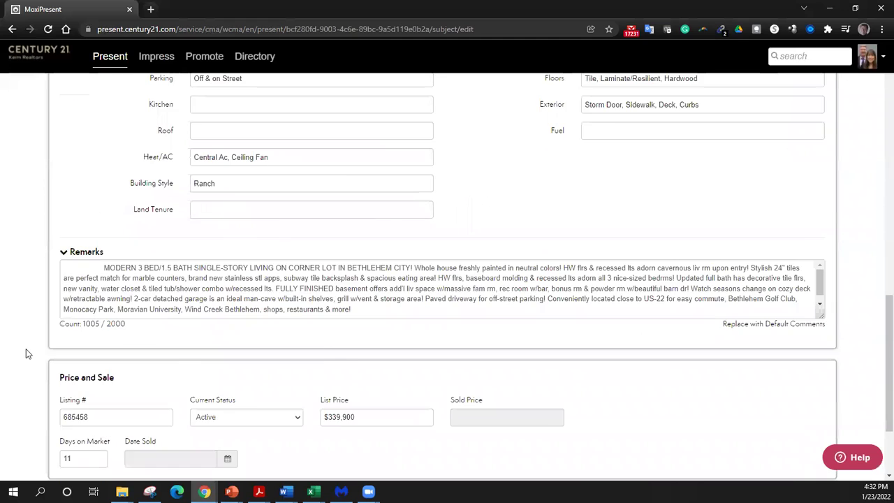
scroll(26, 349, down, 2)
scroll(27, 350, up, 12)
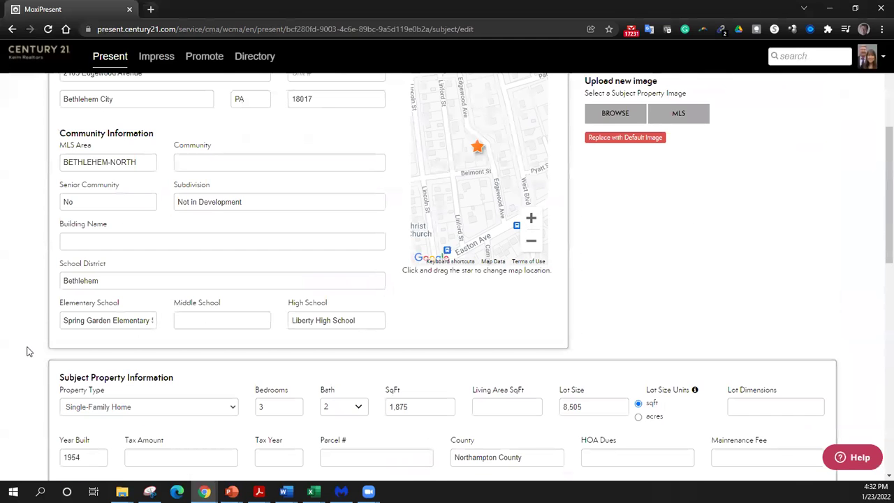
scroll(28, 351, up, 4)
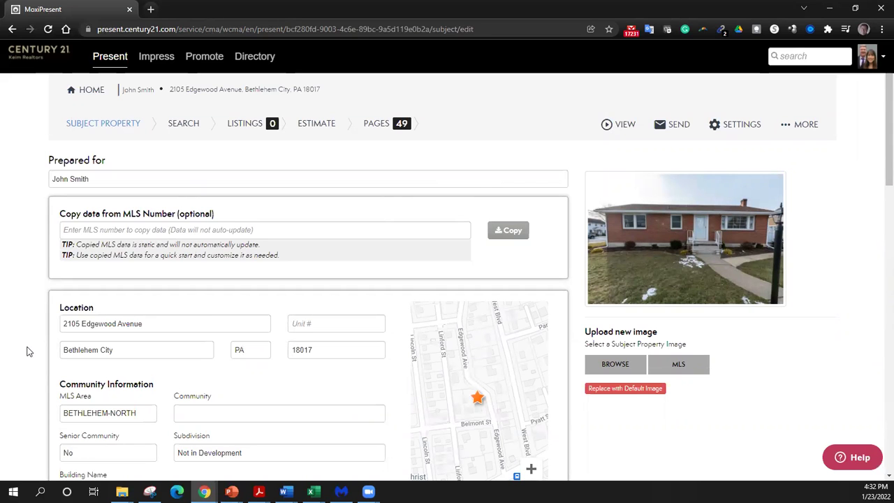
scroll(28, 351, down, 10)
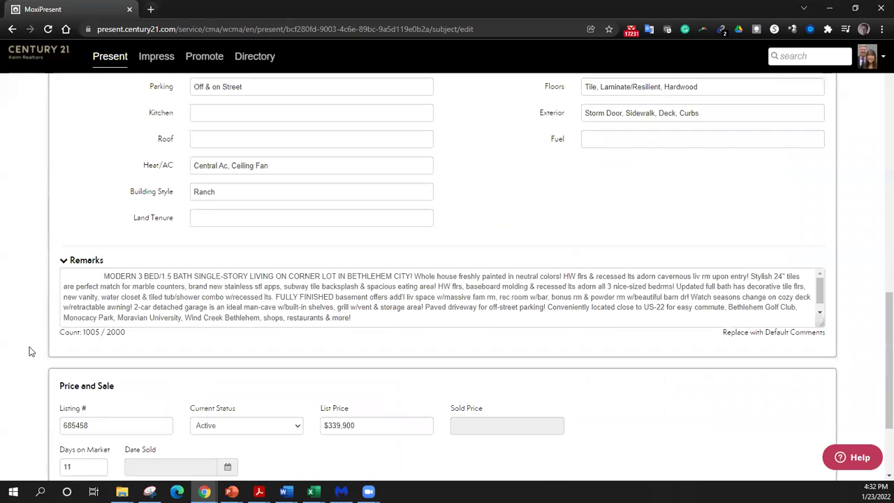
scroll(29, 352, up, 1)
scroll(29, 350, up, 9)
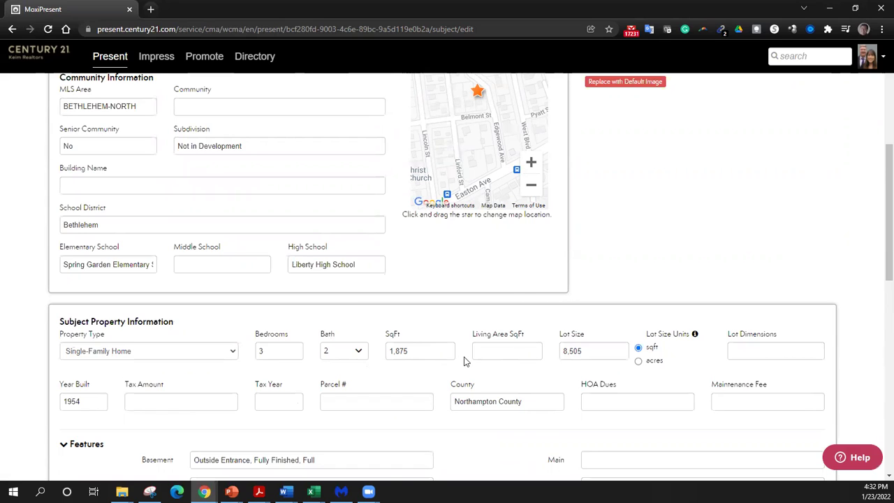
- Change Living Area to 1275 sq ft and continue to the comparable search showing 74 listings
click(496, 352)
text(1275)
key(Tab)
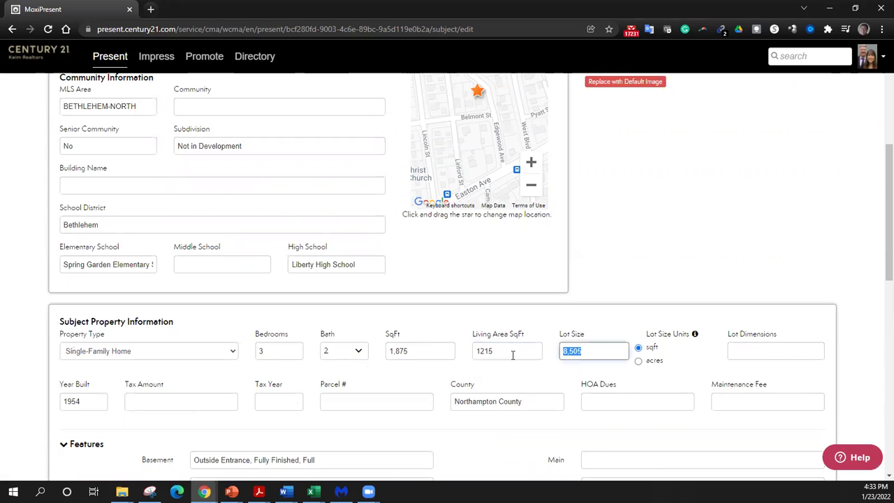
scroll(512, 355, down, 9)
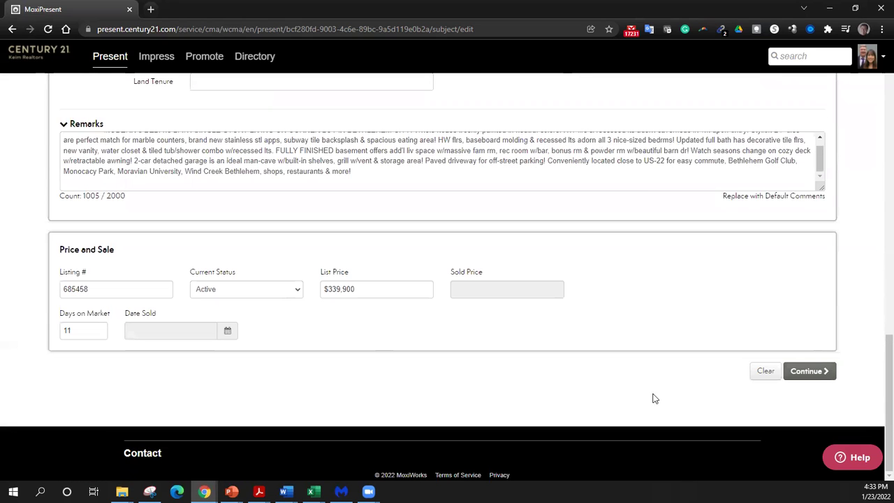
click(800, 375)
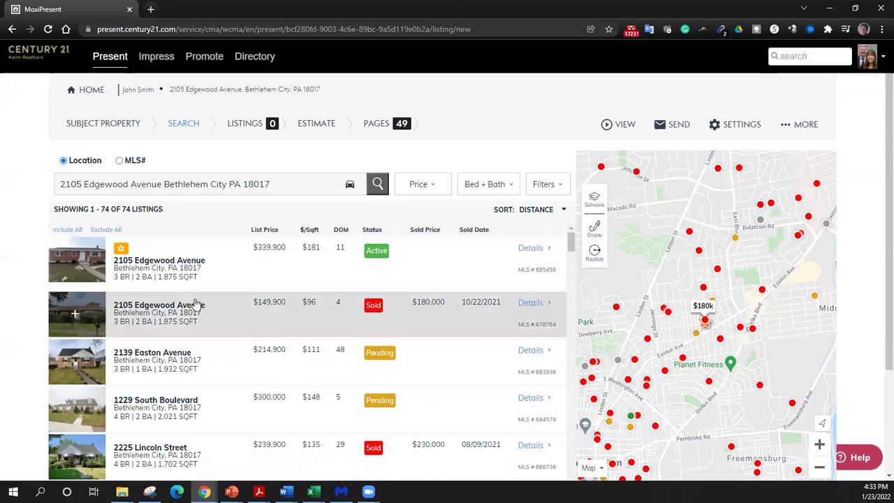
scroll(197, 304, down, 10)
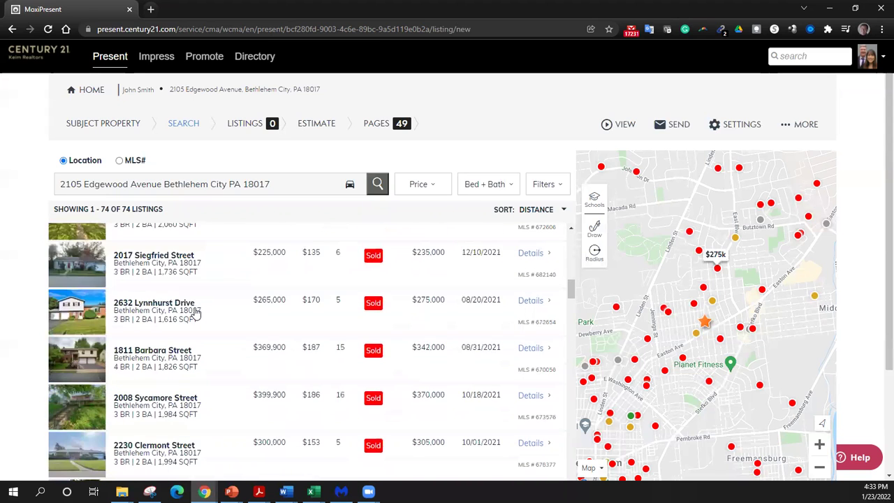
scroll(196, 314, up, 10)
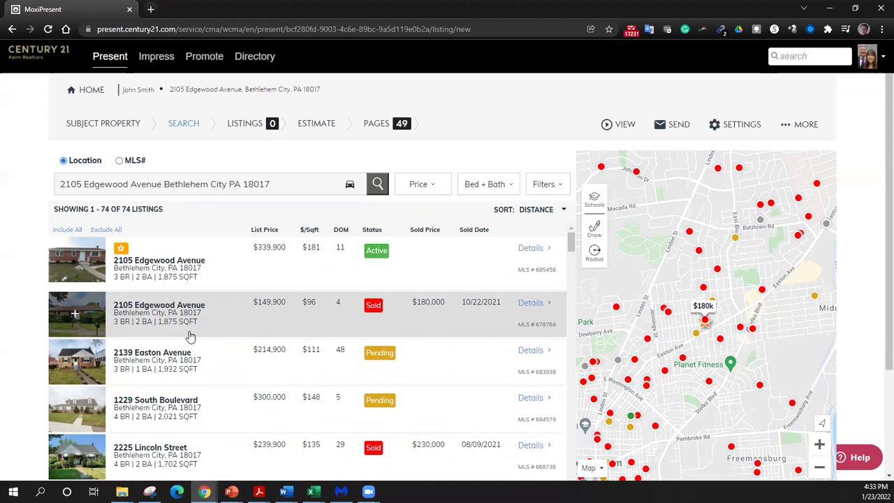
scroll(202, 338, down, 1)
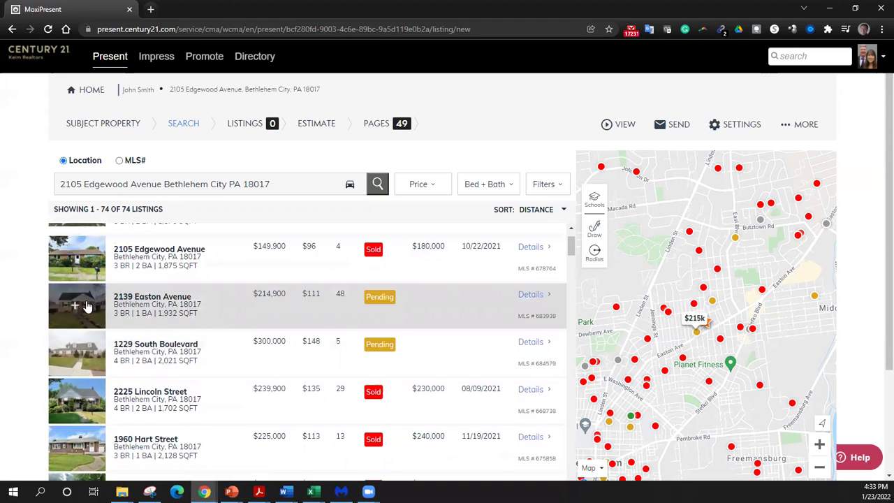
click(74, 307)
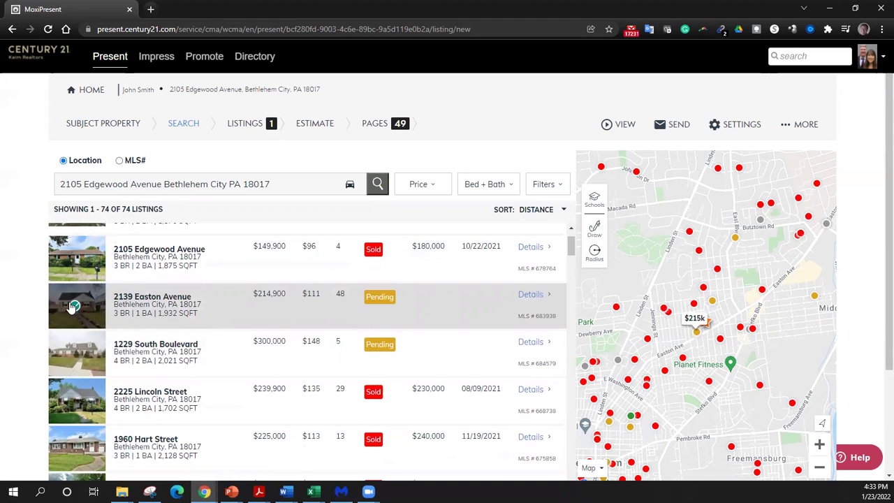
scroll(75, 314, down, 2)
scroll(78, 328, up, 1)
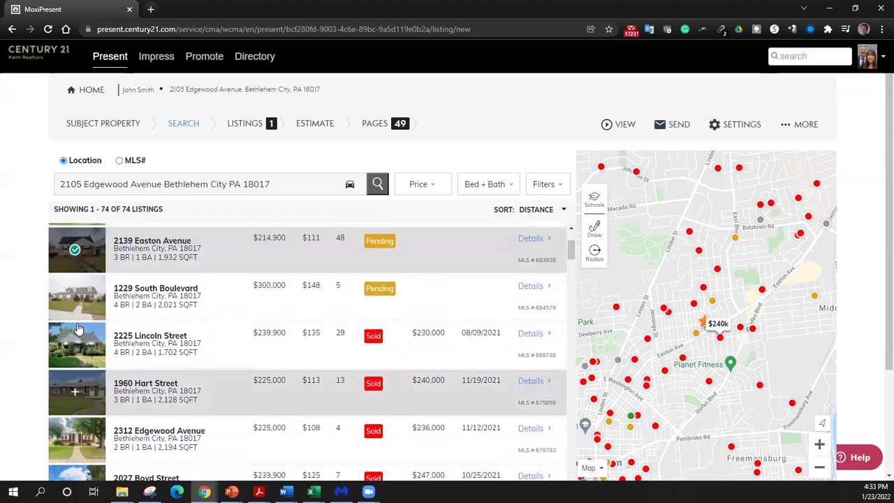
click(74, 299)
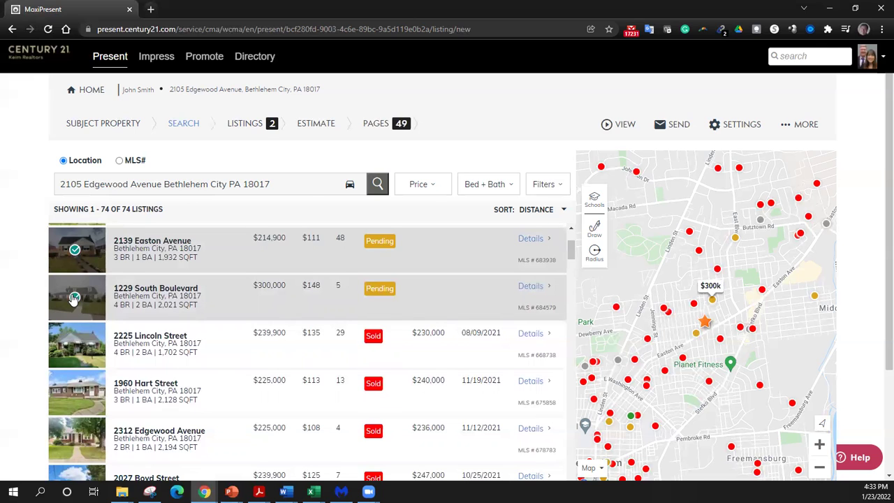
click(73, 342)
scroll(73, 342, down, 2)
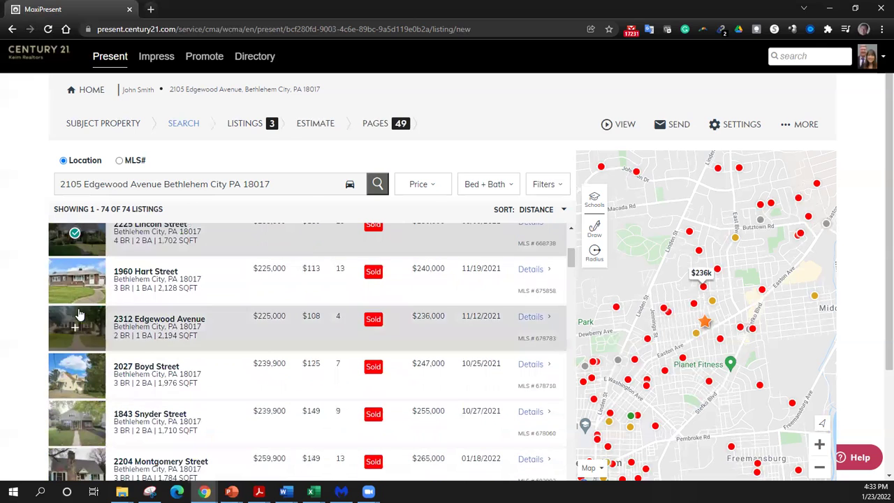
click(71, 299)
click(70, 328)
scroll(150, 349, down, 2)
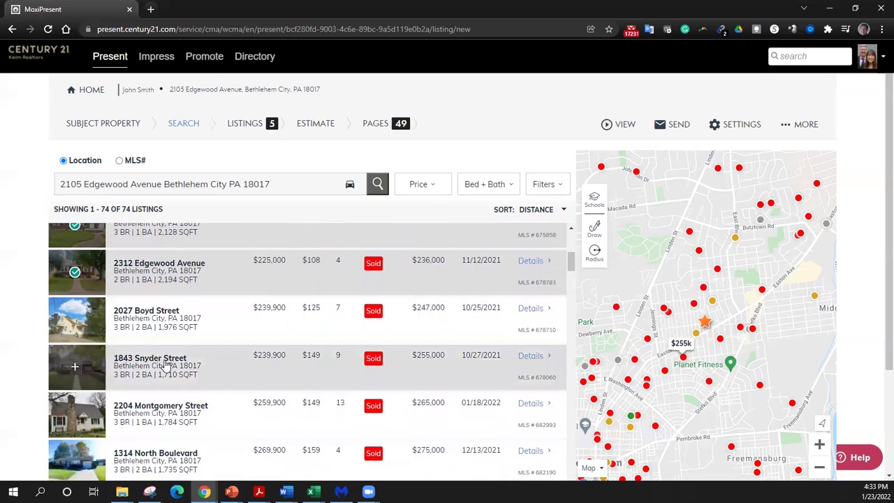
scroll(150, 356, down, 2)
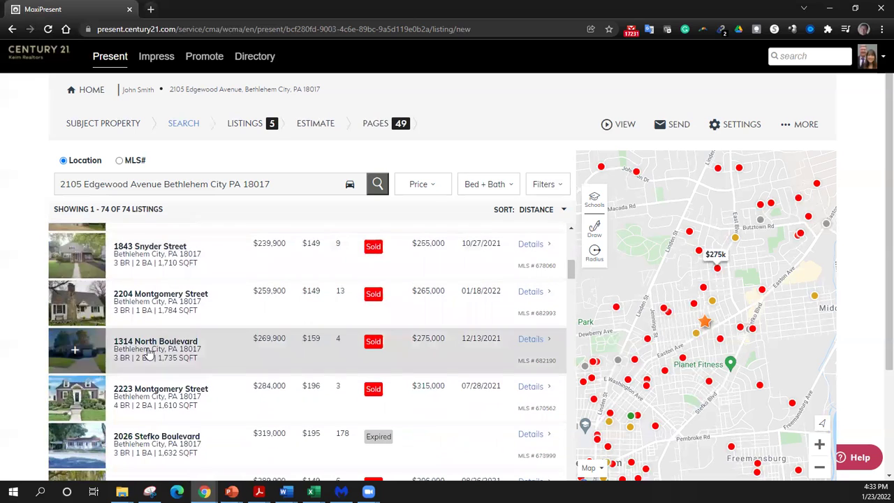
scroll(148, 354, down, 1)
click(75, 294)
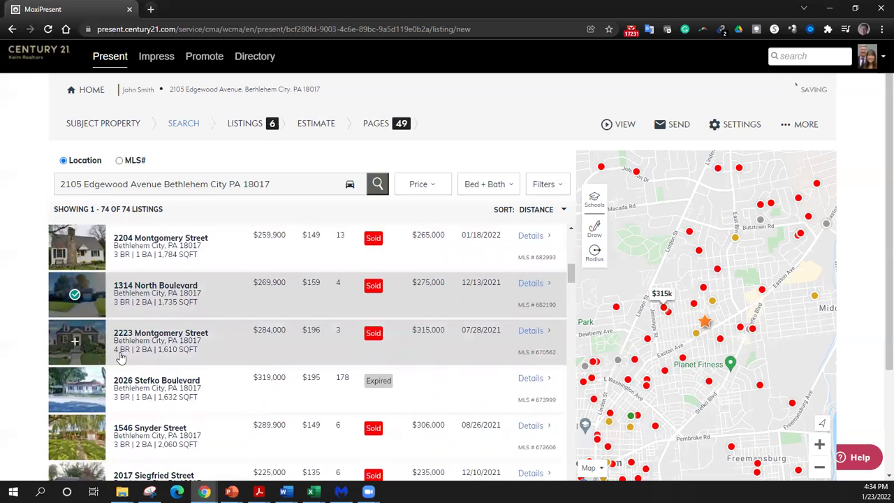
scroll(120, 356, down, 1)
click(74, 333)
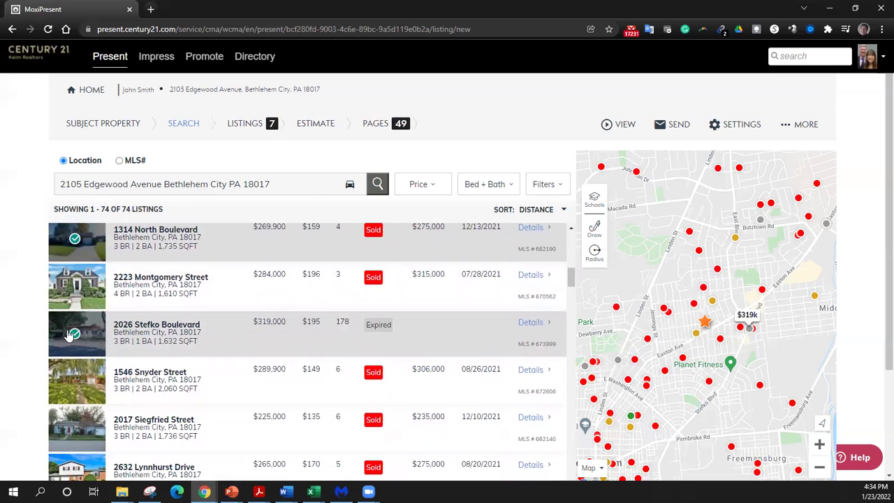
scroll(168, 351, down, 2)
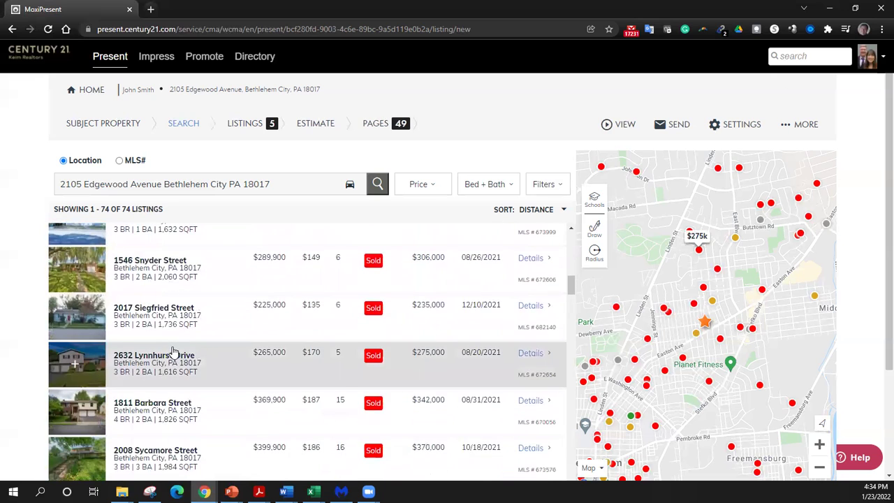
click(74, 319)
scroll(74, 363, down, 2)
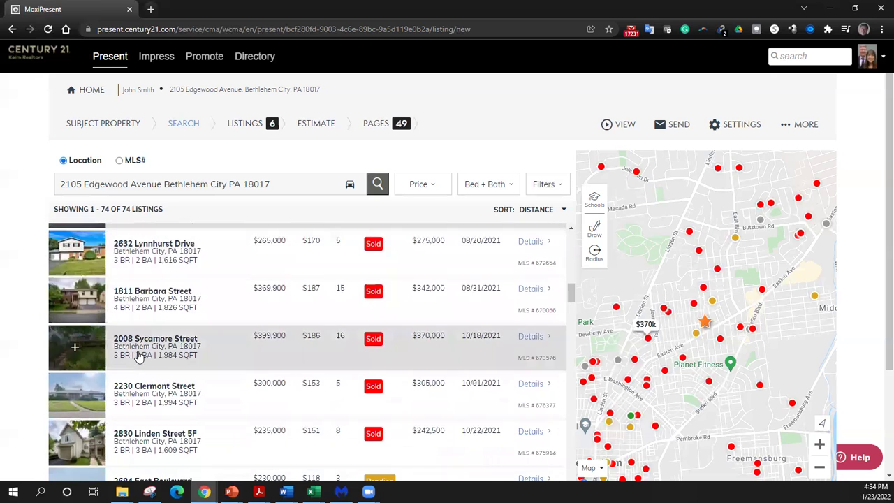
scroll(139, 356, down, 3)
click(75, 322)
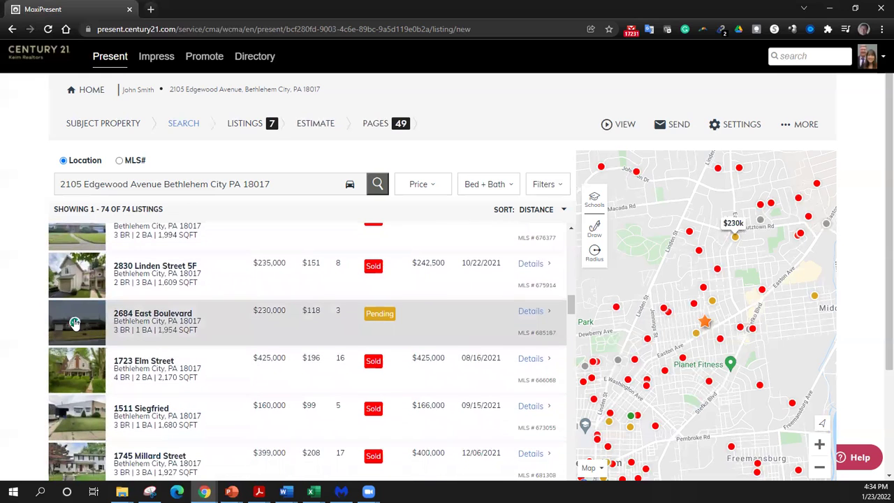
scroll(166, 375, down, 2)
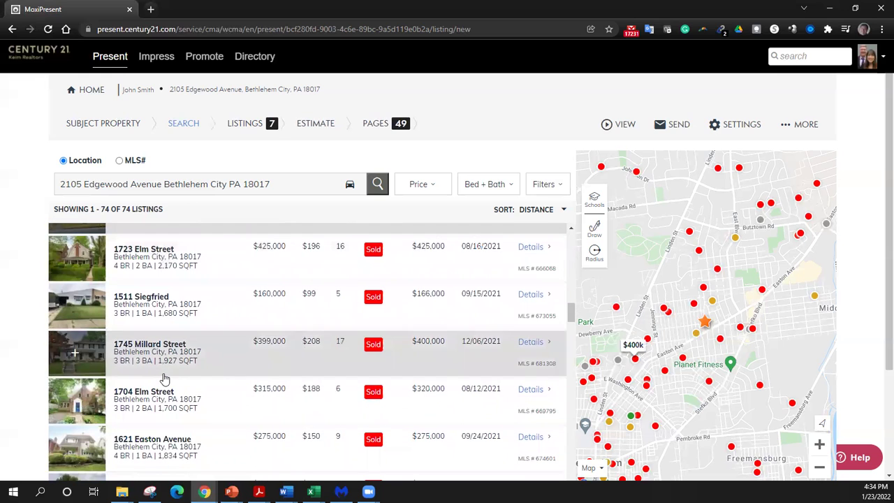
scroll(164, 377, down, 6)
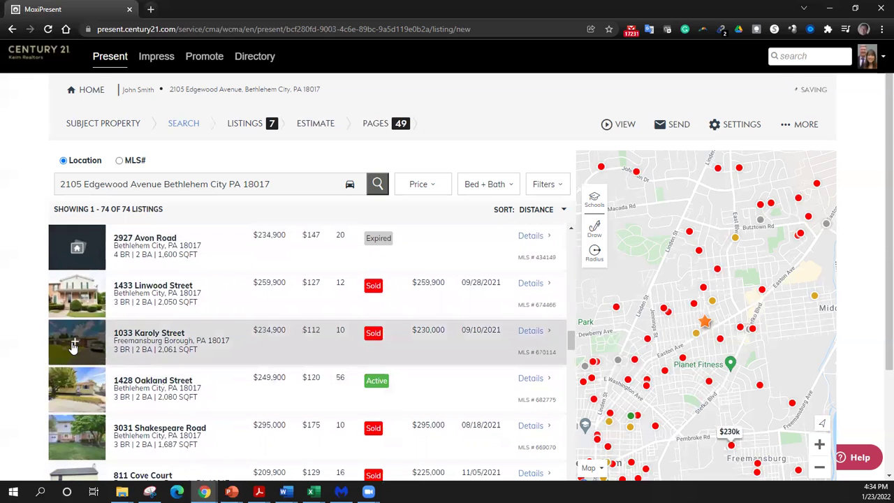
click(74, 343)
scroll(73, 321, down, 2)
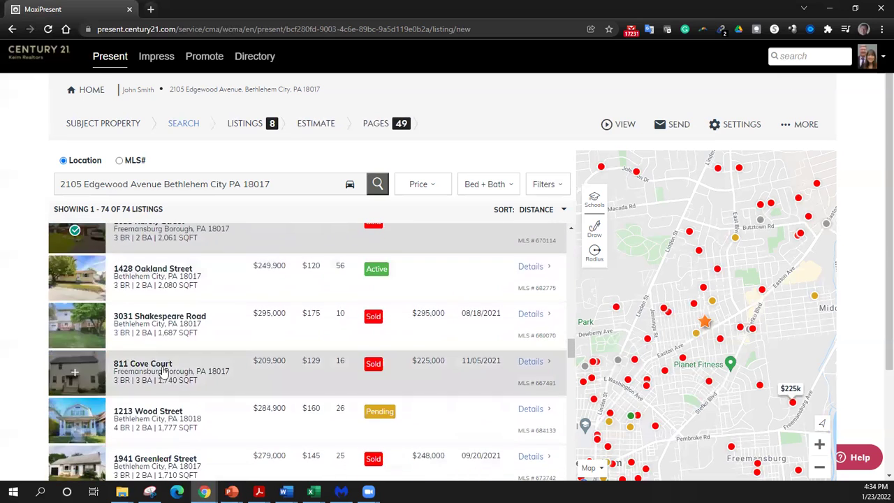
click(70, 281)
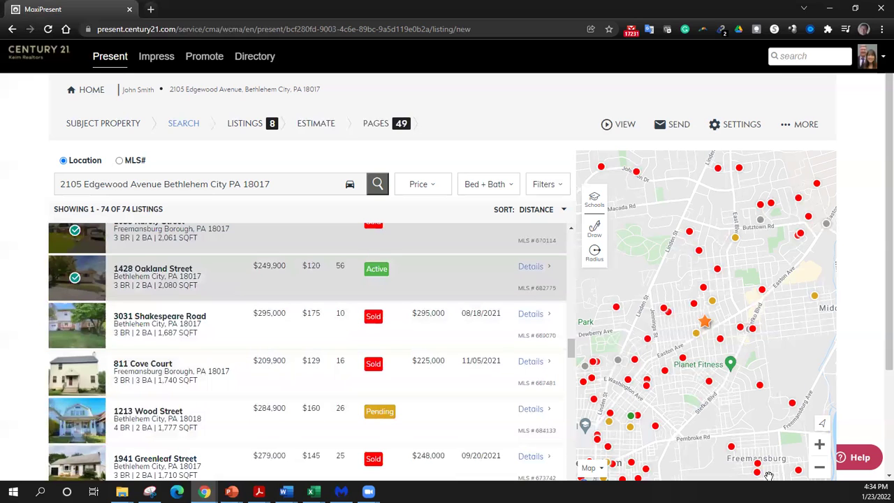
scroll(878, 405, down, 2)
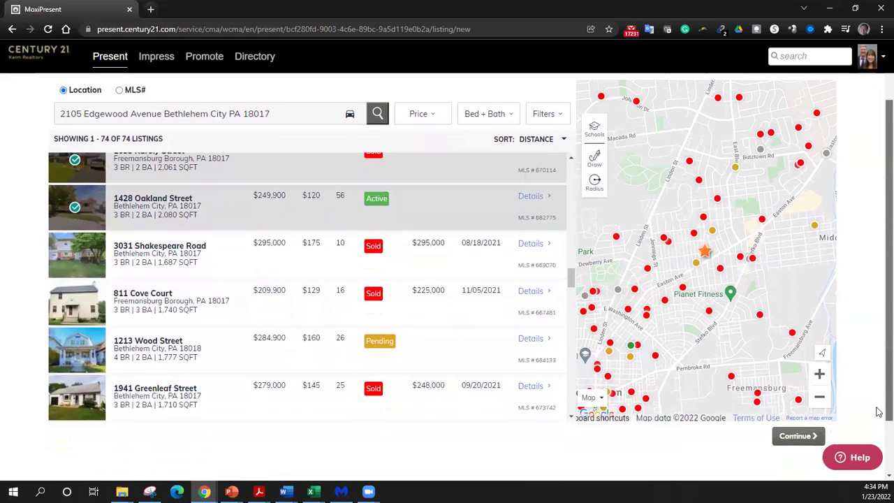
- Review the comparables' display order and Listings Summary ($214,900–$300,000), then continue to the Estimate step
click(798, 416)
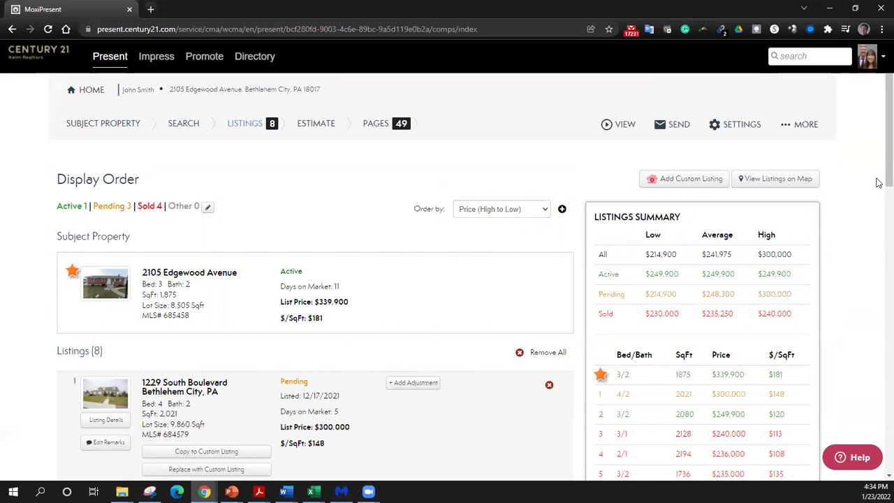
scroll(844, 187, down, 2)
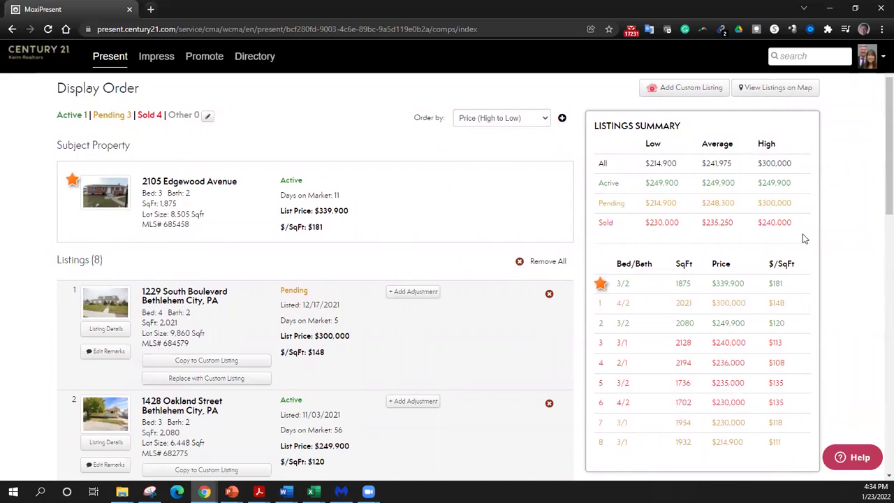
scroll(796, 297, down, 2)
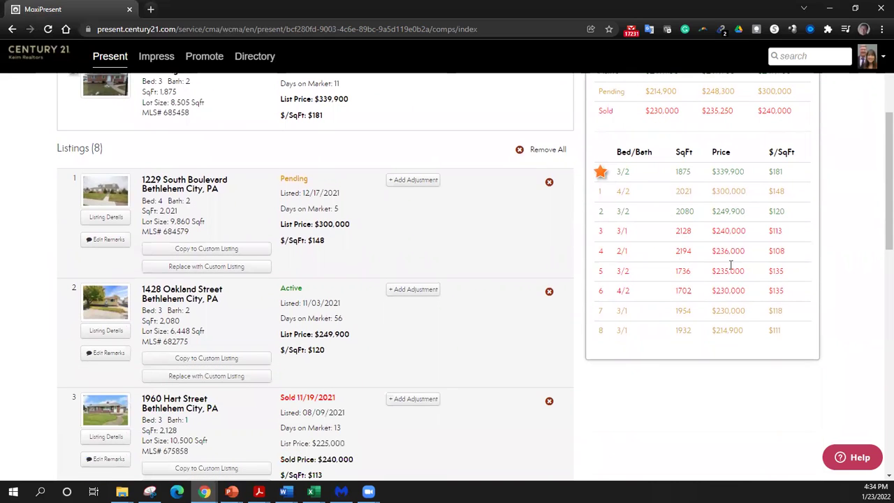
scroll(562, 325, down, 6)
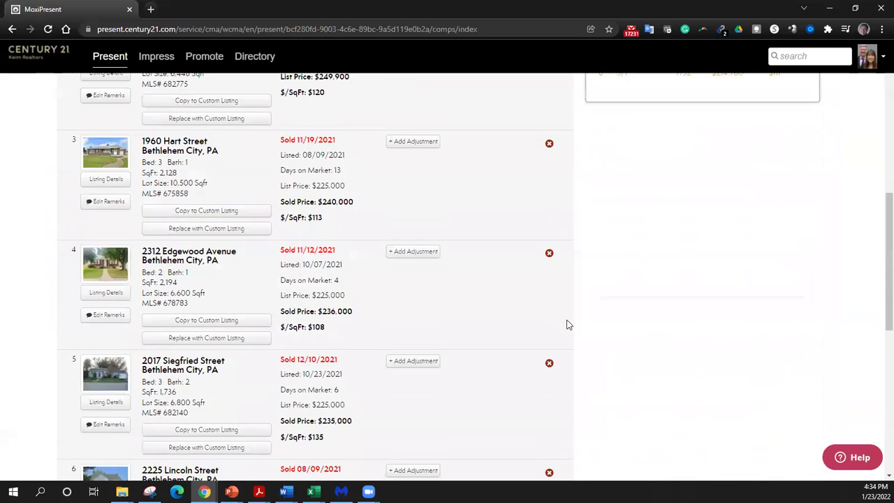
scroll(569, 316, down, 4)
scroll(571, 317, up, 13)
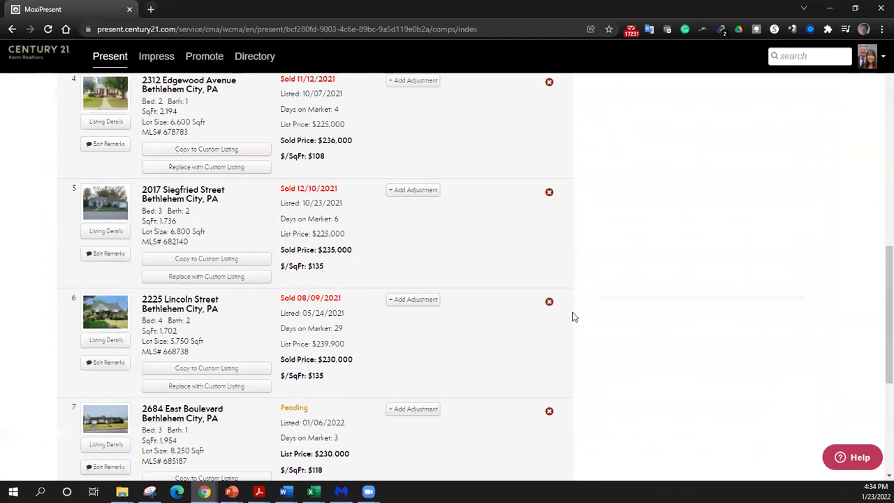
scroll(576, 314, up, 1)
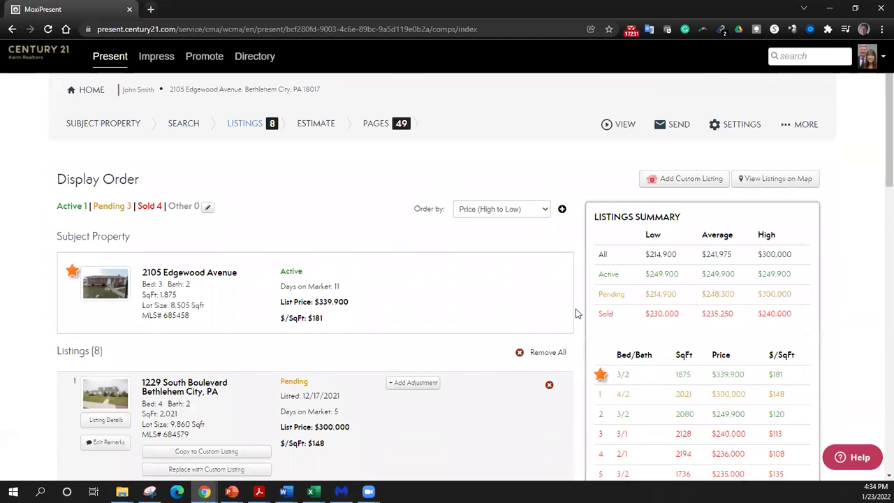
scroll(577, 312, down, 13)
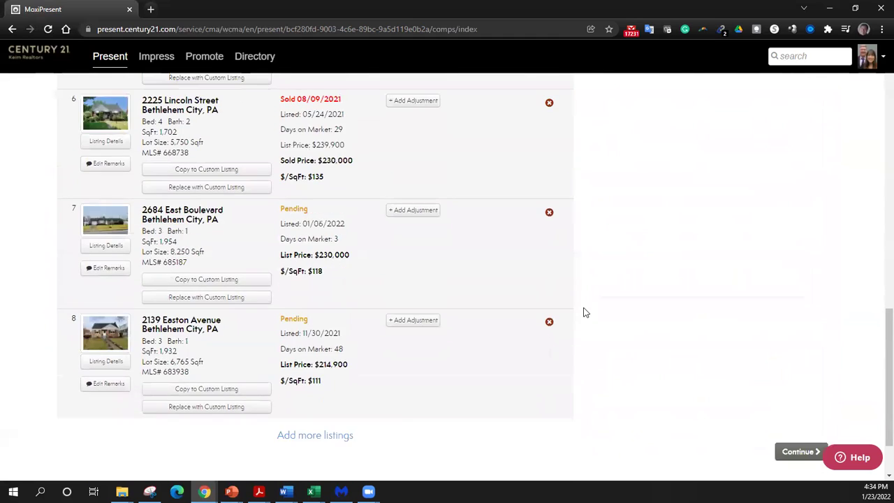
click(792, 372)
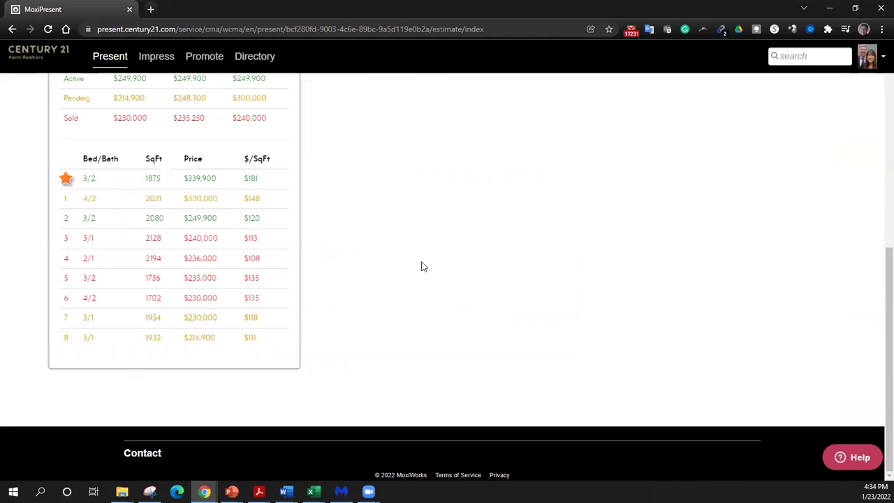
- Replace the single $235,250 estimate with a $230,000 to $240,000 market value range
scroll(418, 264, up, 5)
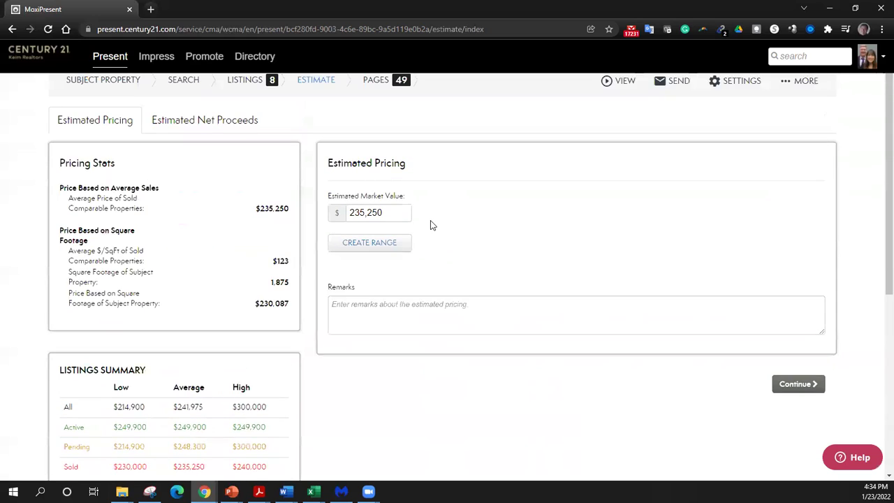
scroll(431, 225, up, 1)
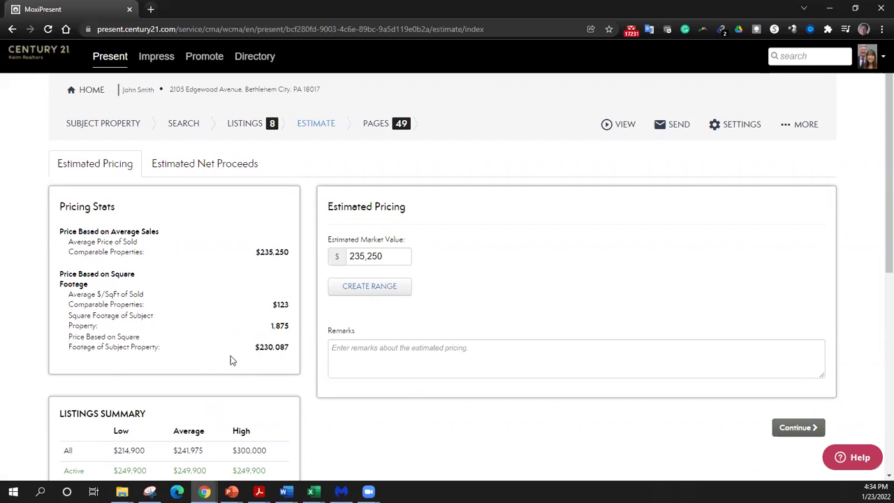
scroll(232, 360, down, 3)
scroll(232, 365, up, 3)
click(366, 291)
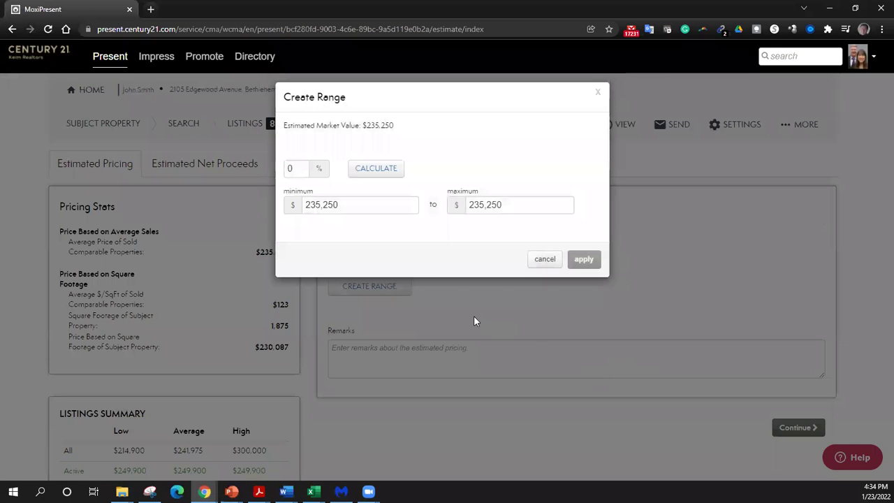
drag(387, 207, 306, 205)
text(230000)
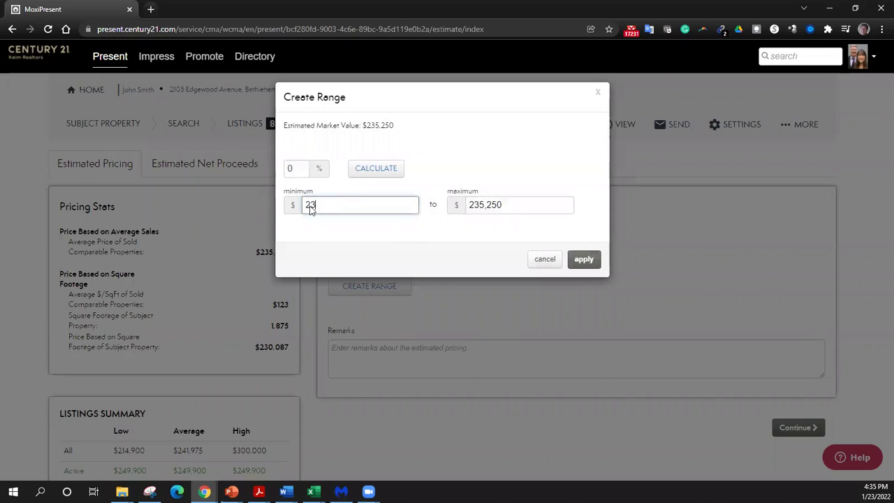
key(Tab)
text(240)
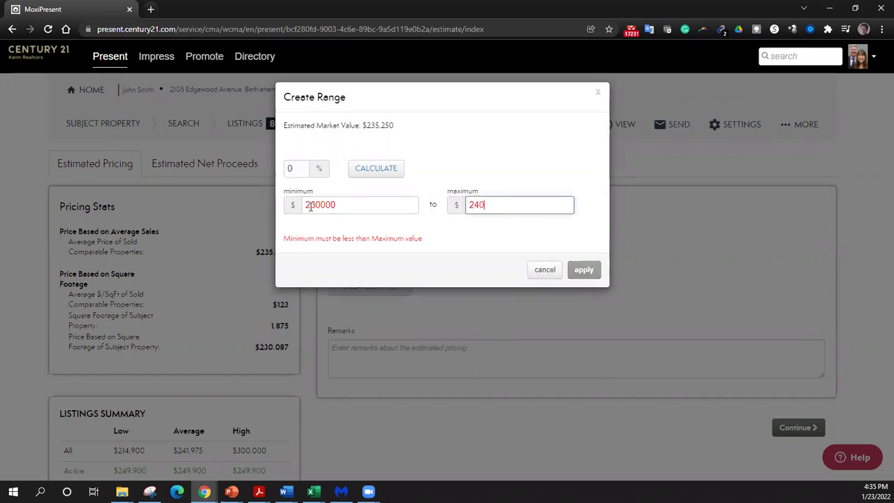
text(,000)
click(585, 269)
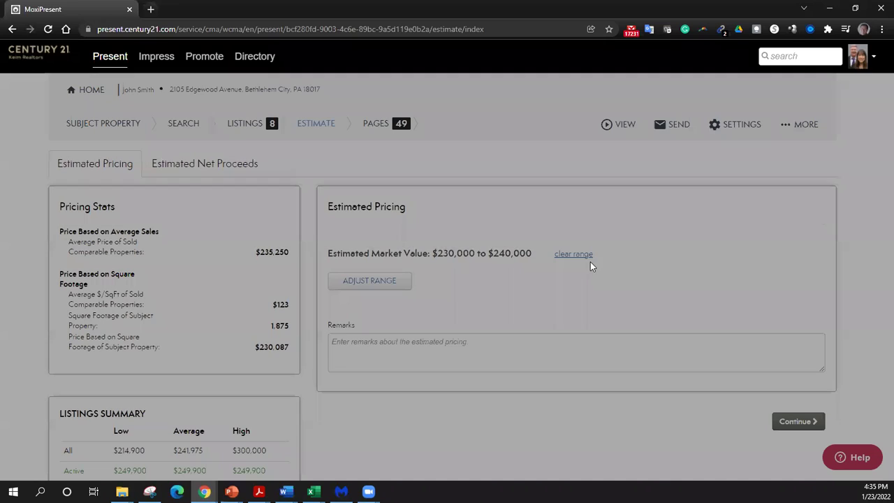
- Open the Pages step and scroll through the 49-page list from the 'A Relentless Real Estate Service Plan' cover
click(823, 423)
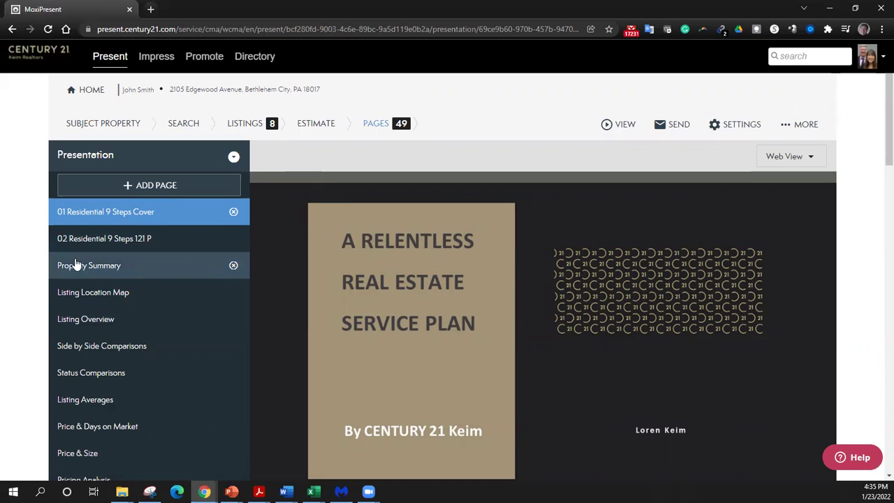
scroll(26, 268, down, 1)
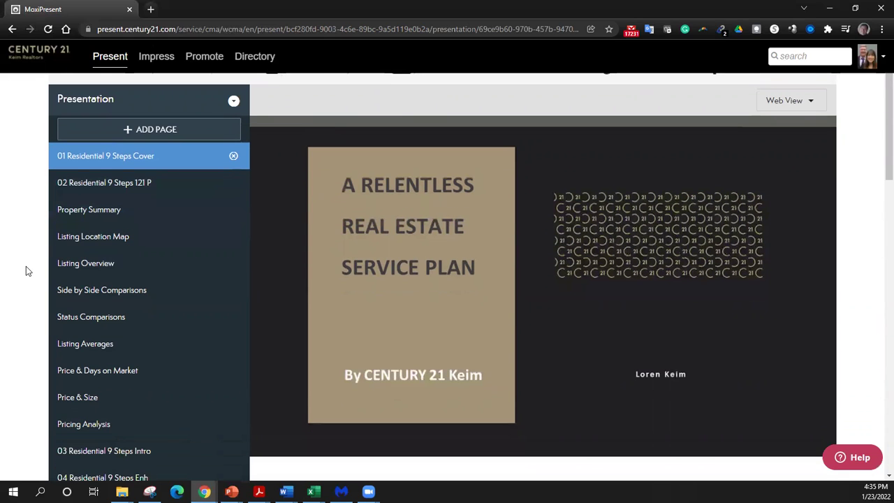
scroll(26, 266, down, 1)
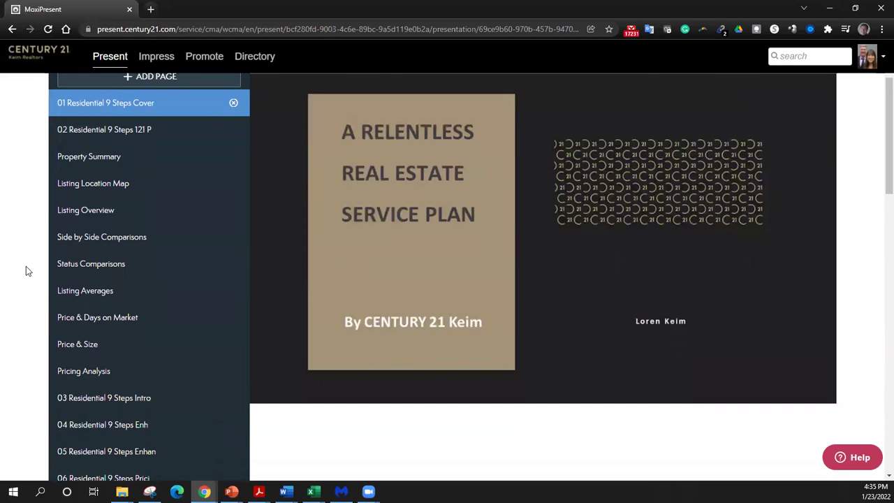
scroll(26, 266, down, 1)
scroll(26, 267, down, 12)
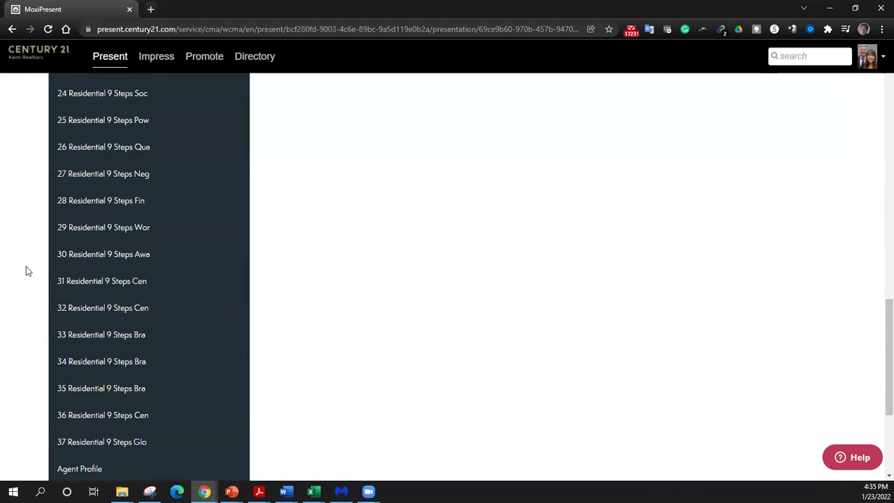
scroll(26, 266, up, 15)
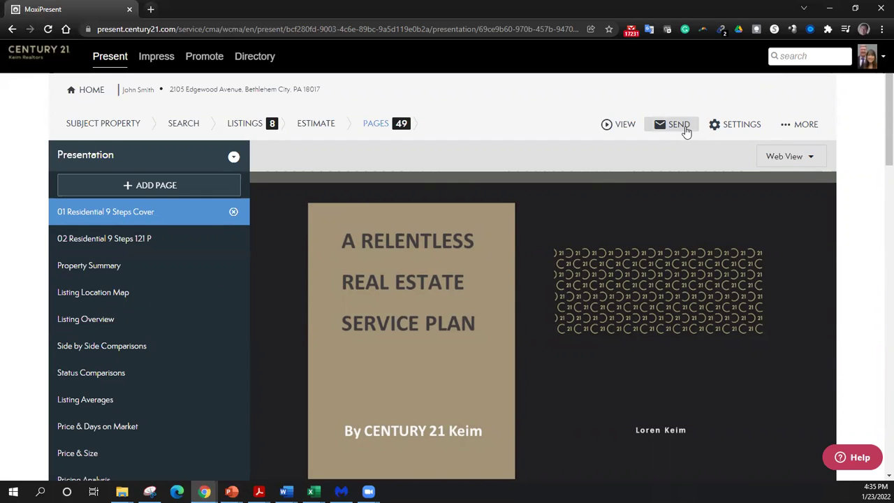
scroll(124, 285, down, 1)
scroll(123, 289, up, 1)
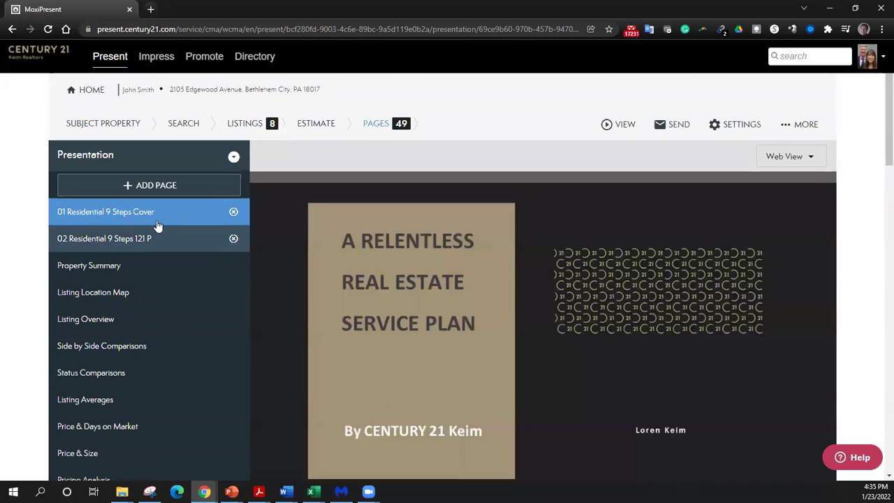
scroll(169, 199, down, 1)
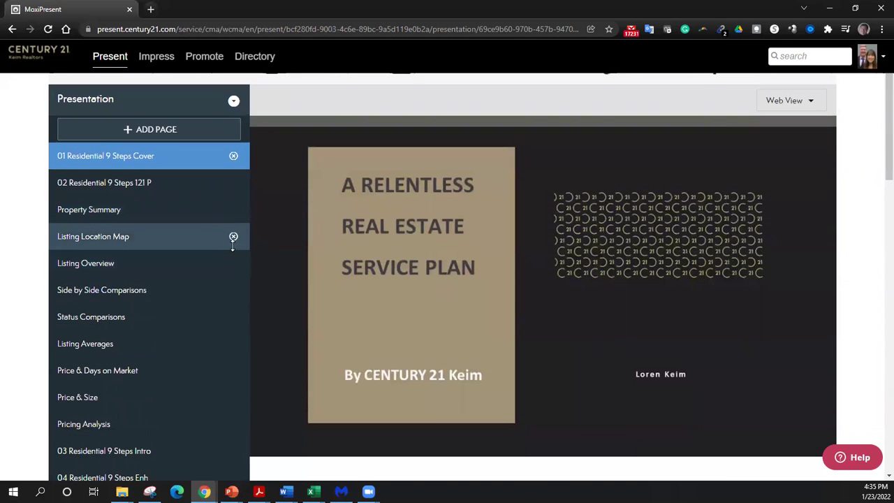
scroll(148, 251, up, 1)
- Browse the add-page library's brokerage pages, then the CENTURY 21 parent company pages
click(172, 184)
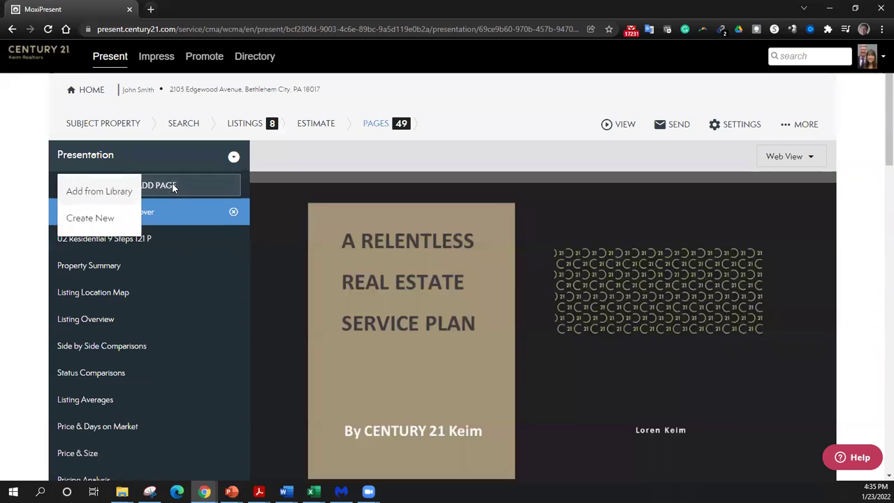
click(118, 193)
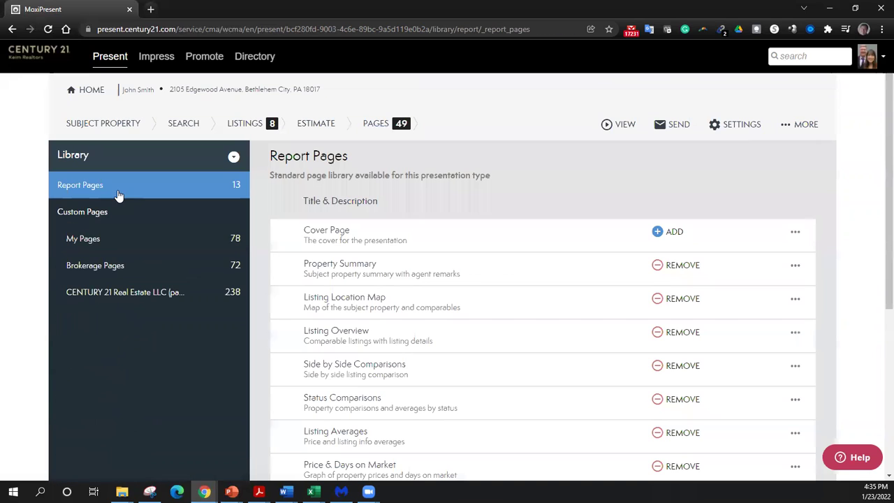
click(178, 267)
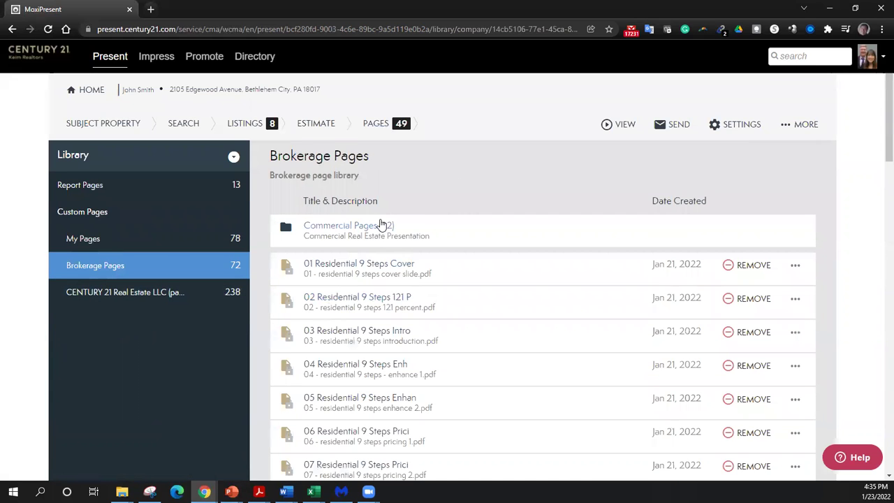
scroll(406, 315, down, 3)
scroll(405, 313, down, 4)
scroll(405, 314, up, 7)
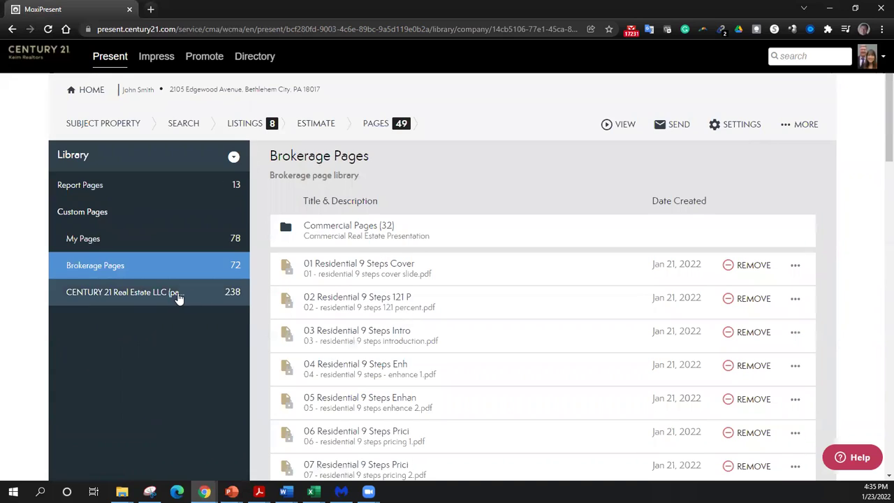
click(178, 295)
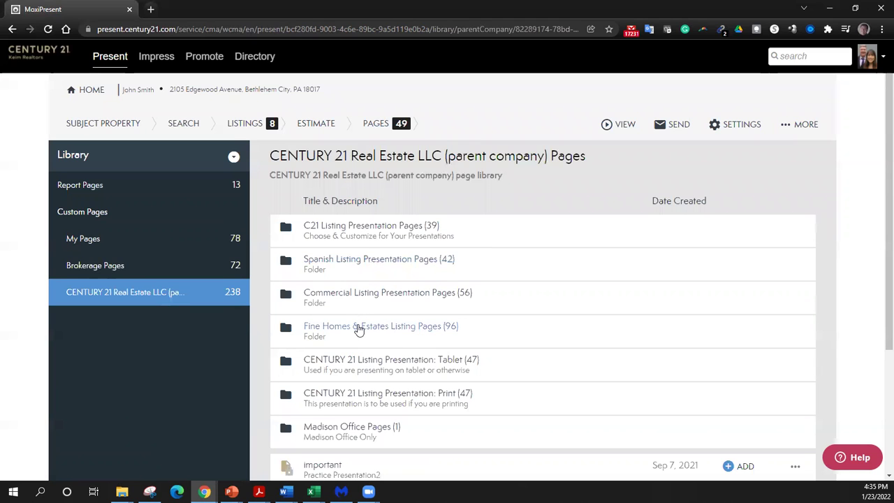
scroll(357, 331, down, 2)
scroll(357, 330, up, 2)
- Return the library to the presentation's page list and show the Web and Print - Portrait view options
click(234, 157)
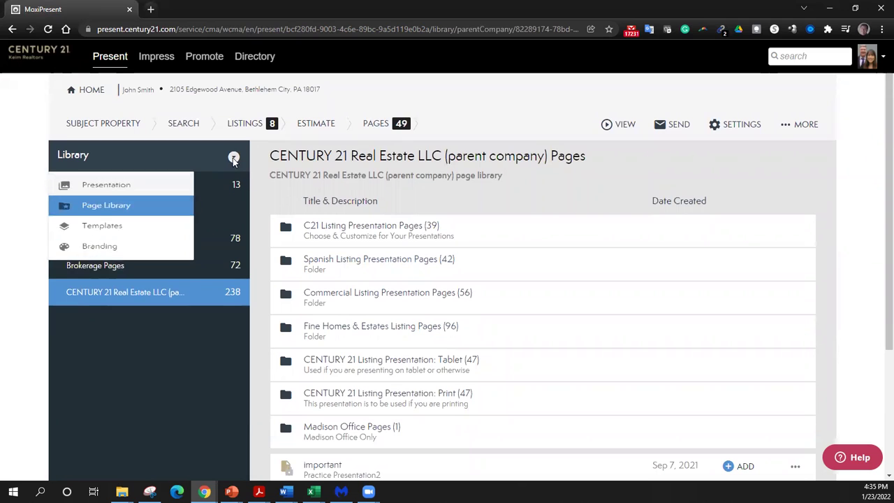
click(116, 189)
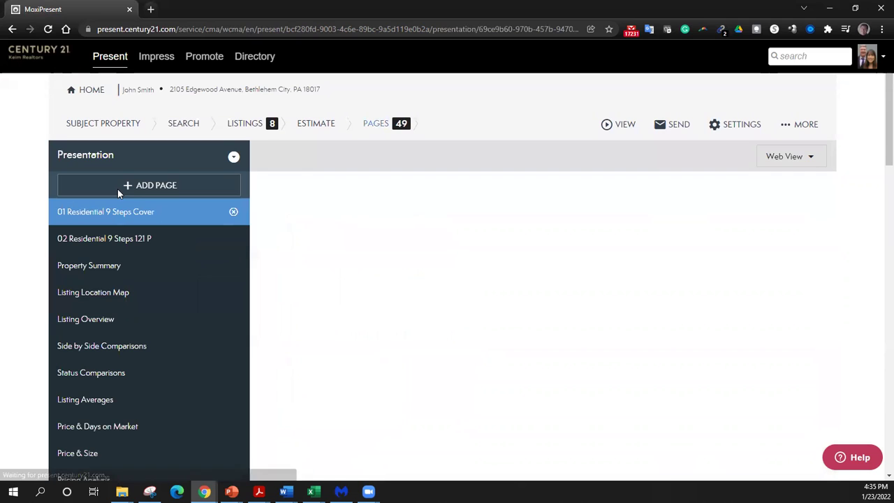
click(625, 124)
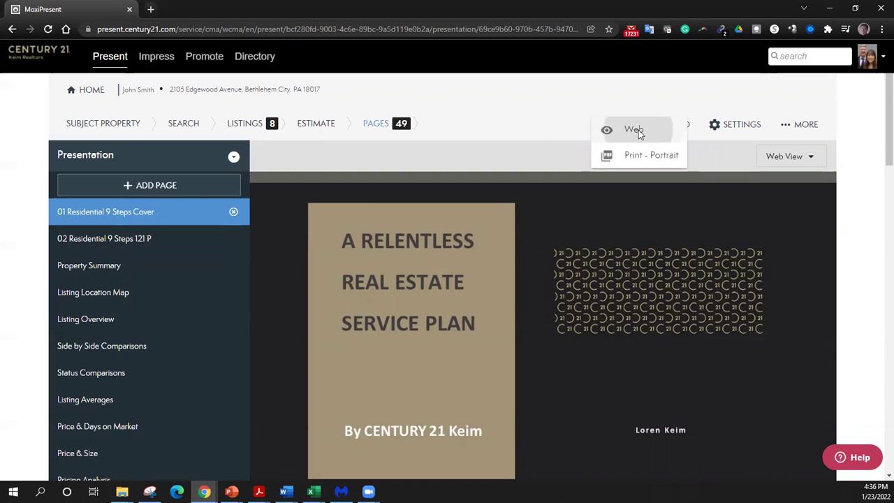
- Open the web presentation and advance past the cover, 121% and Property Summary slides to the Listing Location Map
click(635, 131)
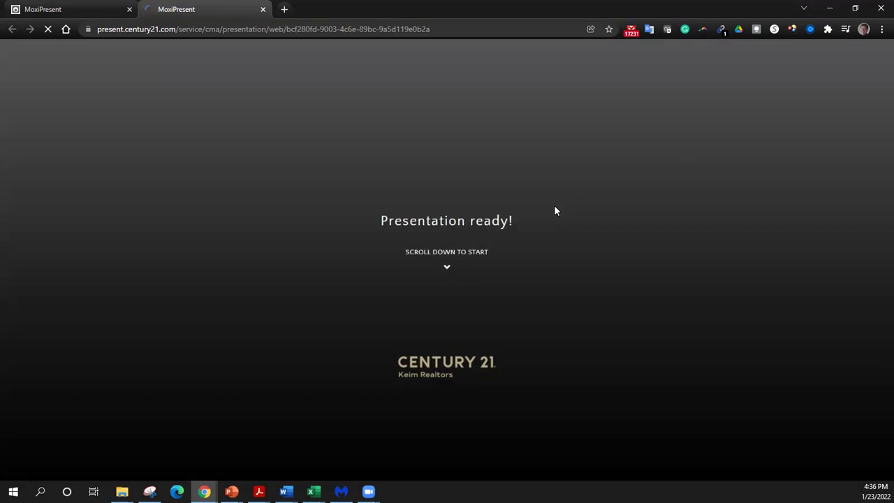
scroll(556, 207, down, 3)
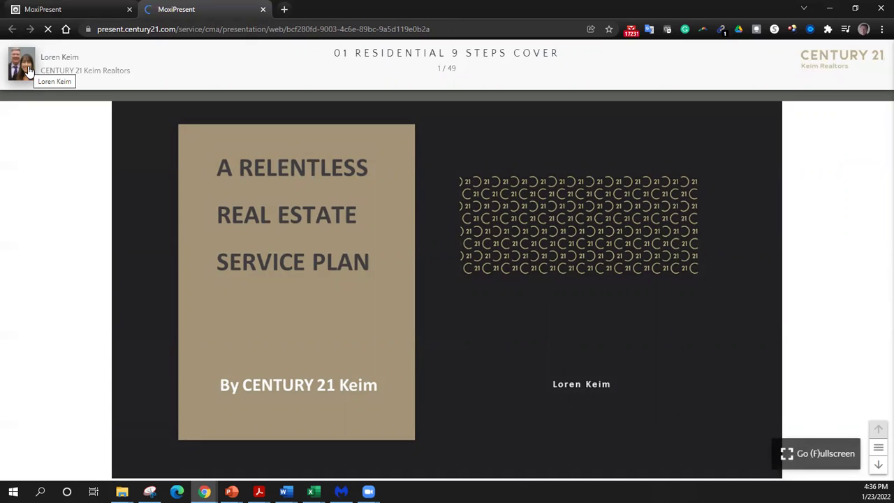
click(878, 466)
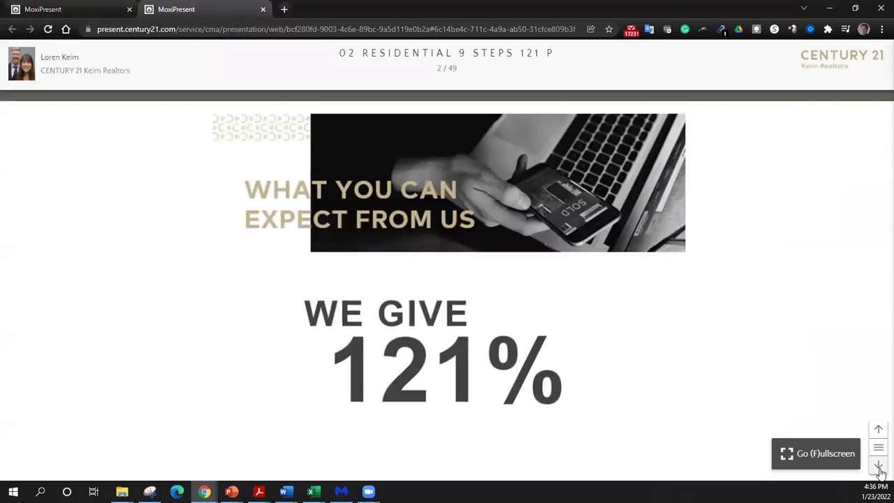
click(880, 468)
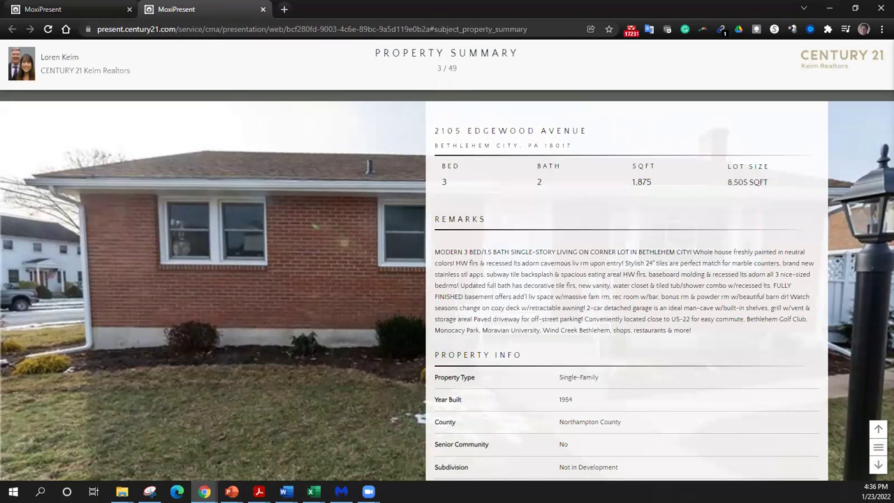
scroll(698, 385, down, 6)
scroll(699, 385, up, 6)
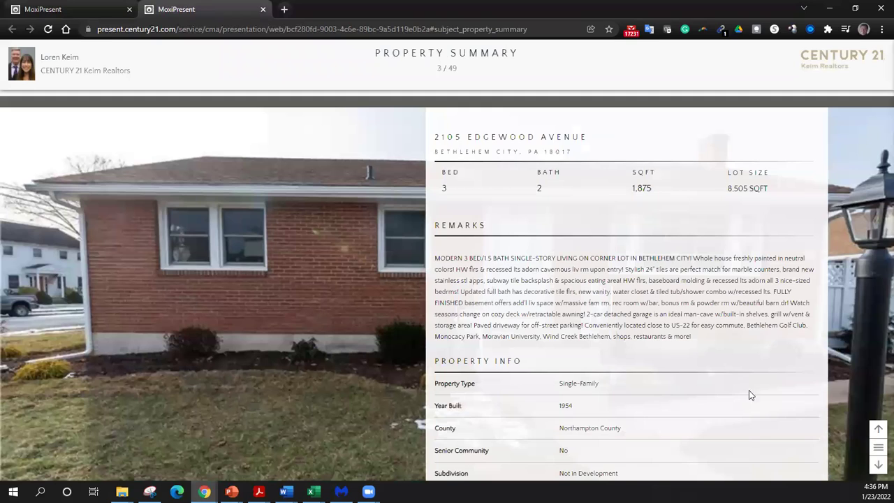
click(877, 465)
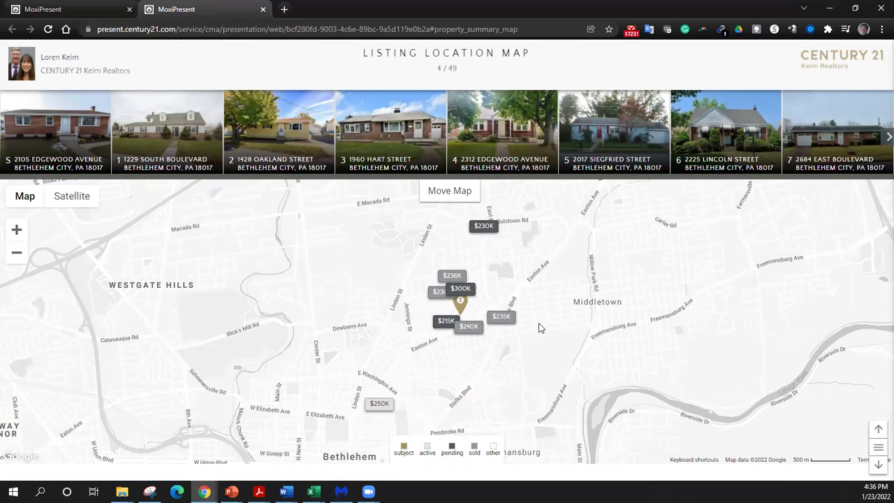
click(403, 164)
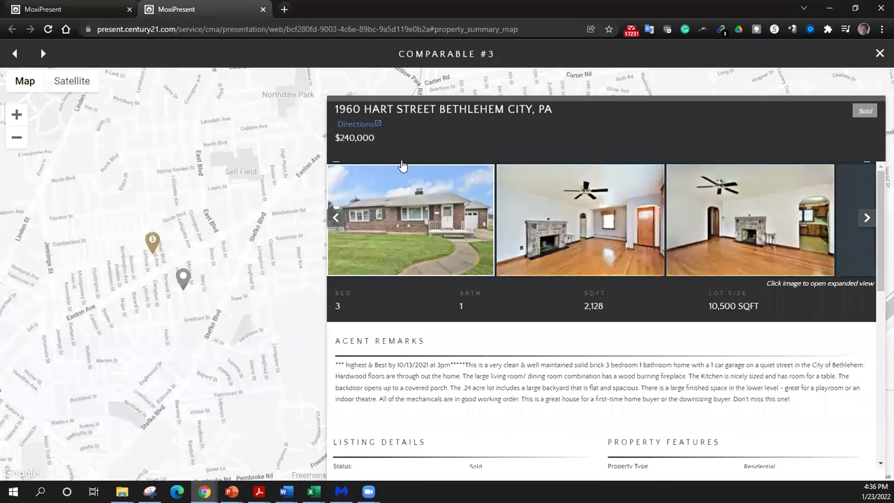
scroll(493, 391, down, 5)
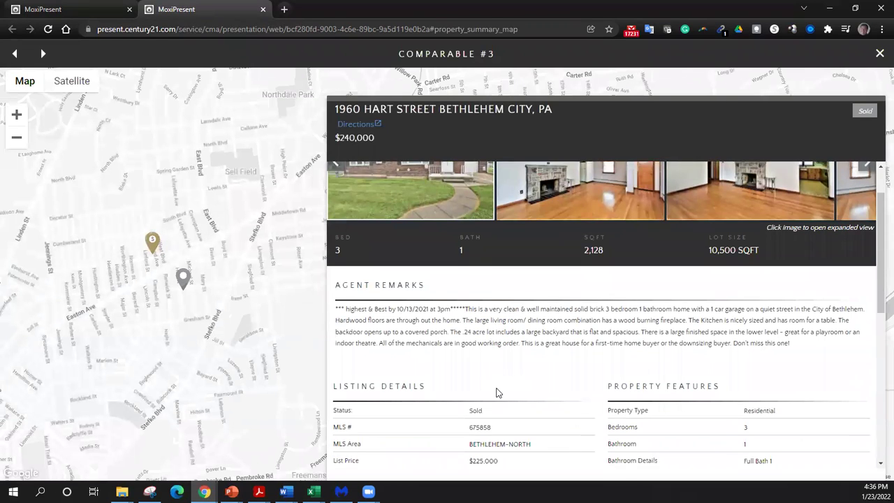
scroll(499, 386, up, 1)
scroll(499, 386, up, 4)
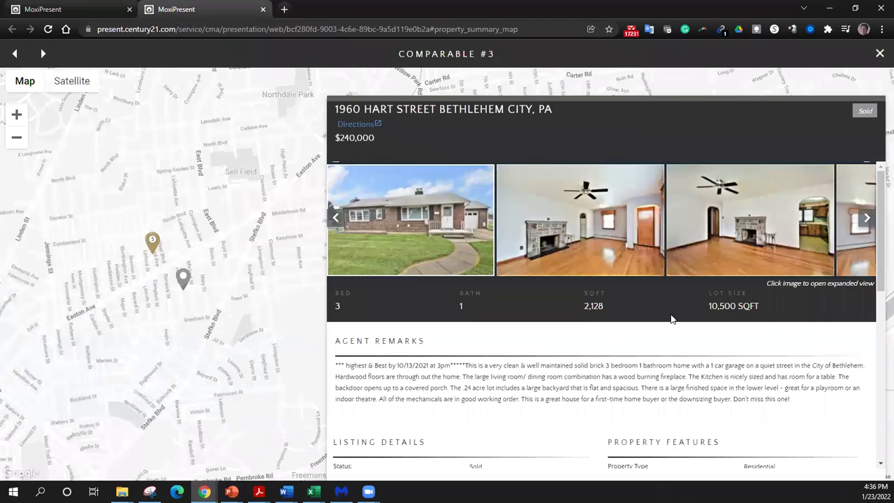
click(594, 252)
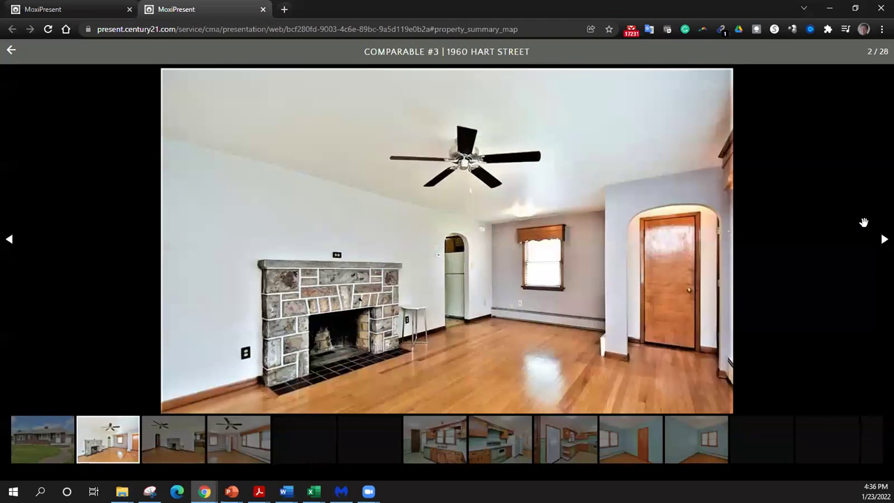
click(882, 241)
click(883, 240)
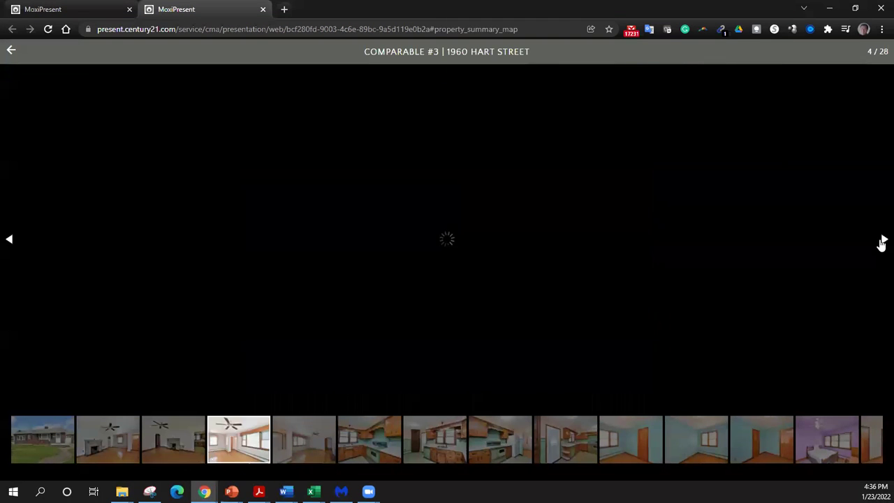
click(882, 240)
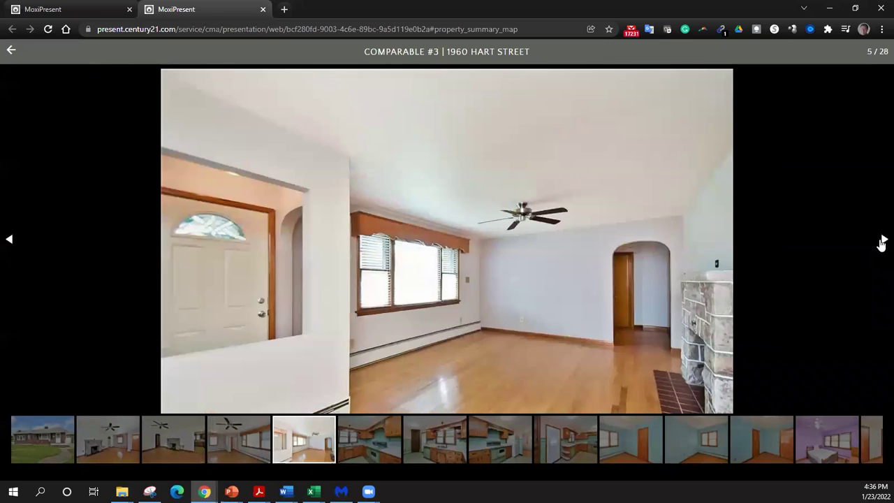
click(883, 240)
click(882, 240)
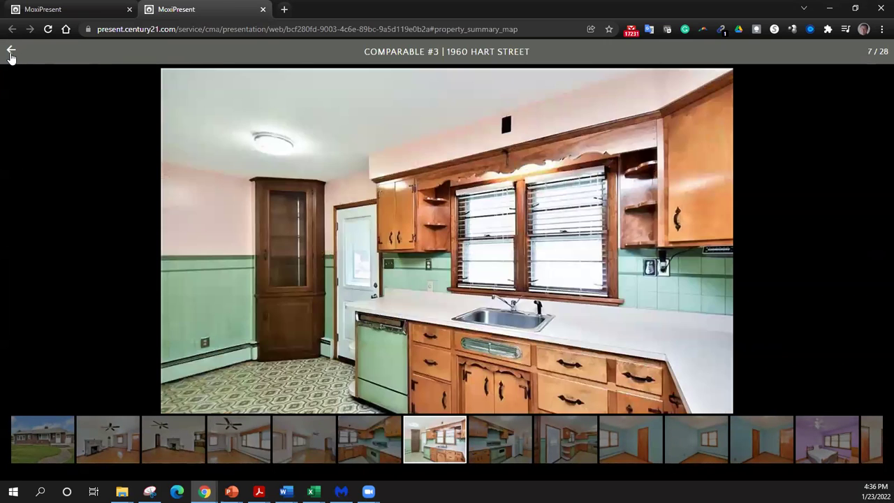
click(11, 53)
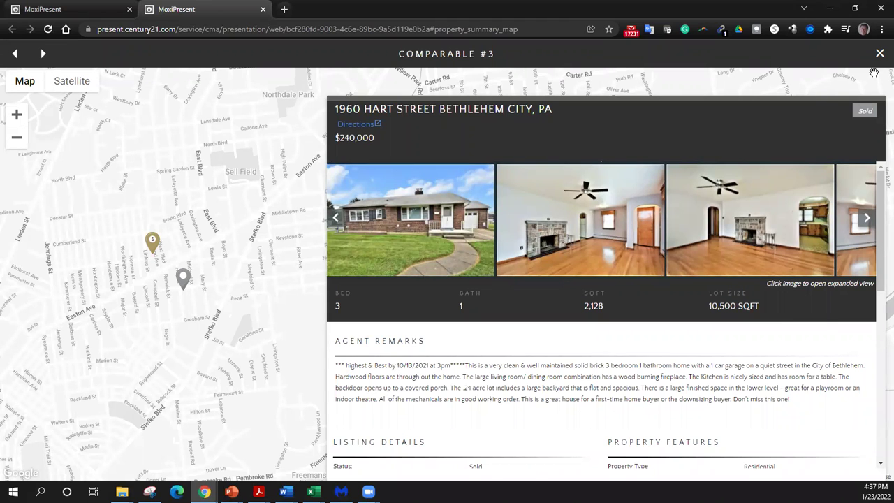
click(42, 55)
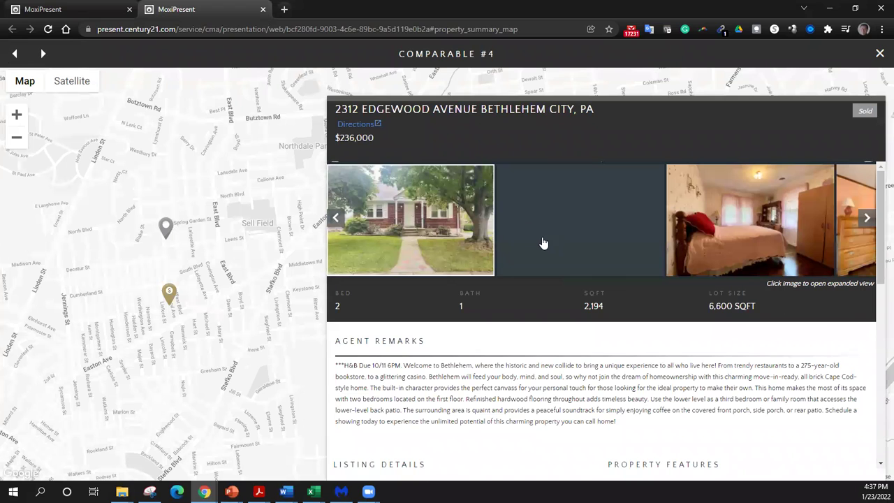
click(43, 55)
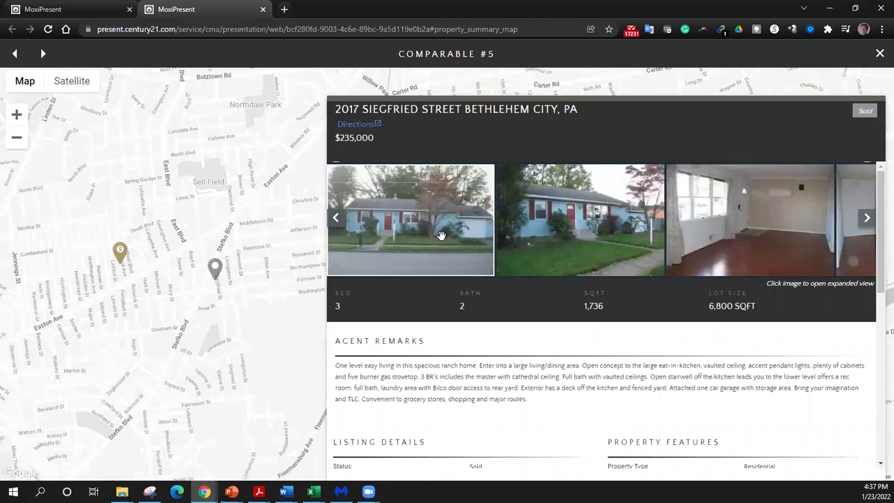
click(748, 247)
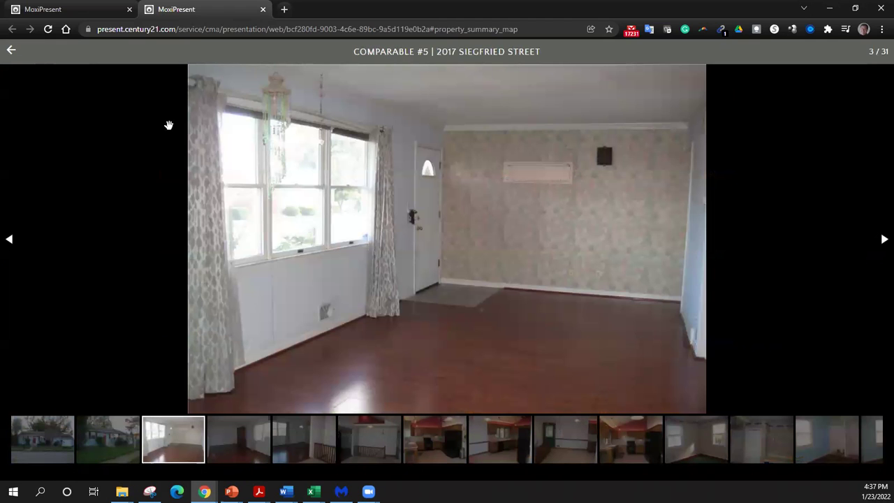
click(11, 50)
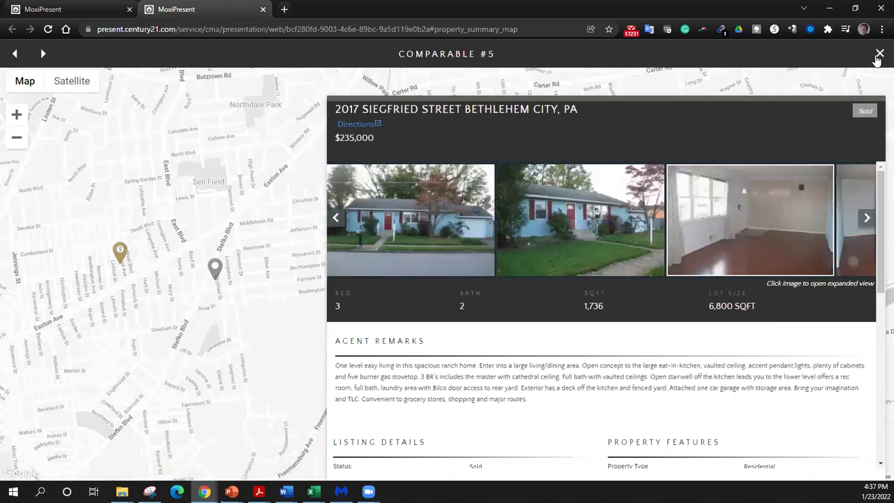
click(878, 57)
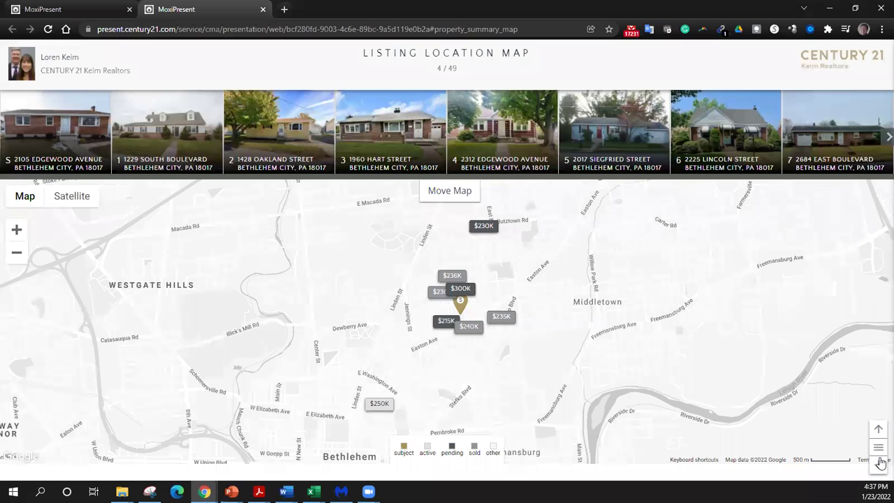
- Advance past Listing Overview to Side by Side Comparisons (6/49) and scroll through the comparables' photos and details
click(878, 465)
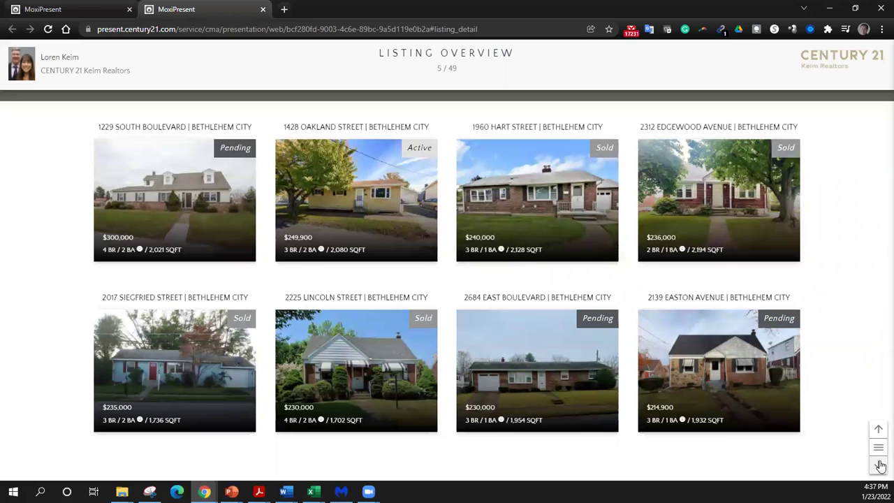
click(878, 465)
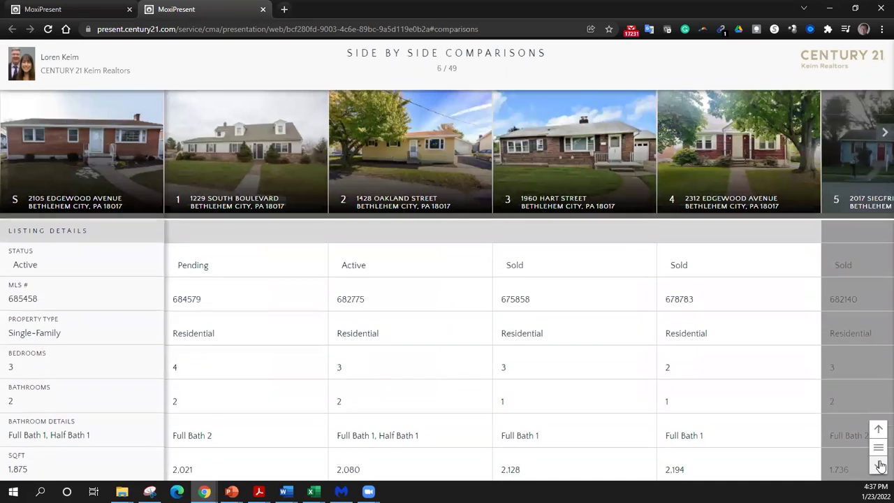
scroll(451, 301, down, 6)
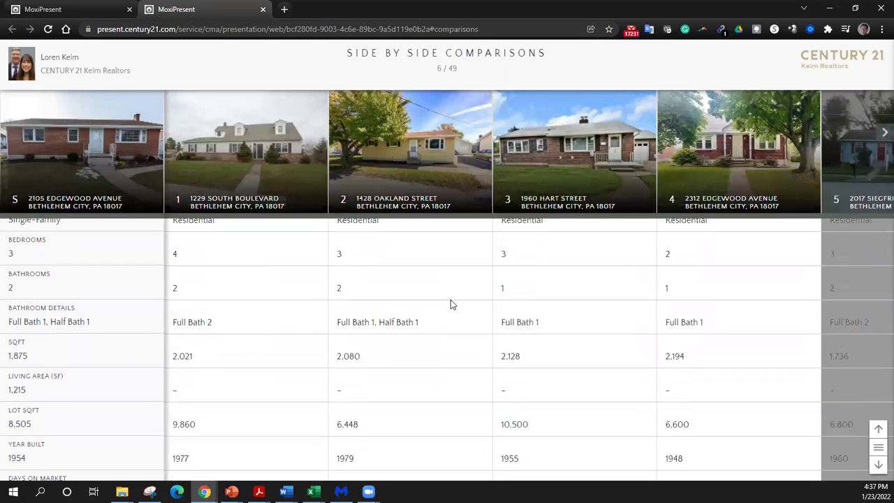
scroll(450, 299, down, 5)
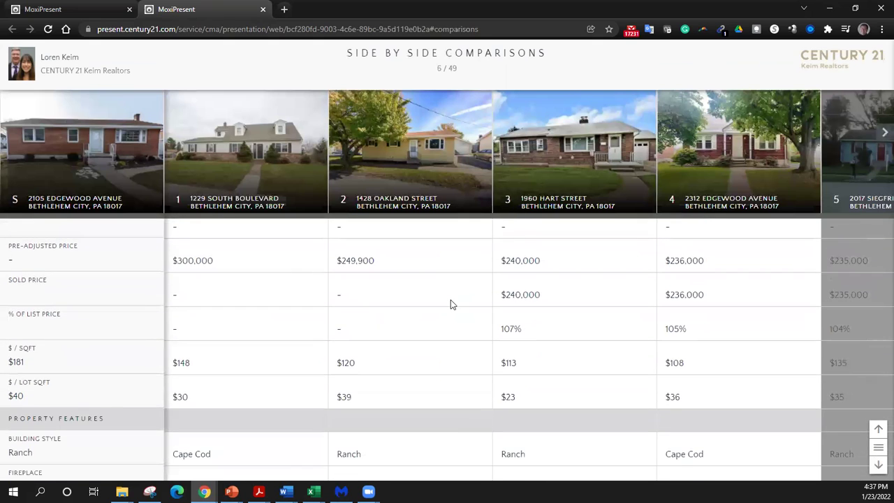
scroll(450, 299, down, 6)
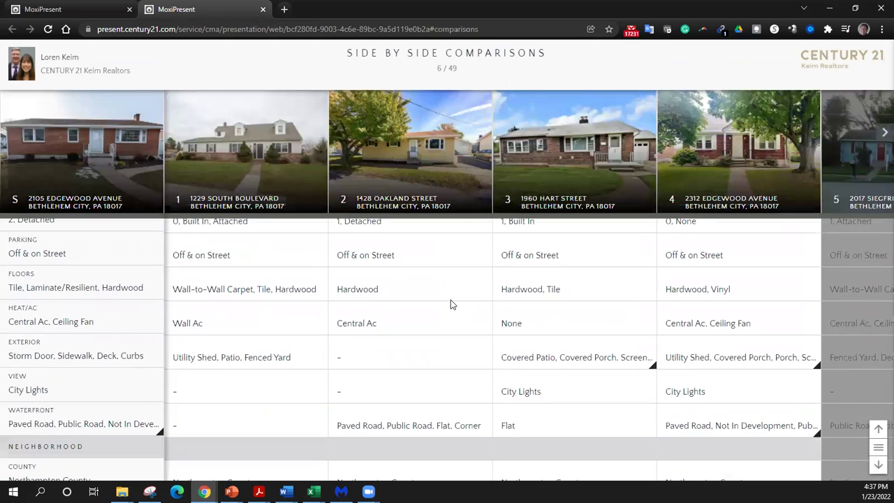
scroll(451, 302, down, 6)
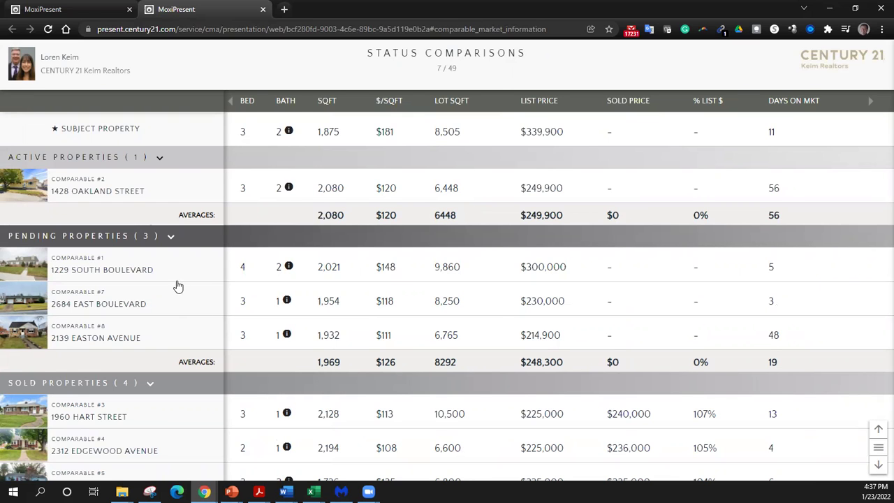
scroll(196, 338, down, 3)
scroll(198, 336, up, 4)
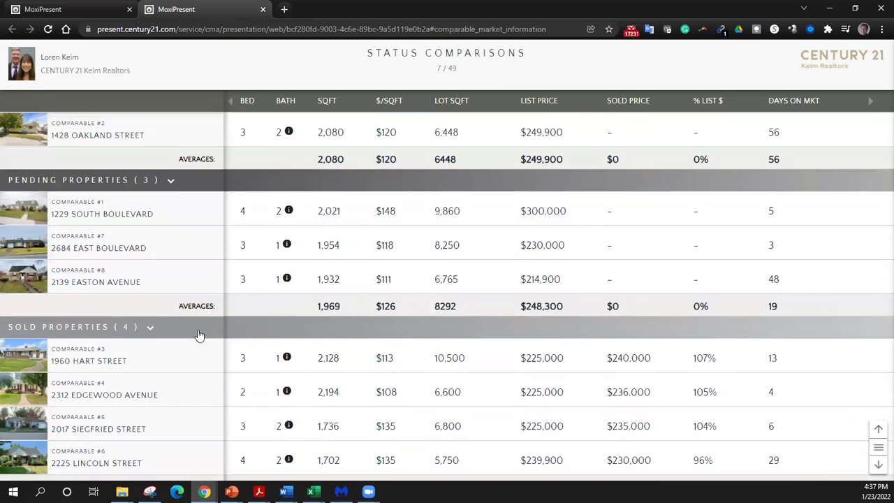
scroll(410, 258, down, 1)
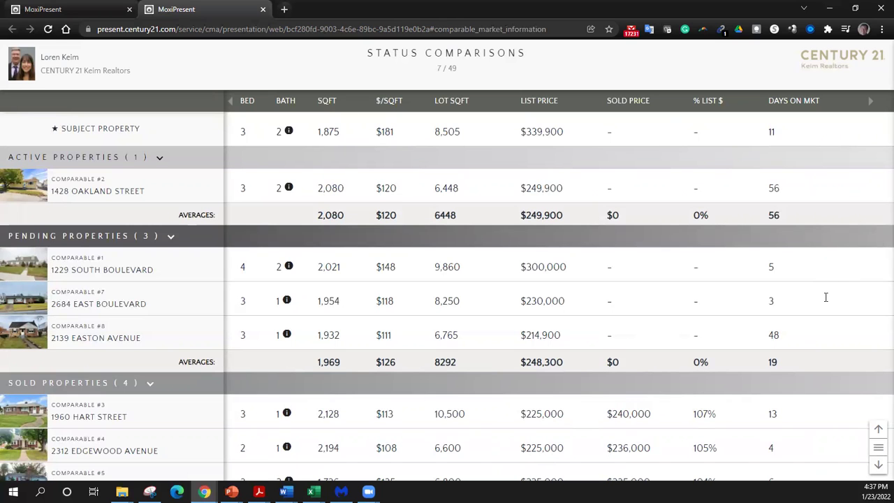
scroll(786, 282, up, 13)
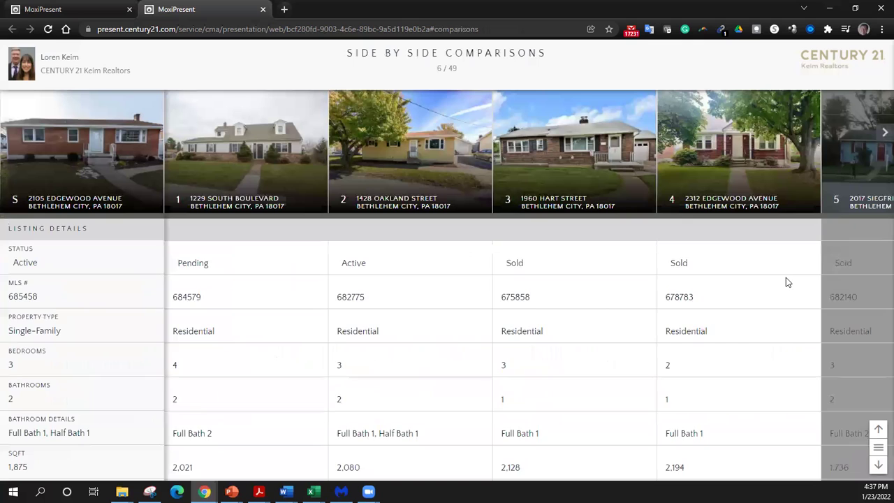
- Page through Status Comparisons, Listing Averages, Price & Days on Market and Price & Size to Pricing Analysis
click(879, 465)
click(878, 465)
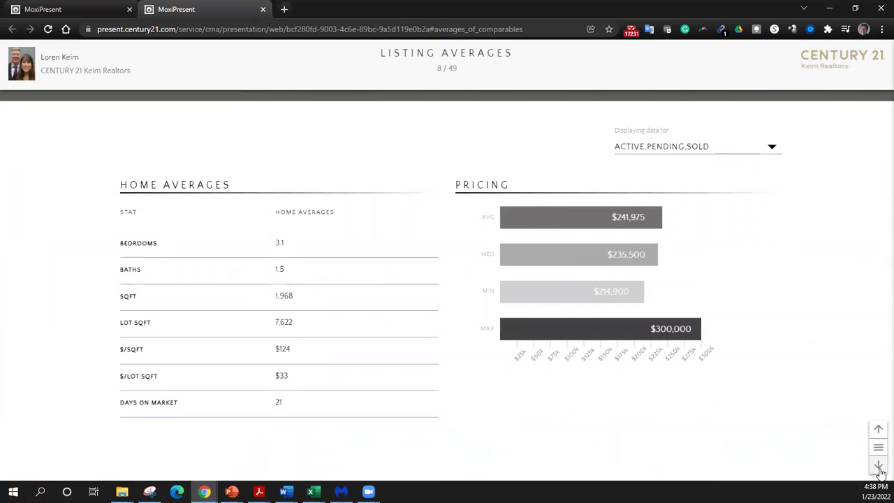
click(879, 465)
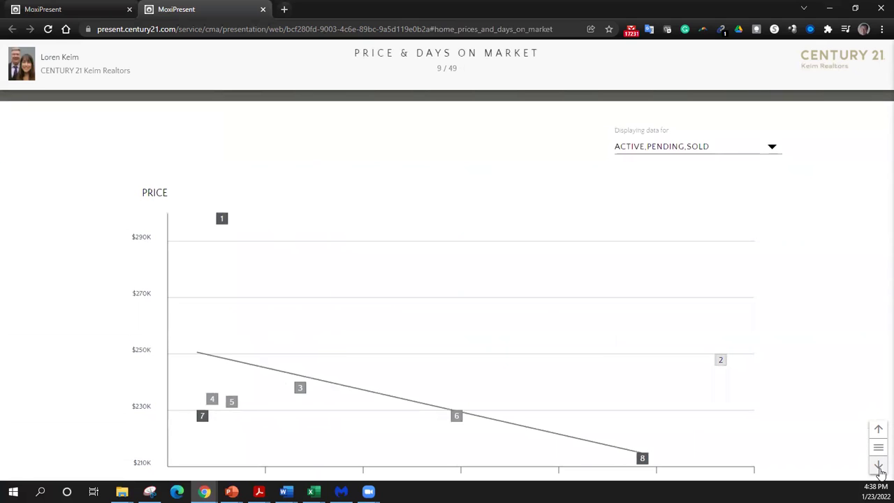
click(878, 466)
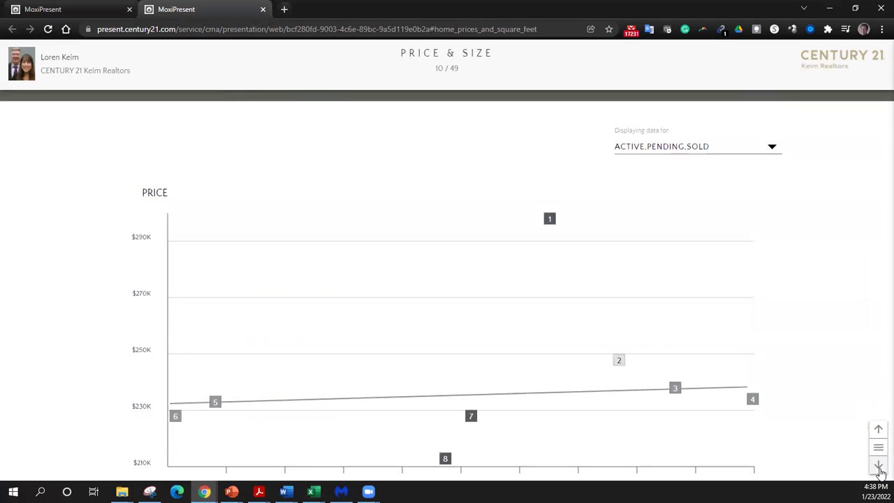
click(878, 466)
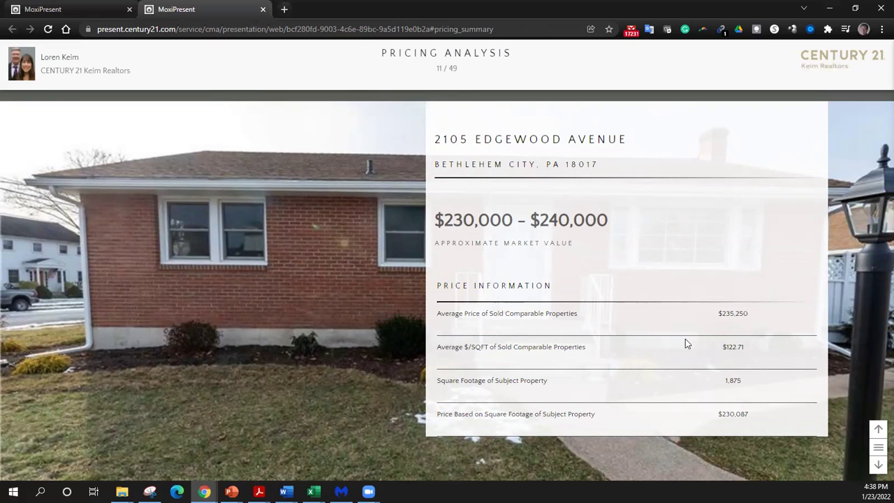
- Page through The 9 Steps to Selling intro, Staging, pricing and market exposure slides to slide 20
click(878, 465)
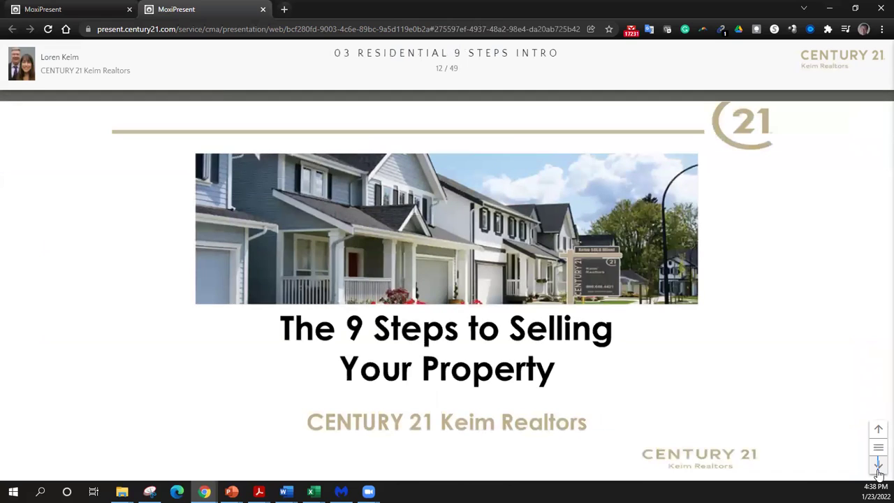
click(877, 467)
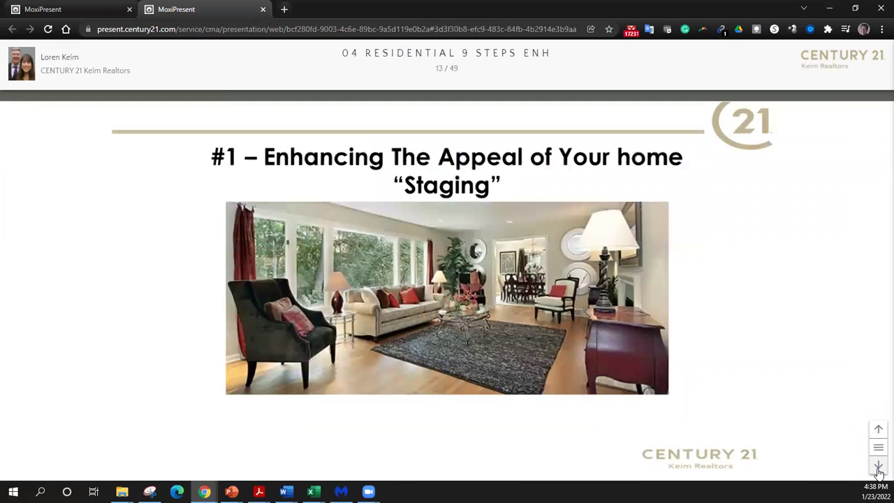
click(877, 467)
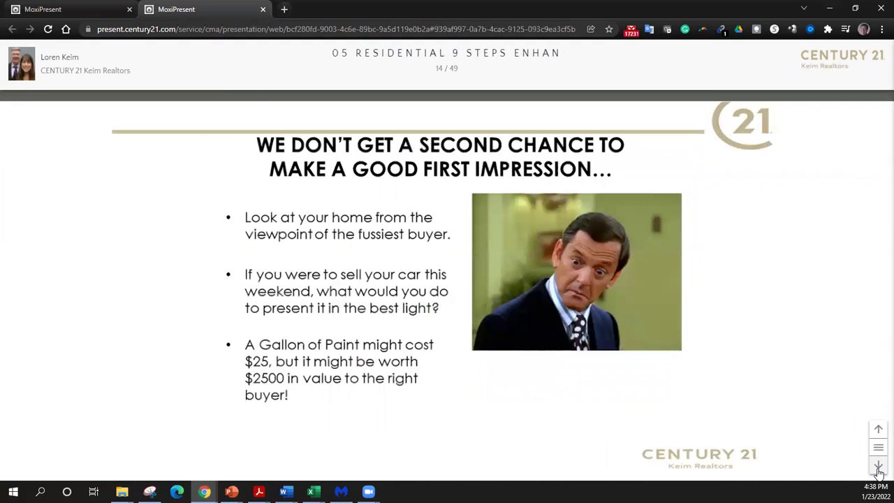
click(877, 467)
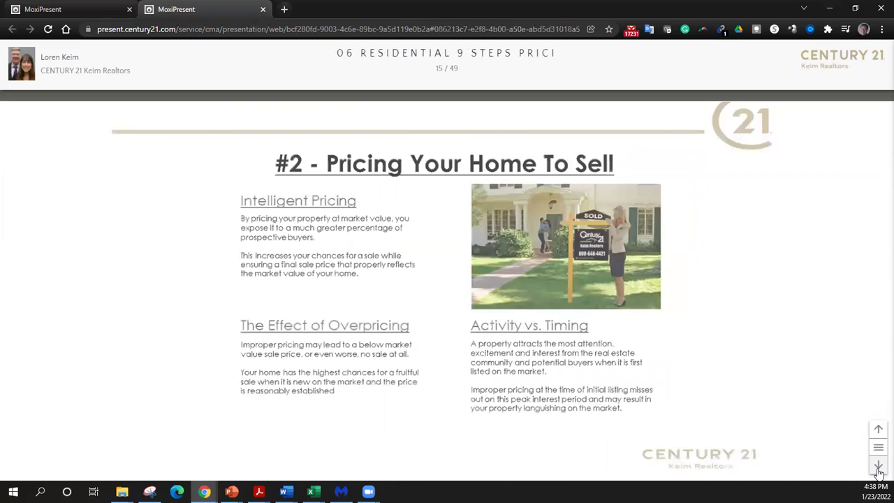
click(878, 467)
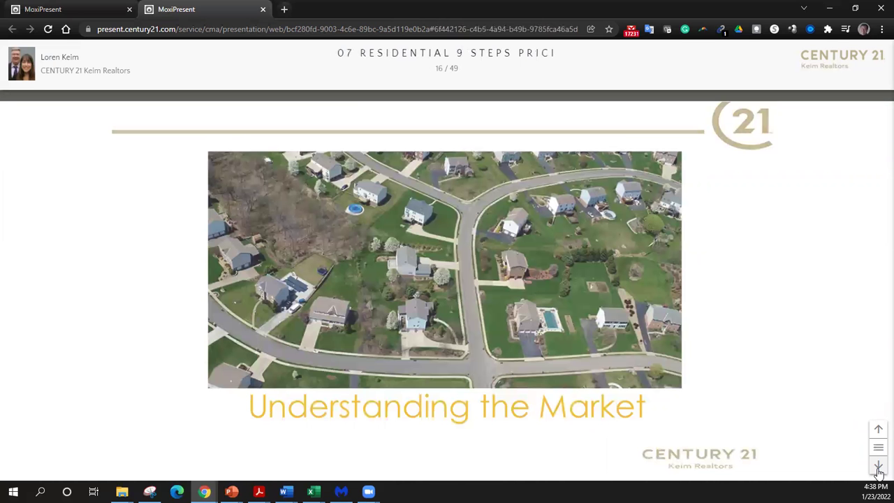
click(878, 468)
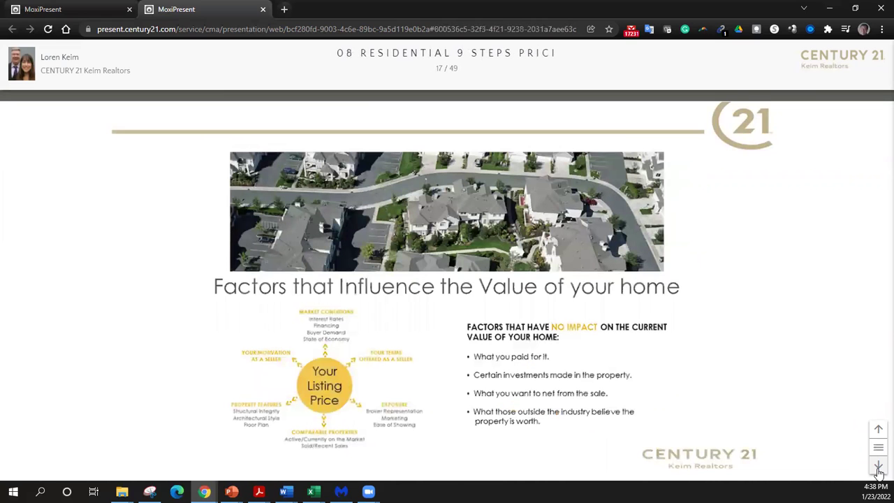
click(878, 467)
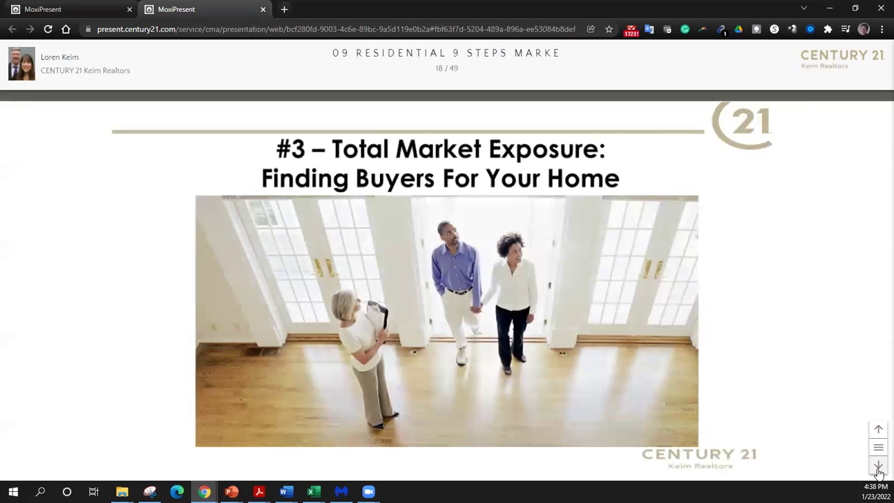
click(878, 466)
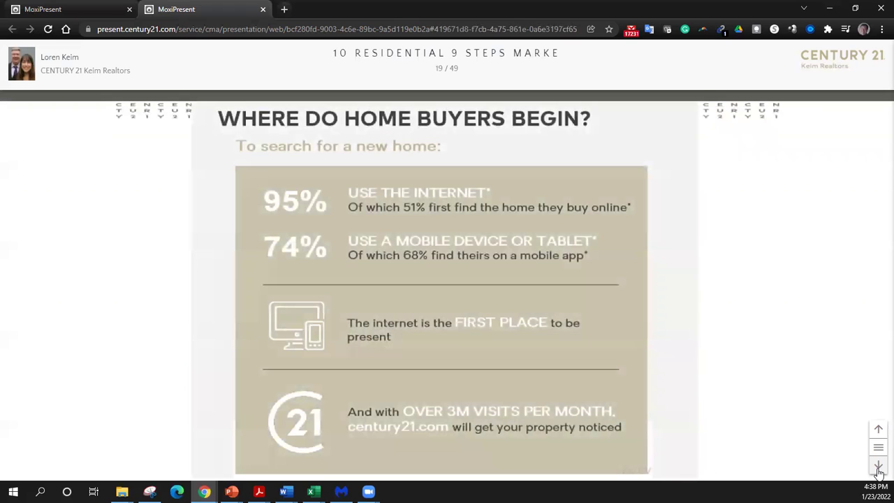
click(879, 466)
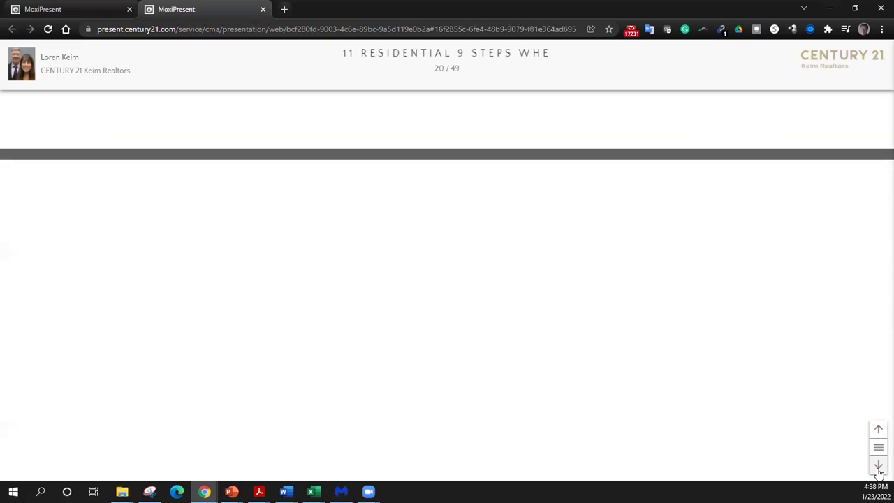
- Continue through Home Search Process, Listing Syndication and buyer-response slides to Visual Tour on YouTube (30/49)
click(879, 468)
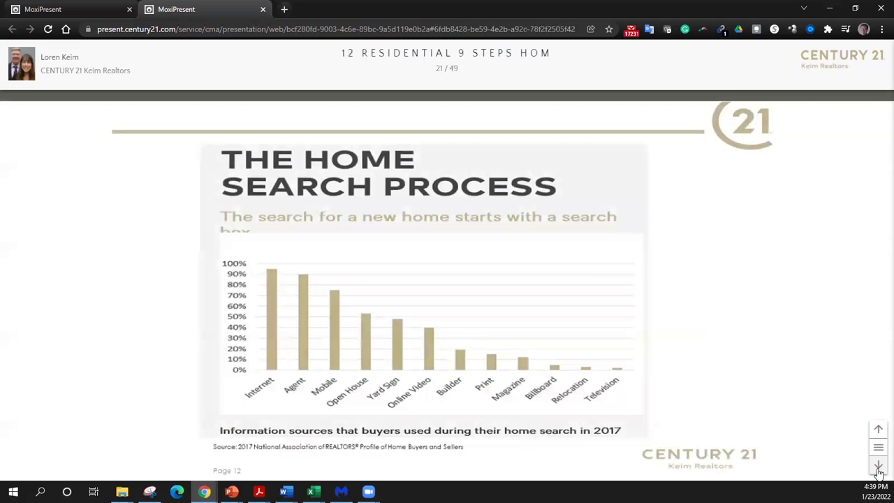
click(879, 467)
click(878, 466)
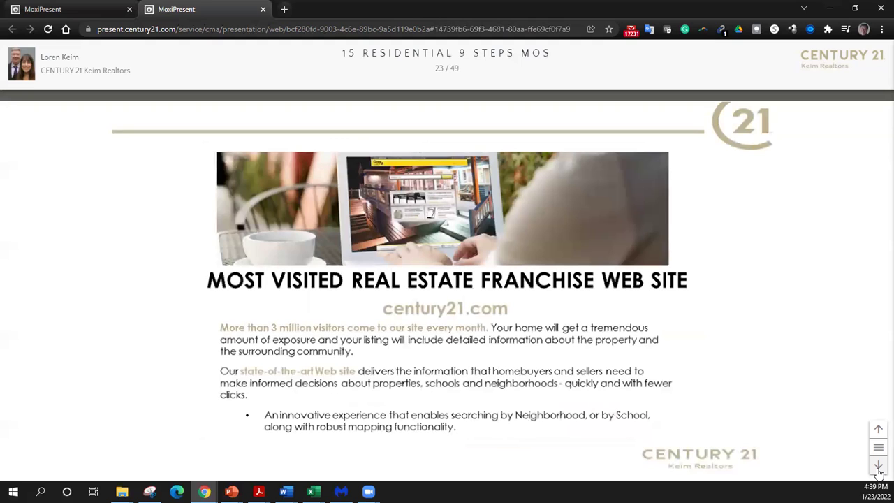
click(879, 466)
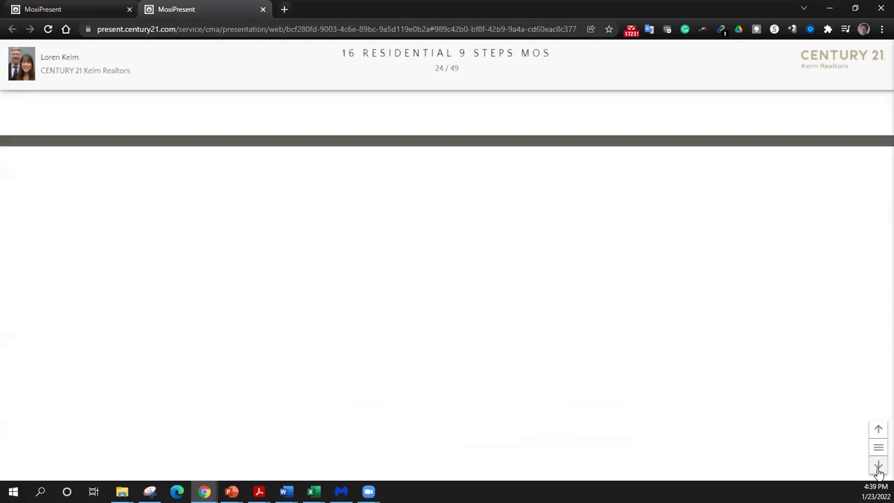
click(878, 468)
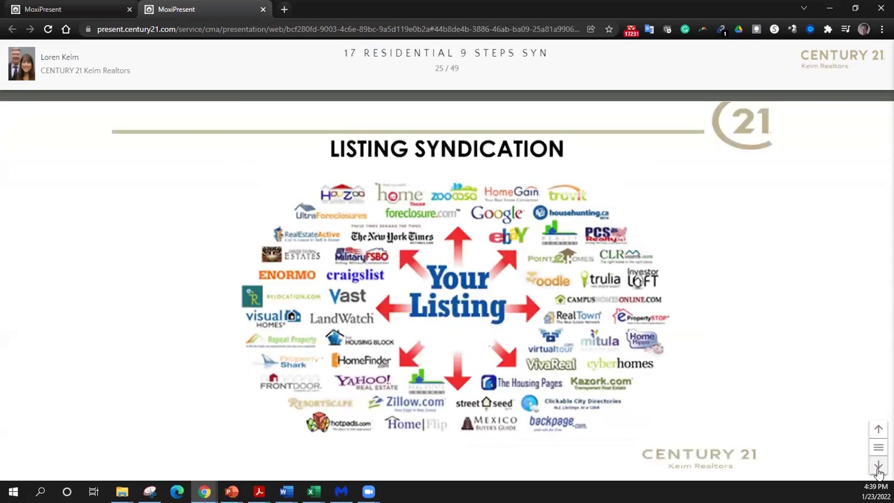
click(878, 466)
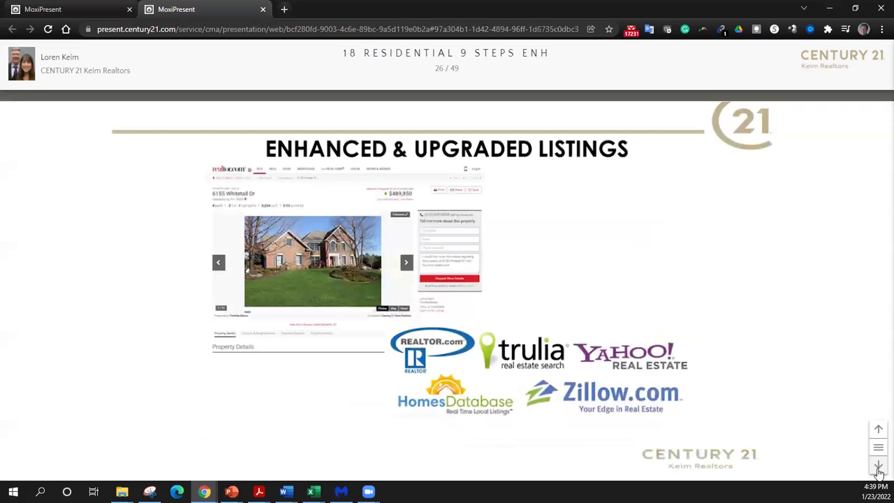
click(878, 466)
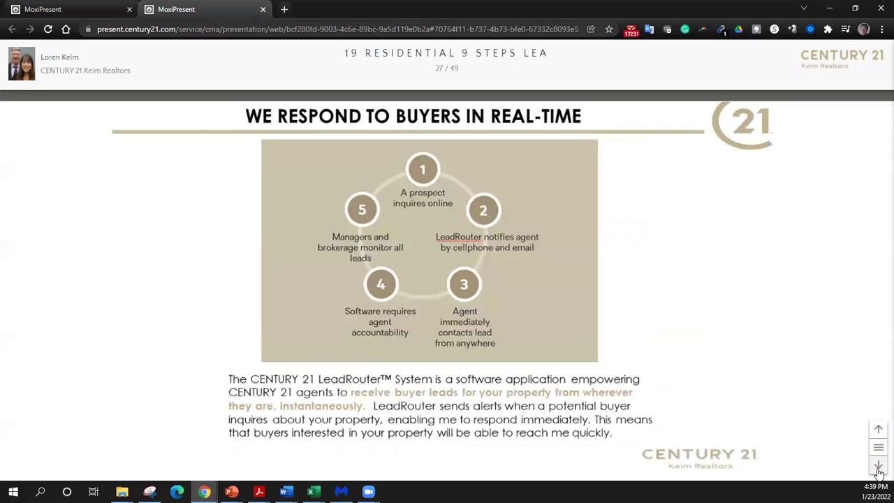
click(878, 467)
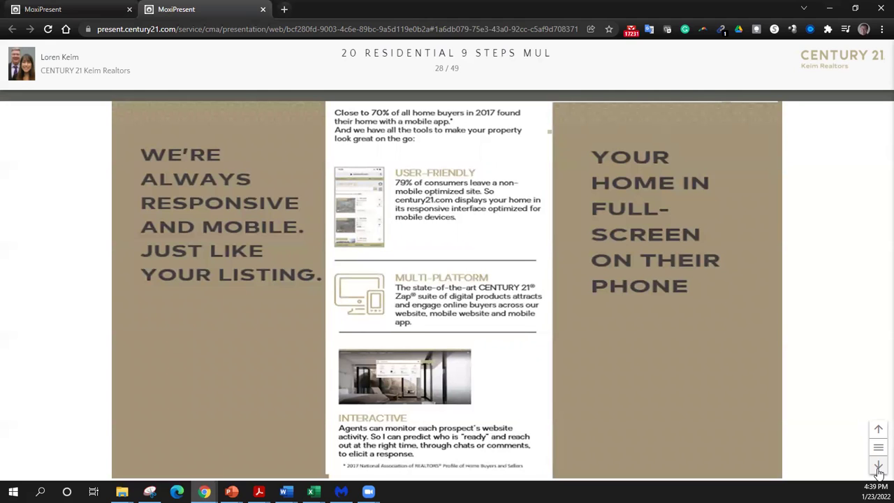
click(878, 467)
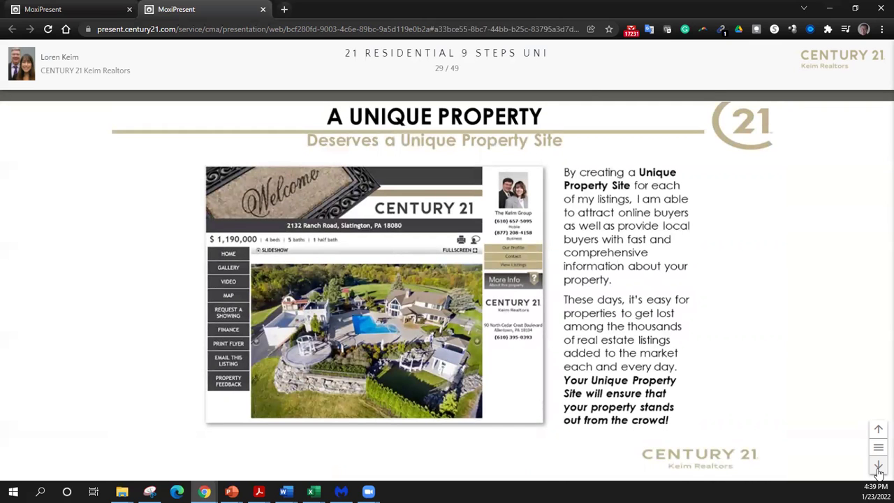
click(878, 468)
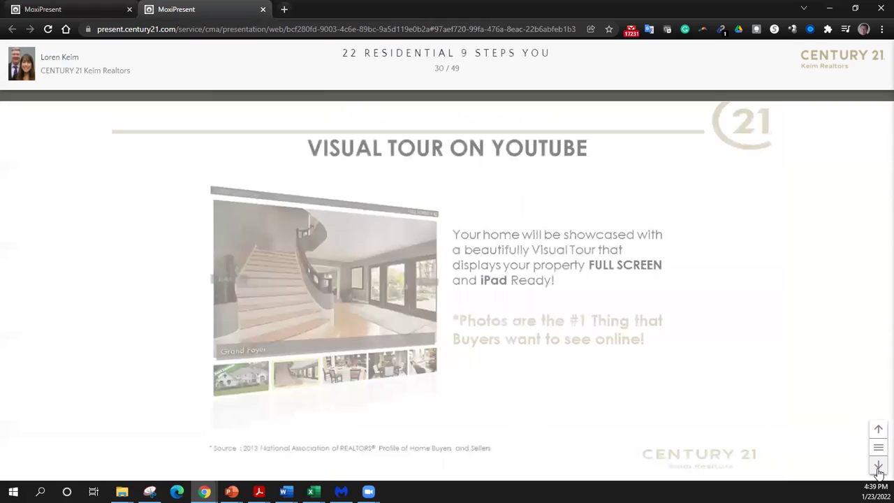
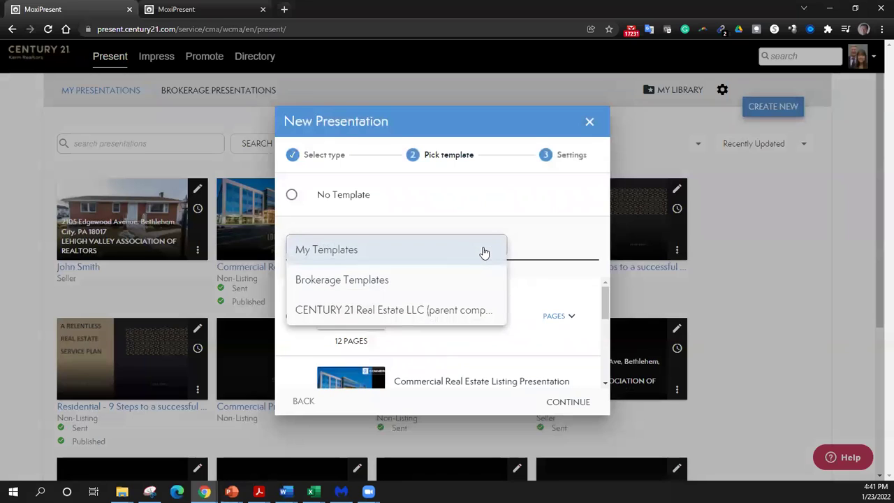
- Browse the CENTURY 21 parent-company templates and select the FH&E Presentation: Tablet template
click(461, 310)
scroll(477, 321, down, 5)
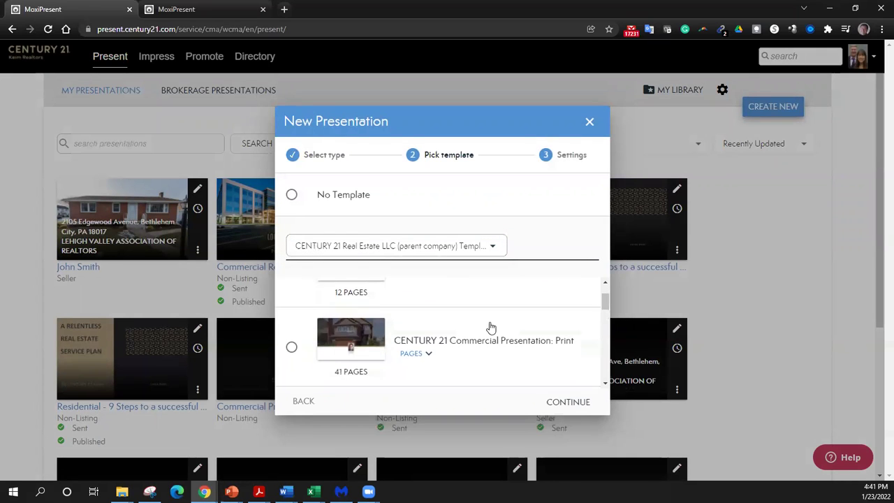
scroll(491, 327, up, 1)
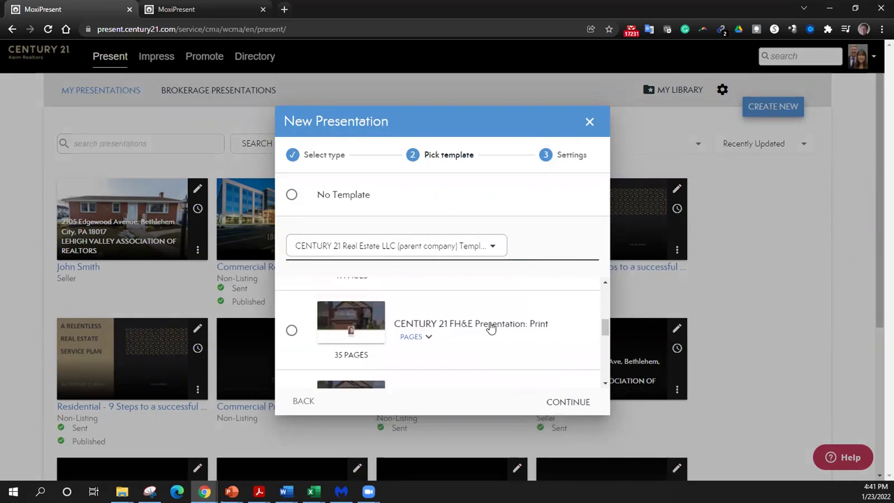
scroll(356, 344, down, 1)
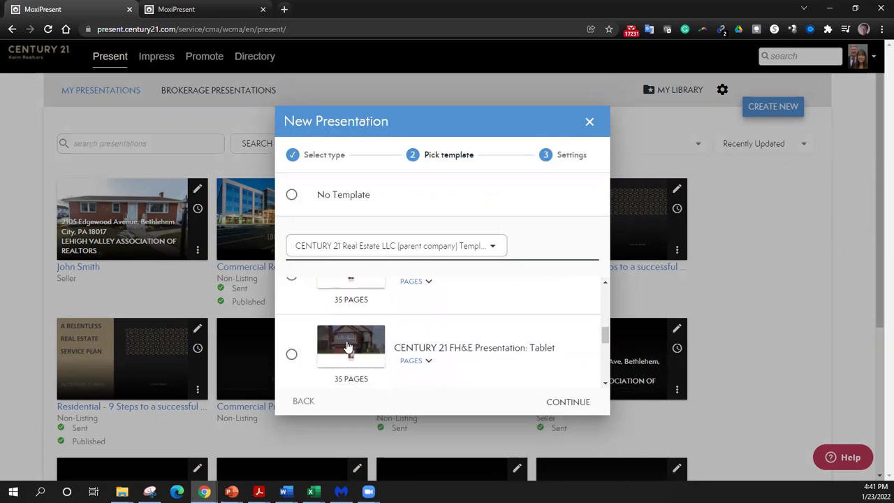
click(293, 355)
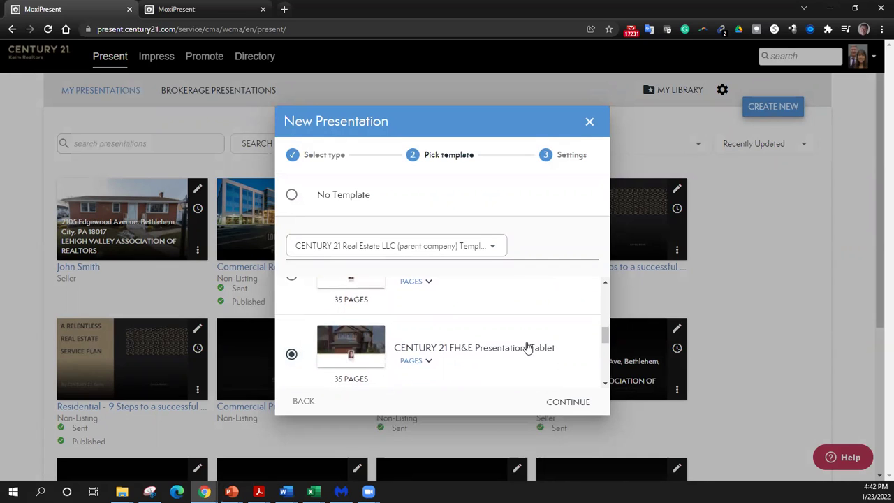
- Switch the presentation type to Non-Listing and browse its templates
click(307, 401)
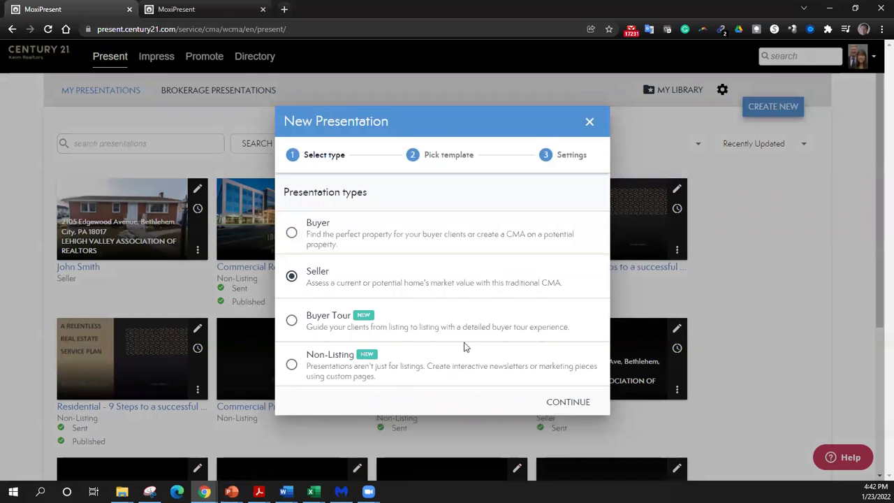
click(292, 364)
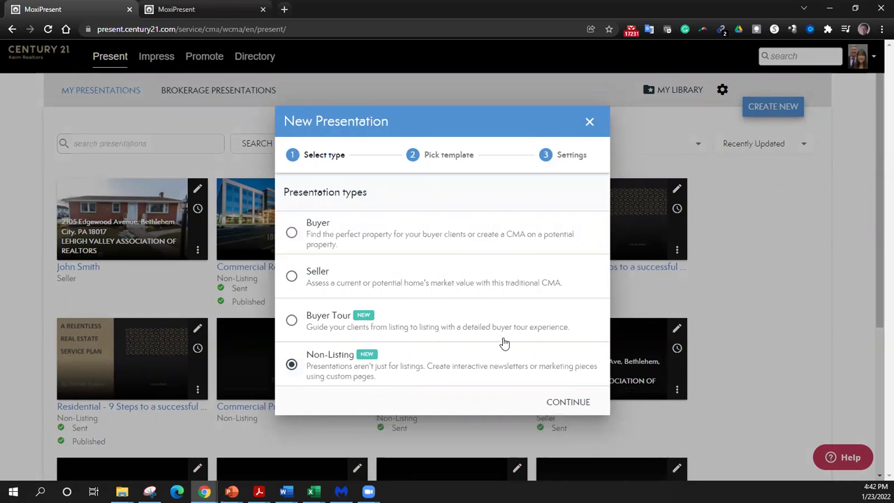
click(567, 403)
scroll(454, 338, down, 4)
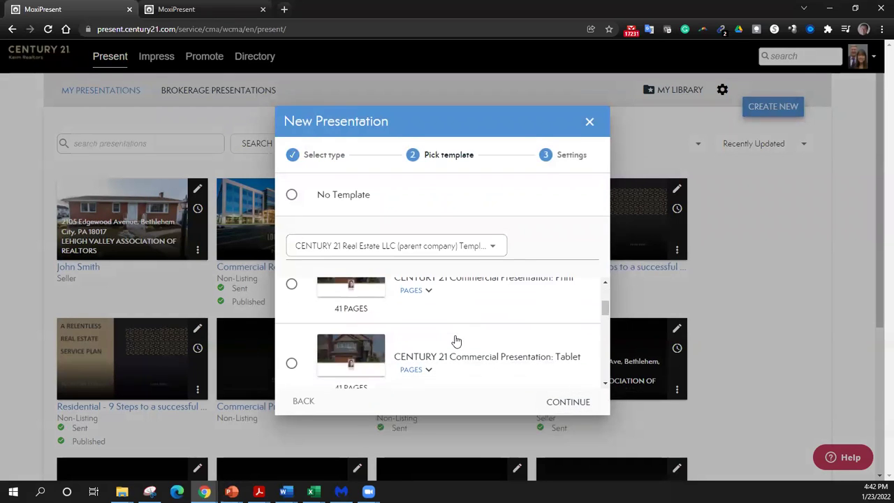
scroll(456, 340, down, 2)
scroll(455, 340, down, 3)
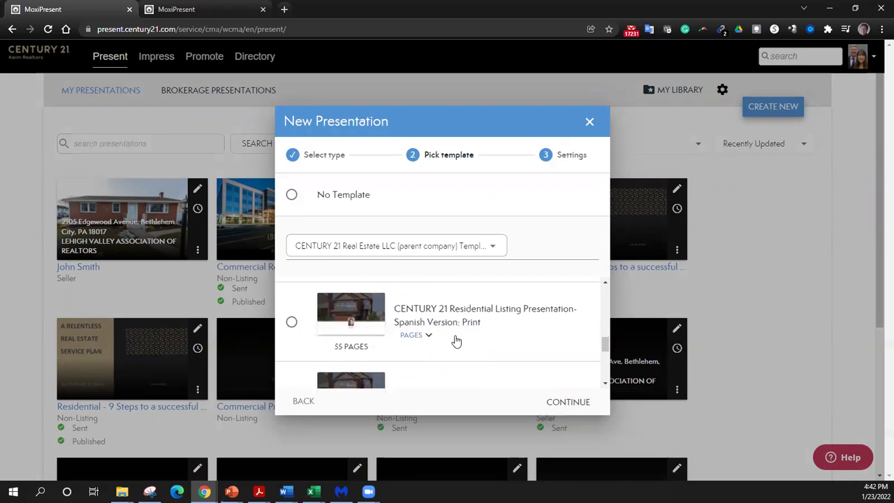
- Close the New Presentation dialog and open an existing presentation in a new tab
click(488, 253)
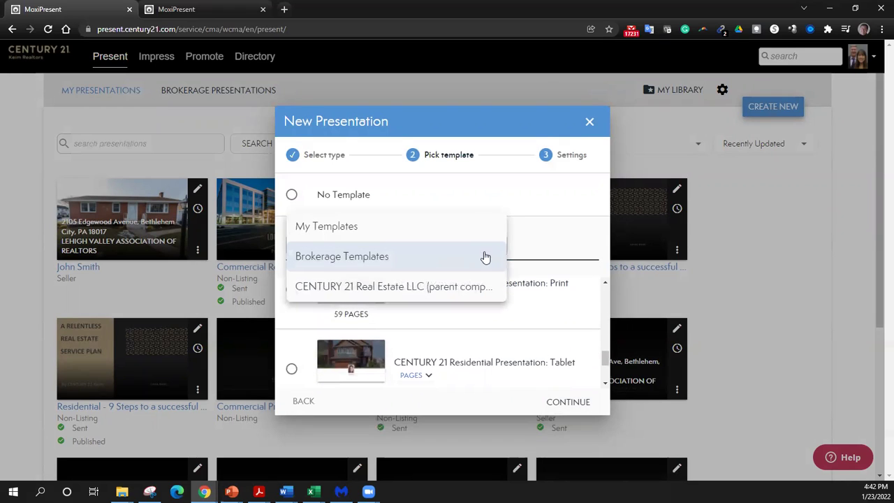
click(589, 121)
click(305, 220)
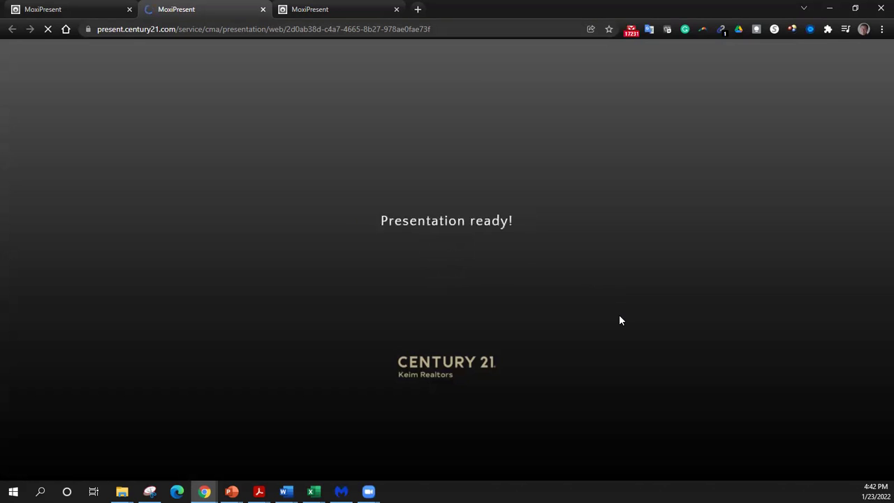
- Advance through the Century 21 overview and brand awareness slides to Above & Beyond (slide 6)
scroll(618, 319, down, 1)
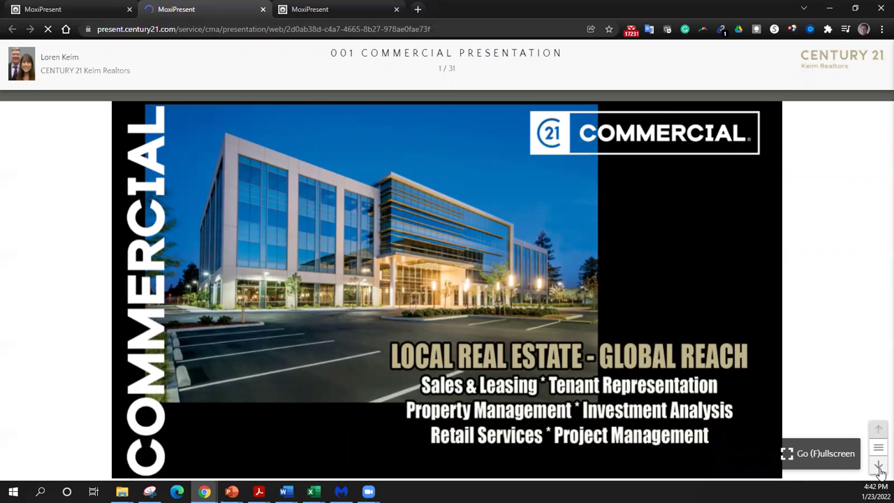
click(879, 468)
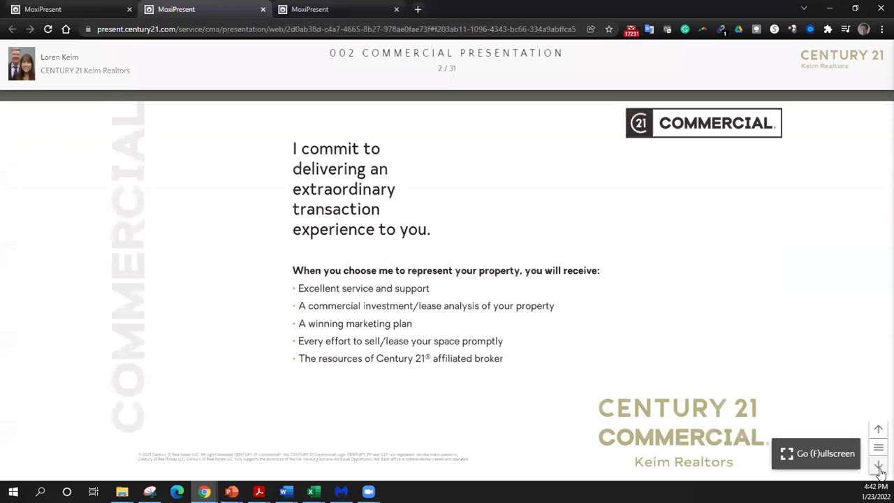
click(878, 469)
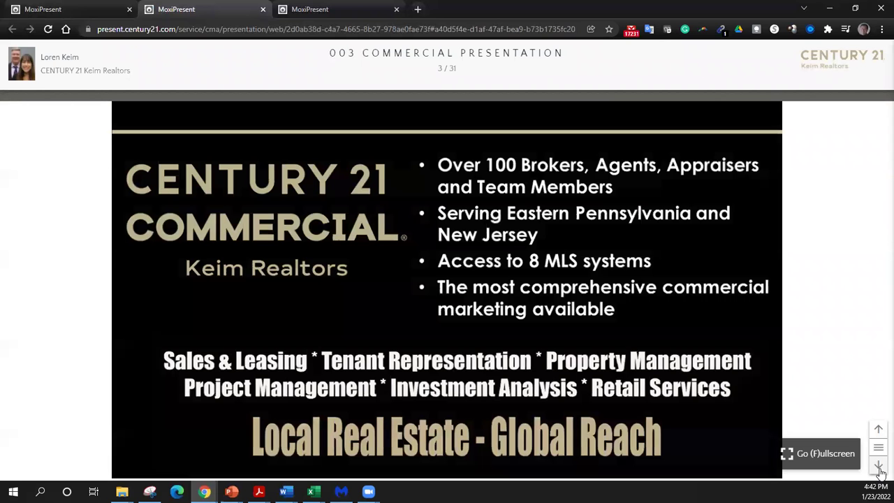
click(879, 469)
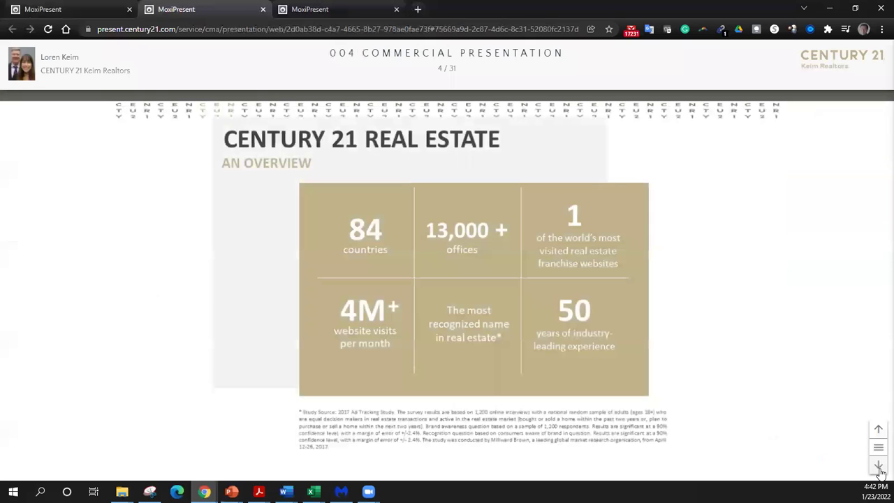
click(879, 469)
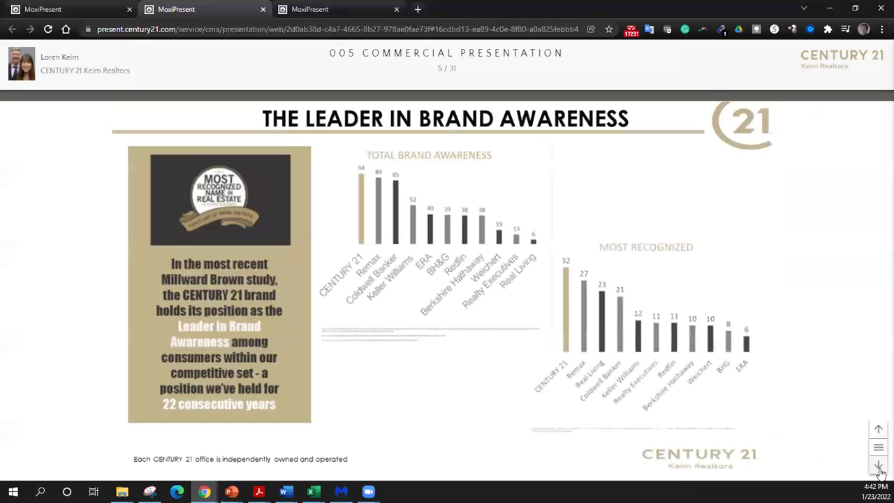
click(879, 468)
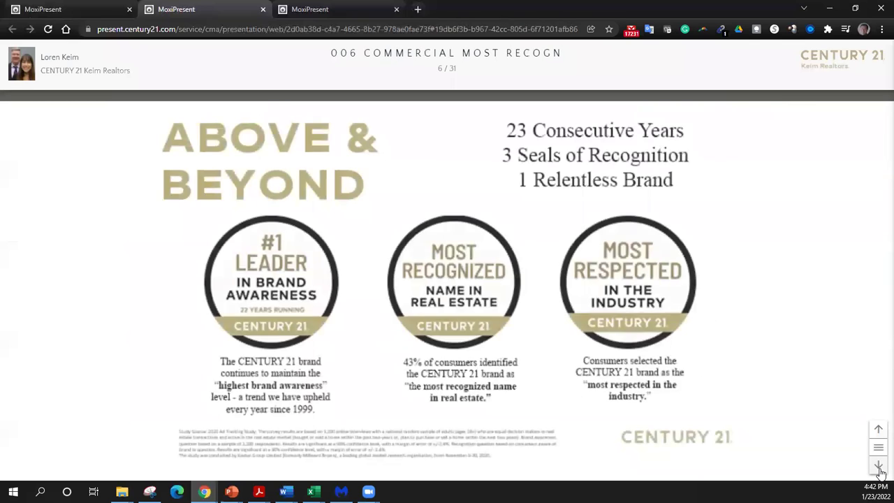
- Continue through Impact Marketing, Global Syndication, partner map and international acquisitions to slide 13
click(879, 468)
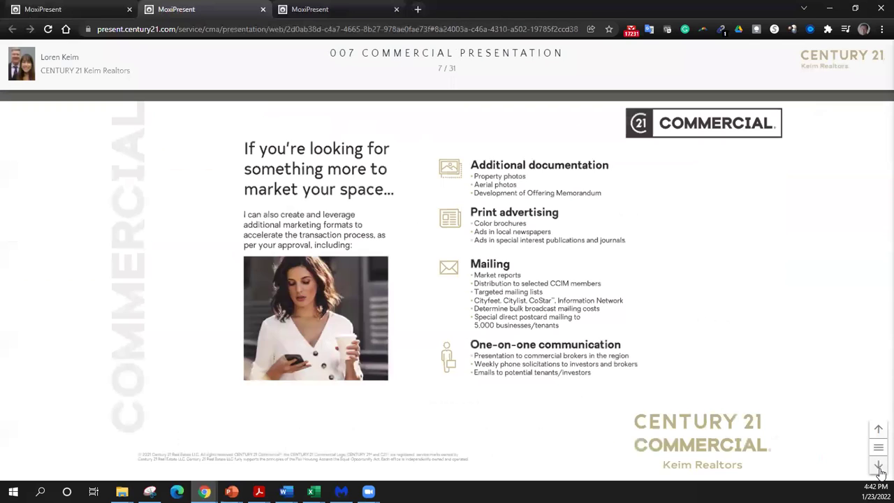
click(879, 469)
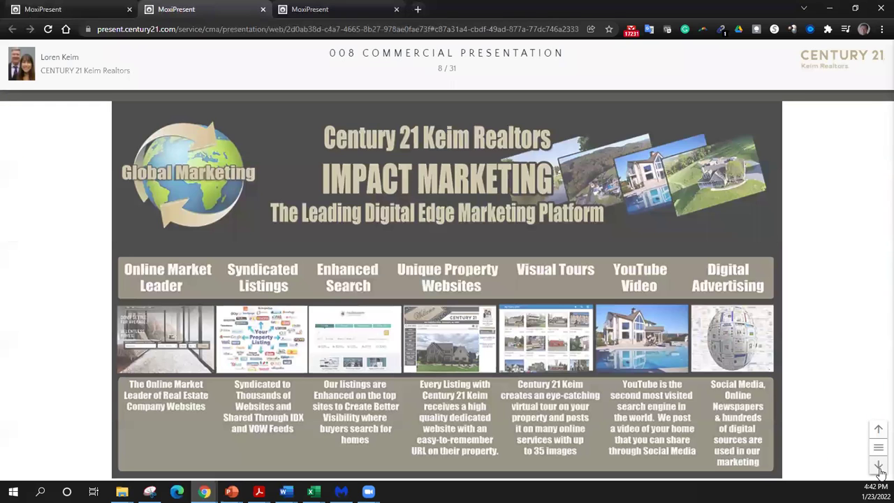
click(879, 469)
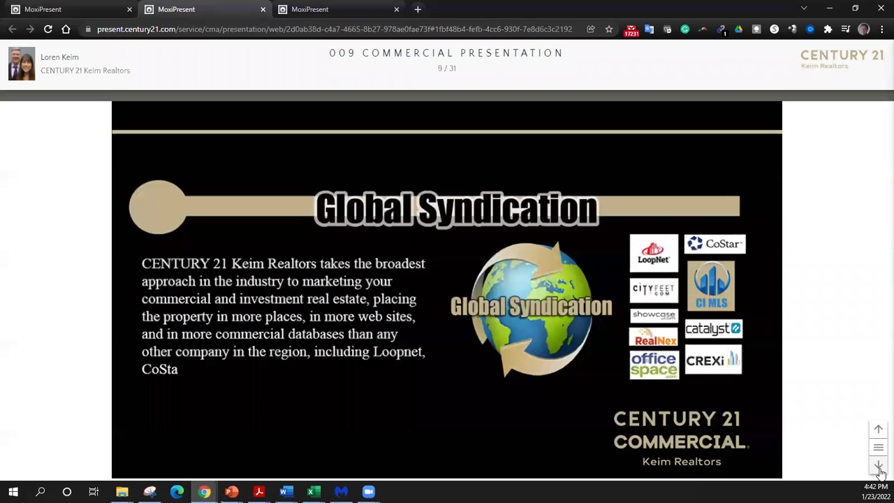
click(879, 469)
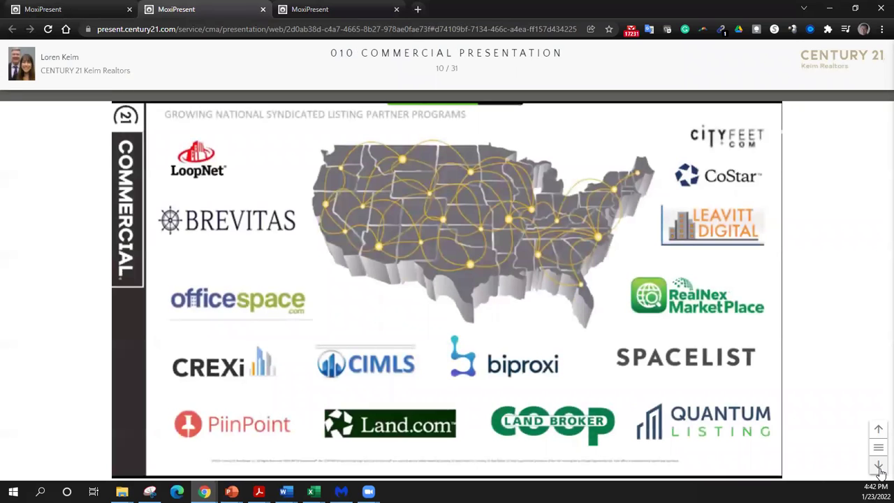
click(879, 469)
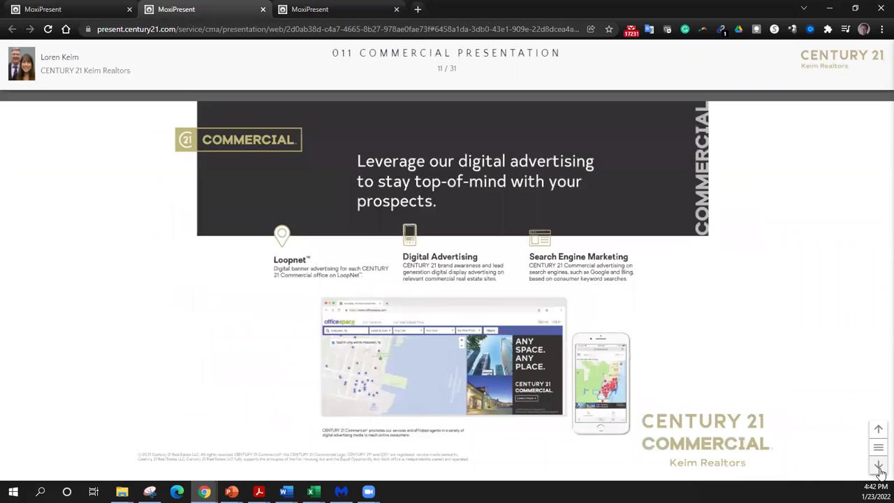
click(878, 469)
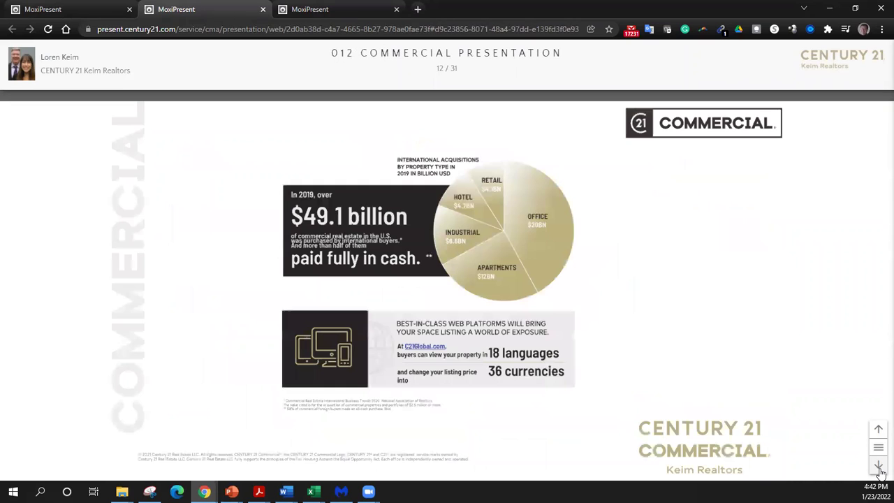
click(879, 468)
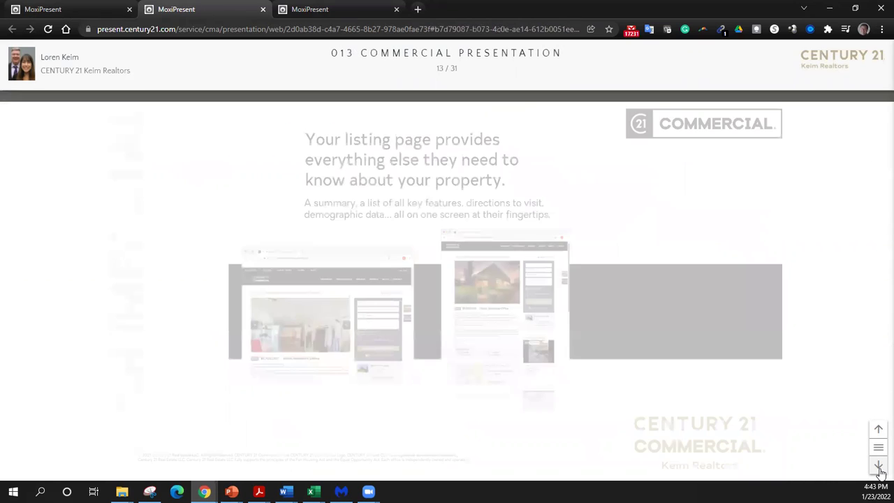
- Advance through Social Media, Market Edge, demographics, operating data and Video Marketing slides to slide 23
click(879, 468)
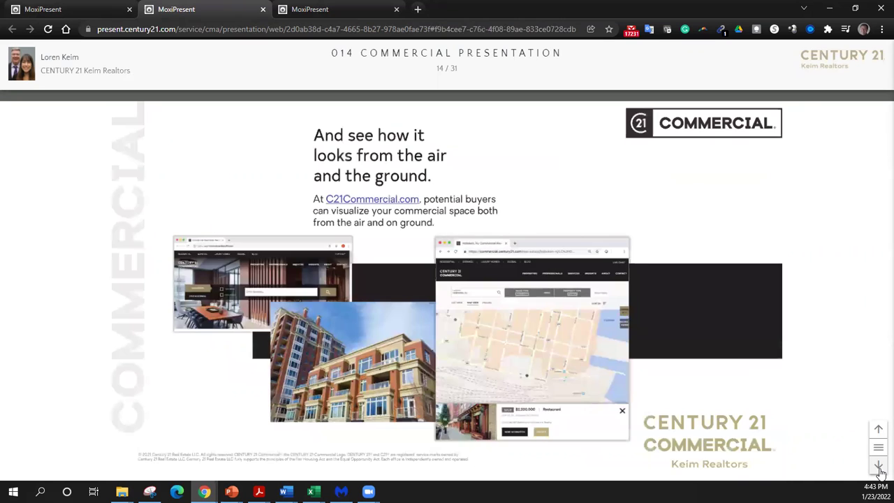
click(879, 468)
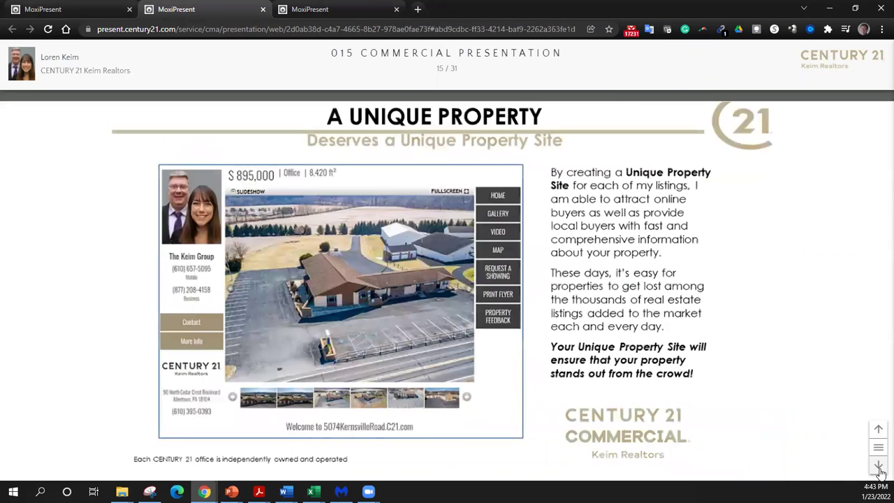
click(879, 468)
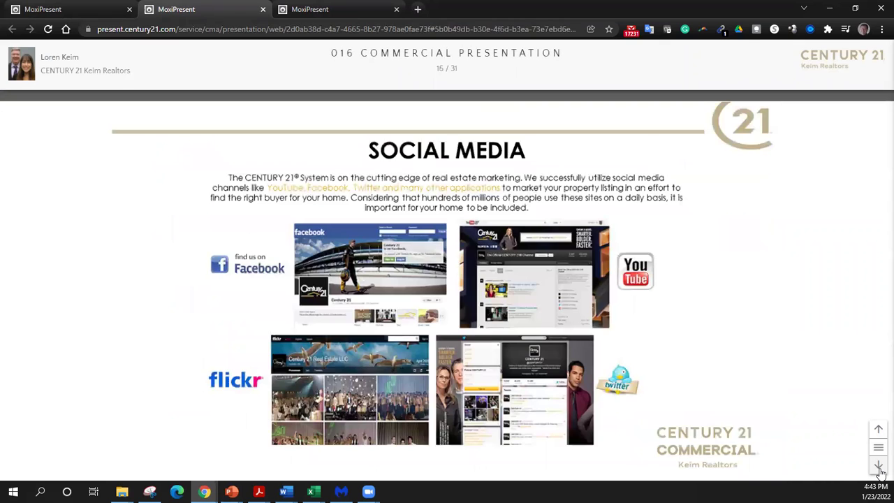
click(879, 468)
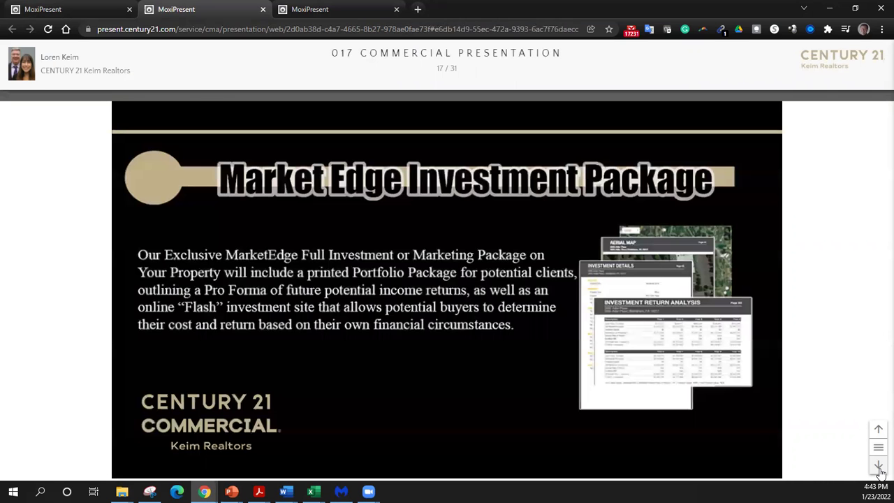
click(879, 468)
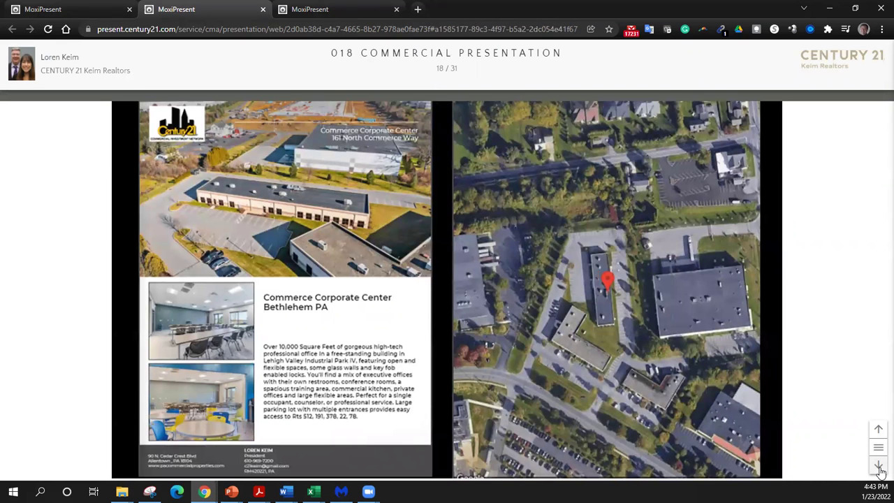
click(879, 468)
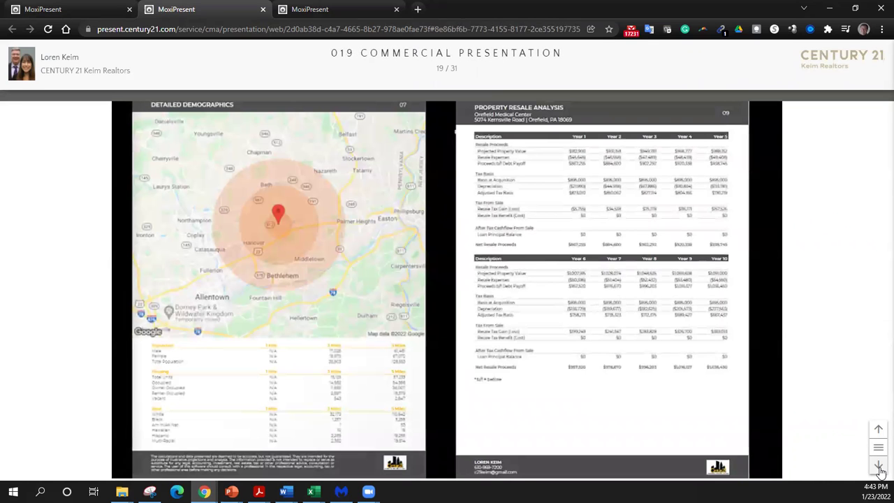
click(878, 468)
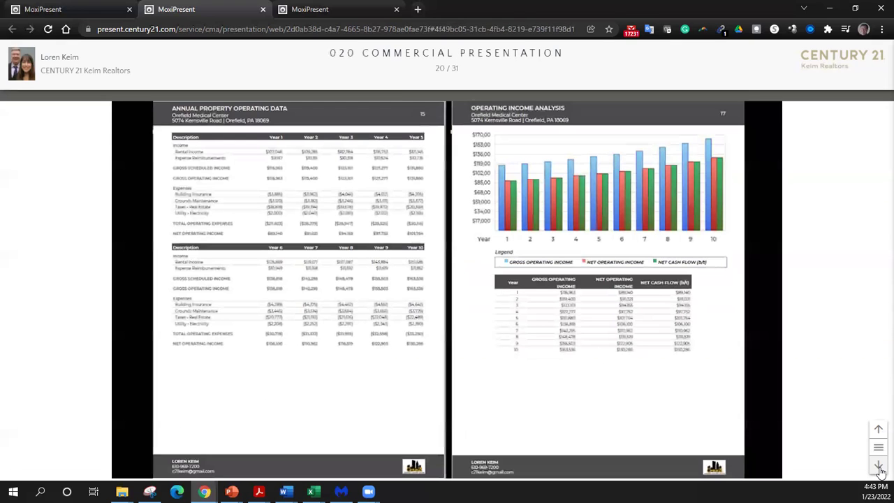
click(879, 469)
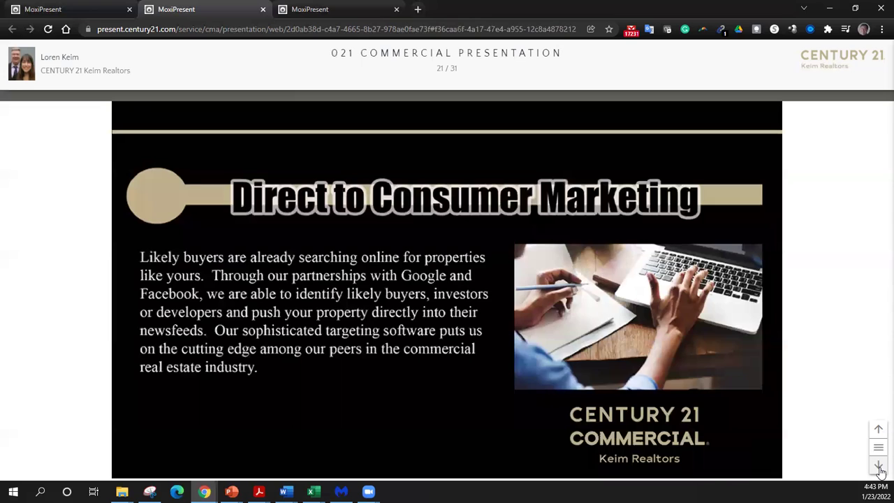
click(879, 469)
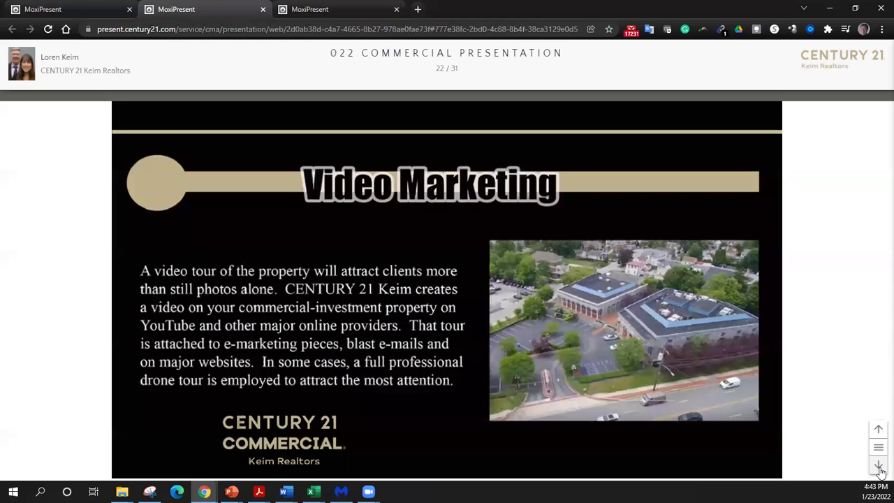
click(878, 468)
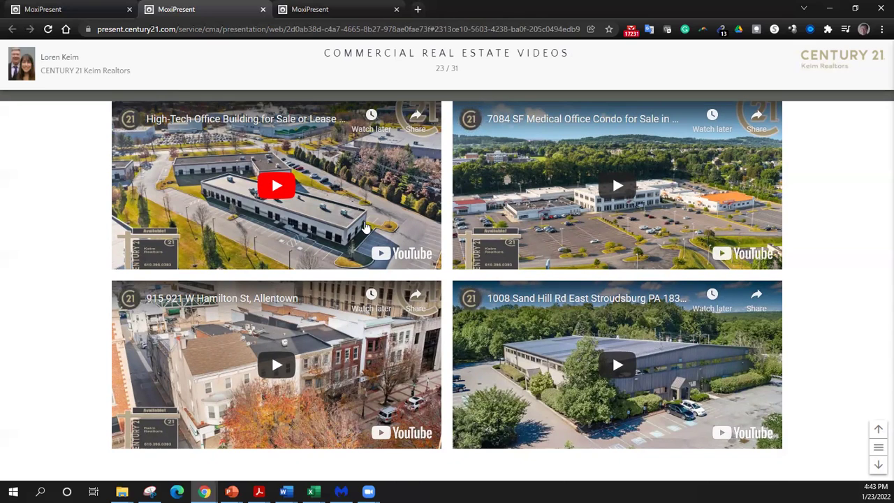
- Play and pause the first two property video tours, dismissing the More videos overlay each time
click(277, 187)
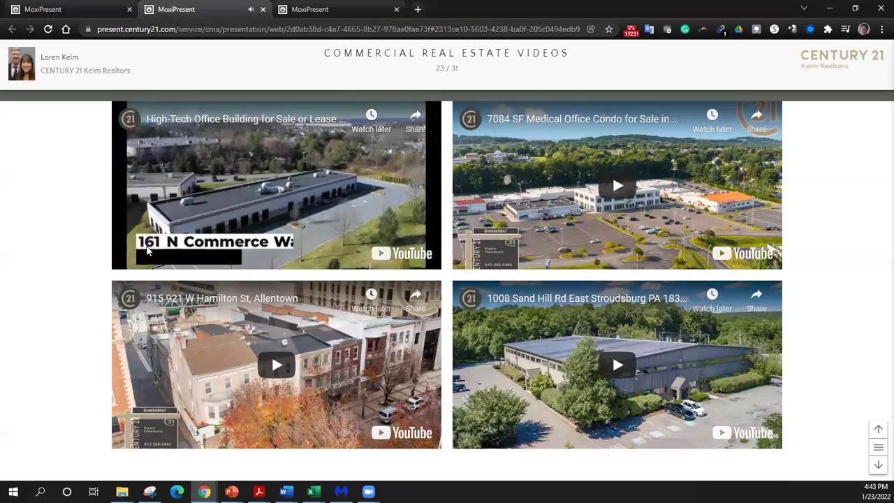
click(356, 166)
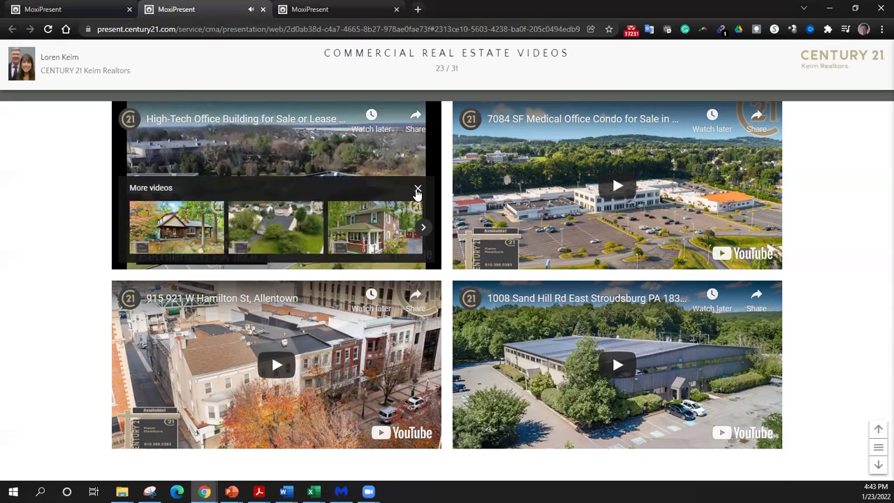
click(417, 190)
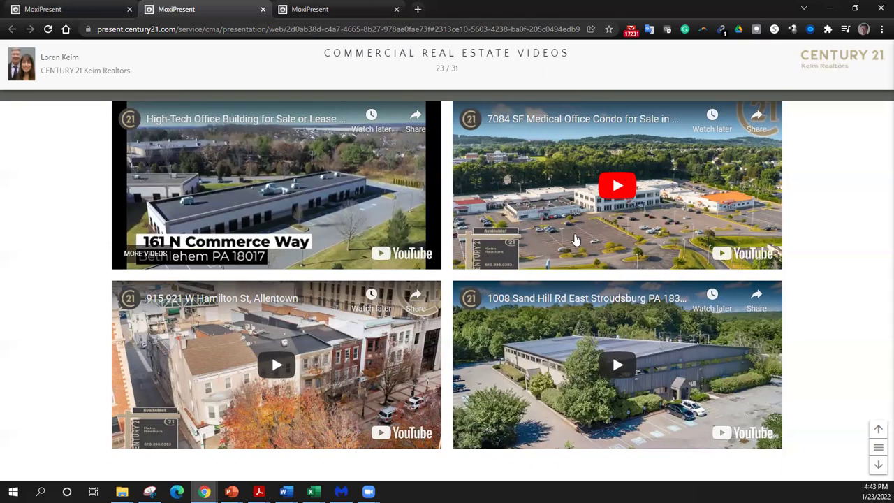
click(614, 187)
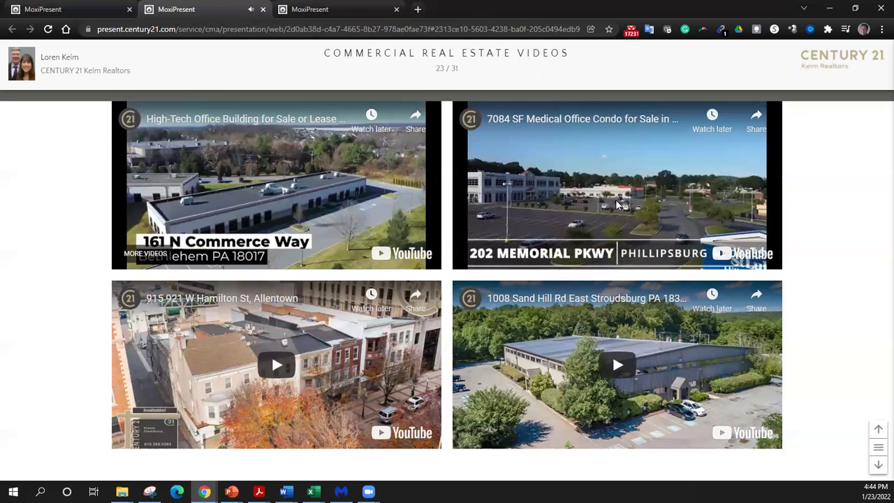
click(617, 203)
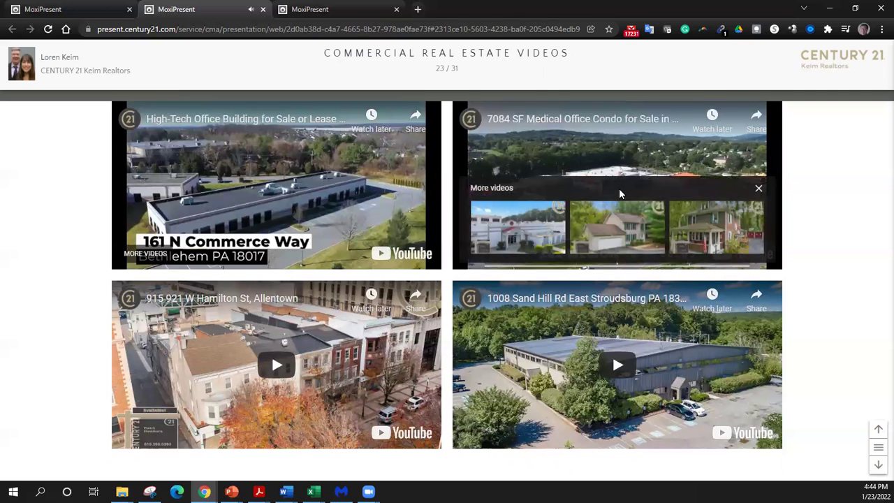
click(758, 189)
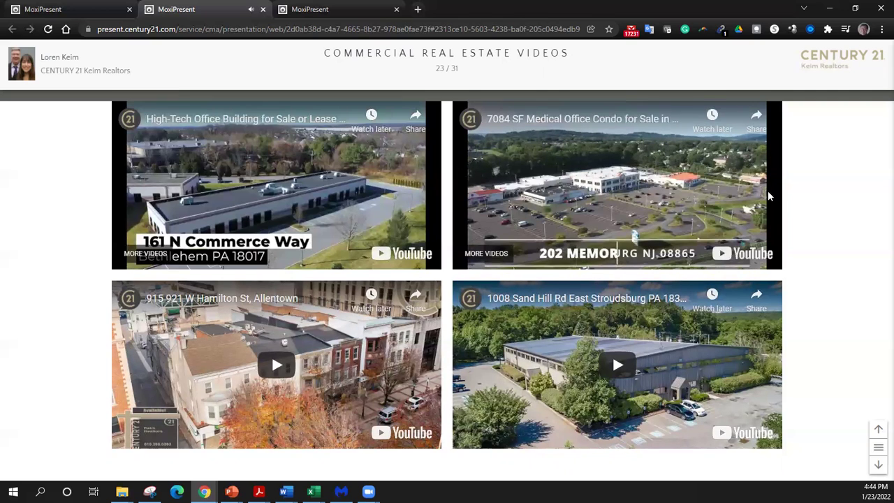
scroll(843, 232, down, 5)
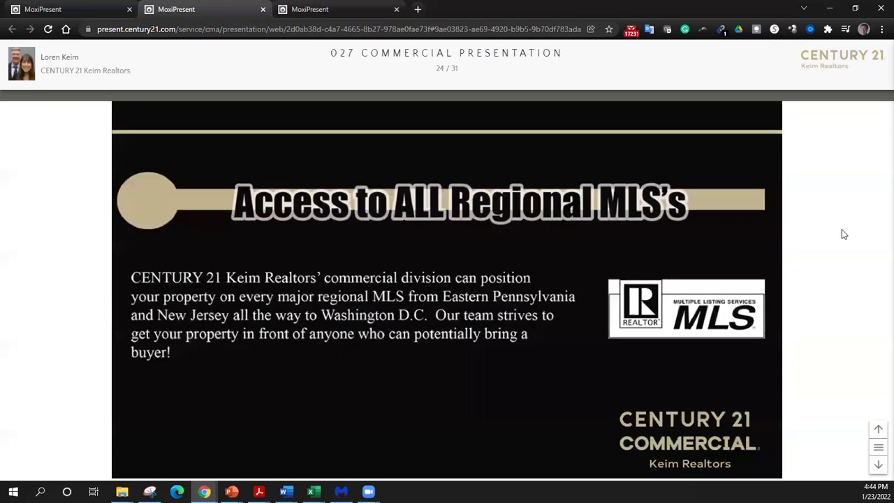
- Skip ahead through the remaining slides to the final Thank You slide
scroll(835, 230, down, 3)
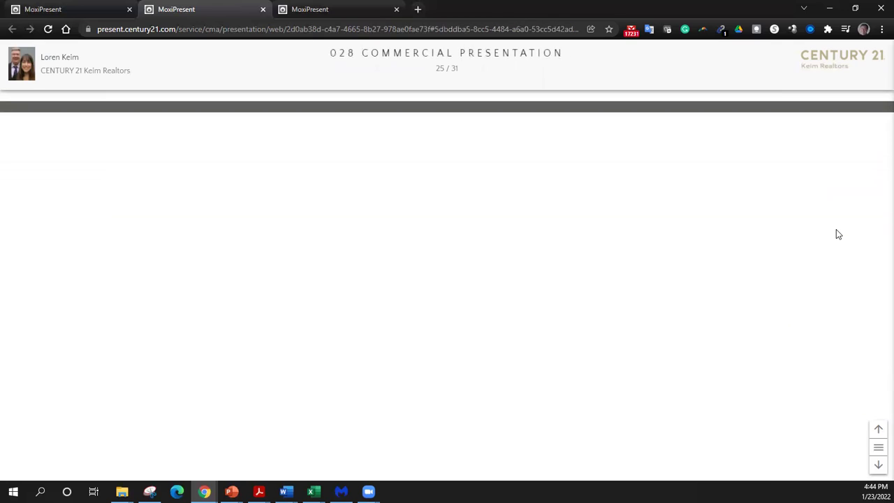
double_click(877, 467)
double_click(877, 466)
double_click(877, 466)
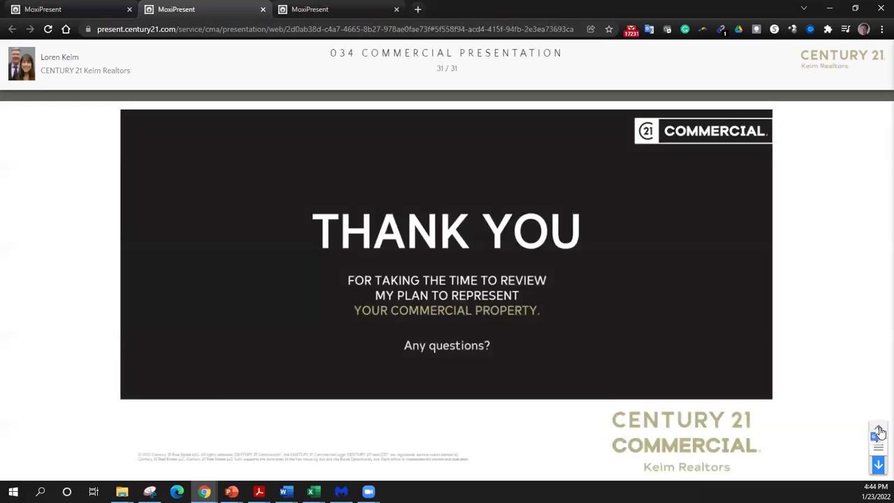
- Step back to slide 27 of 31, then show Brokerage Presentations in the first tab
click(878, 432)
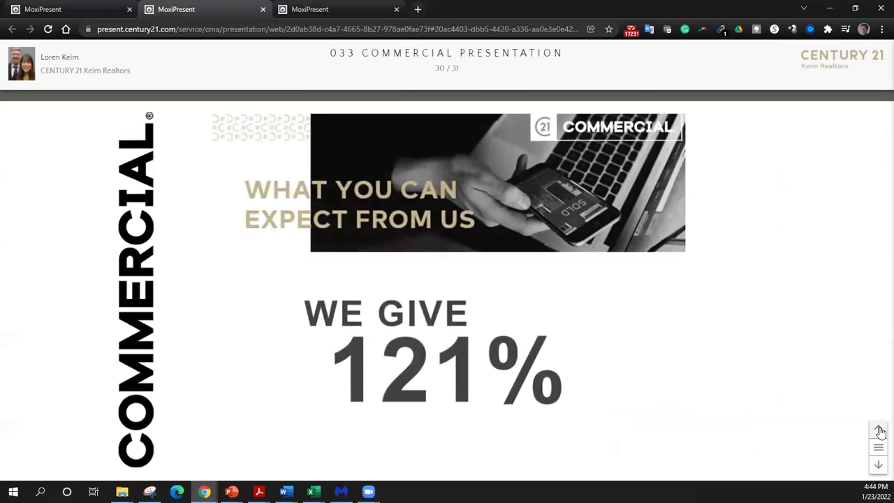
click(879, 431)
click(878, 432)
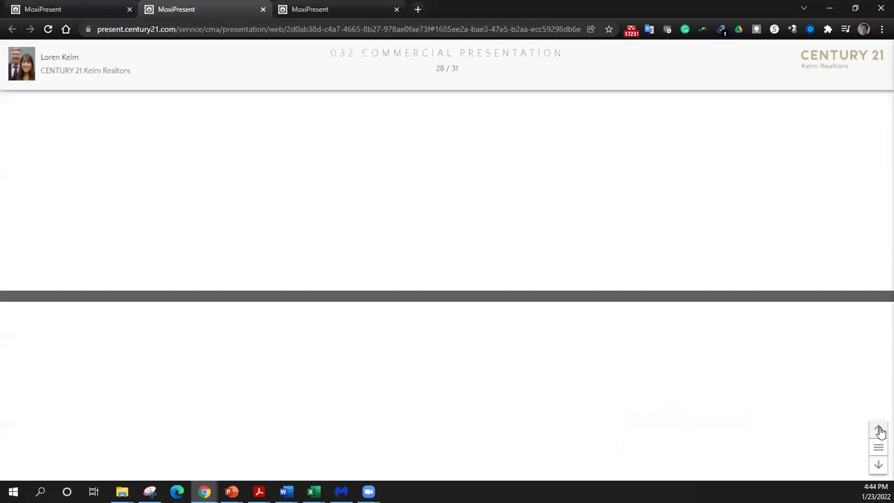
click(878, 431)
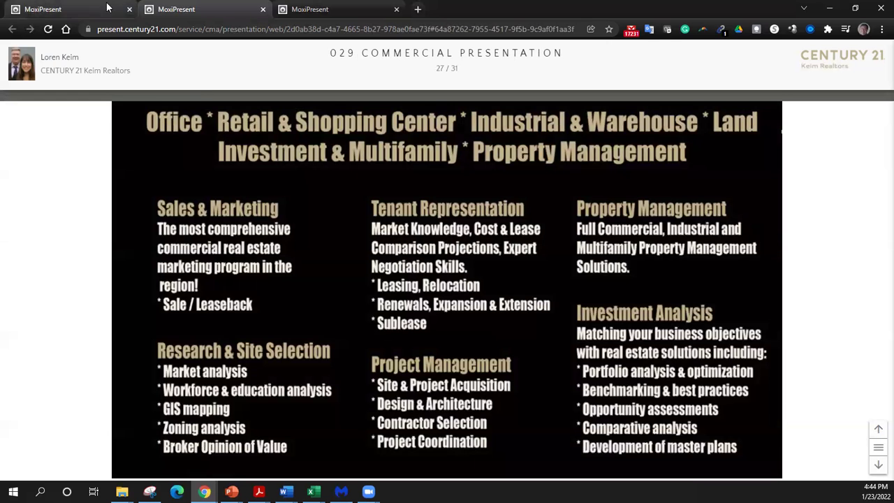
click(77, 9)
click(214, 91)
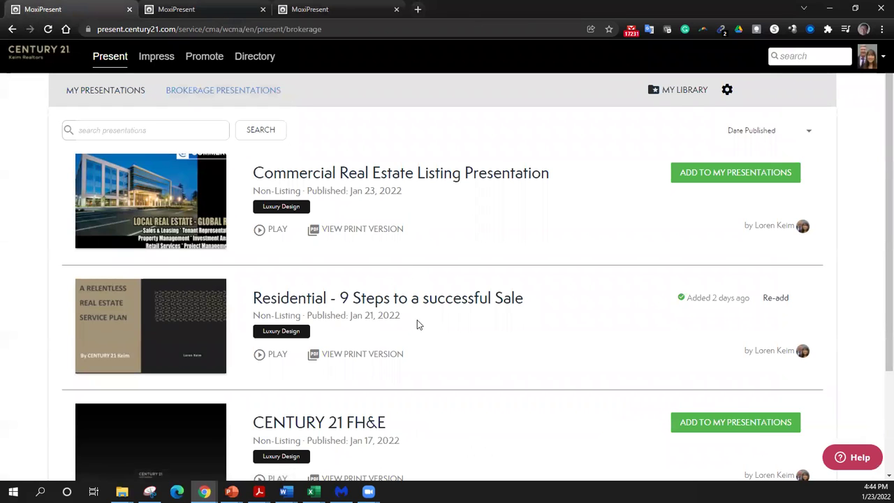
- Look over the Brokerage Presentations list, then return to the My Presentations grid
scroll(417, 325, down, 2)
scroll(416, 328, up, 1)
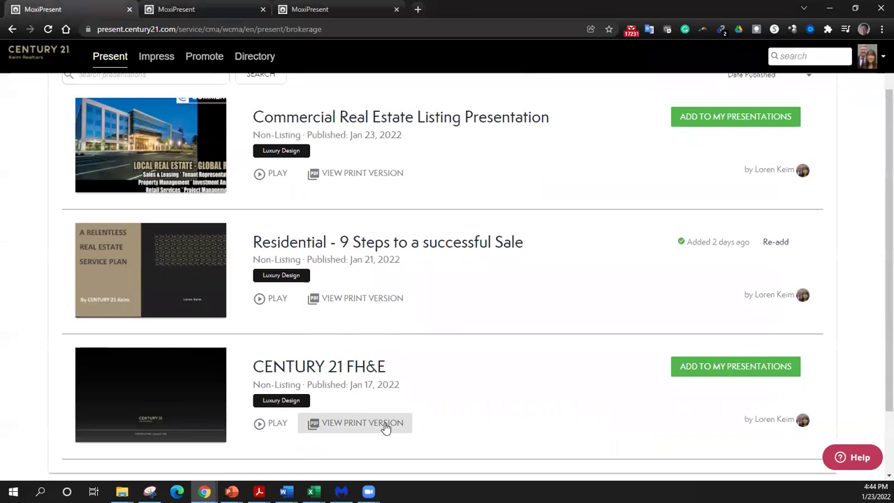
scroll(391, 424, up, 1)
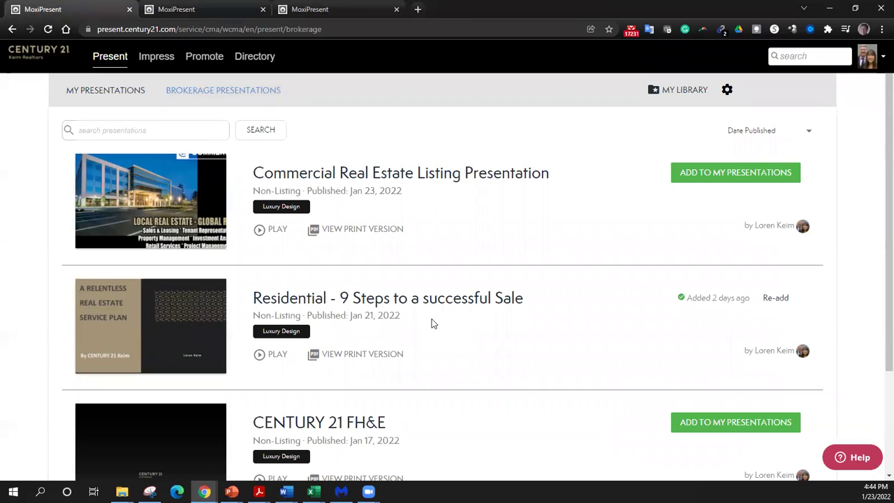
click(103, 93)
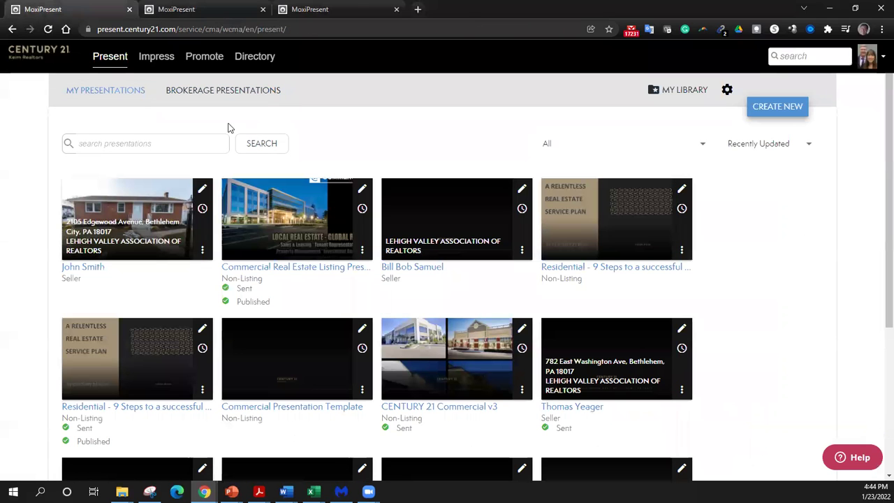
click(768, 105)
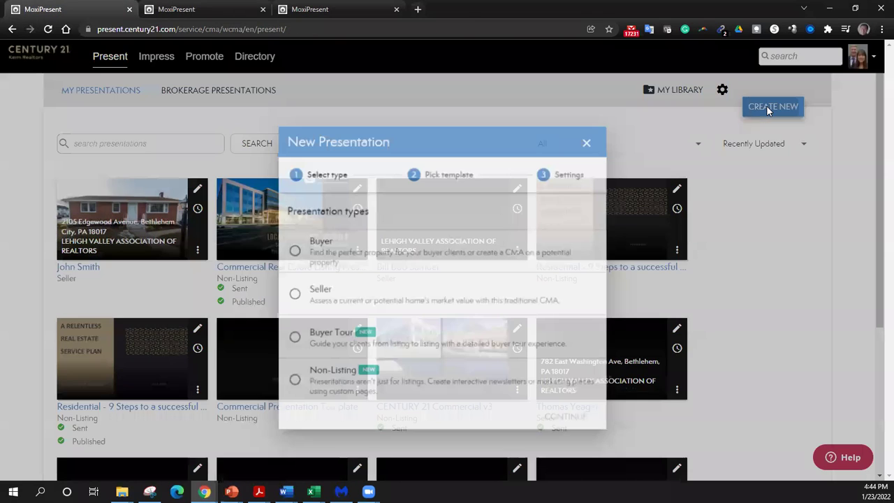
click(292, 233)
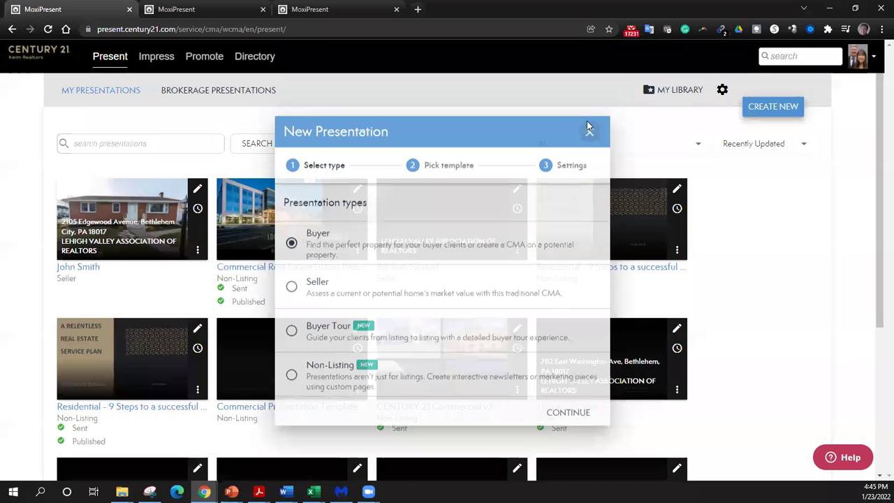
click(588, 124)
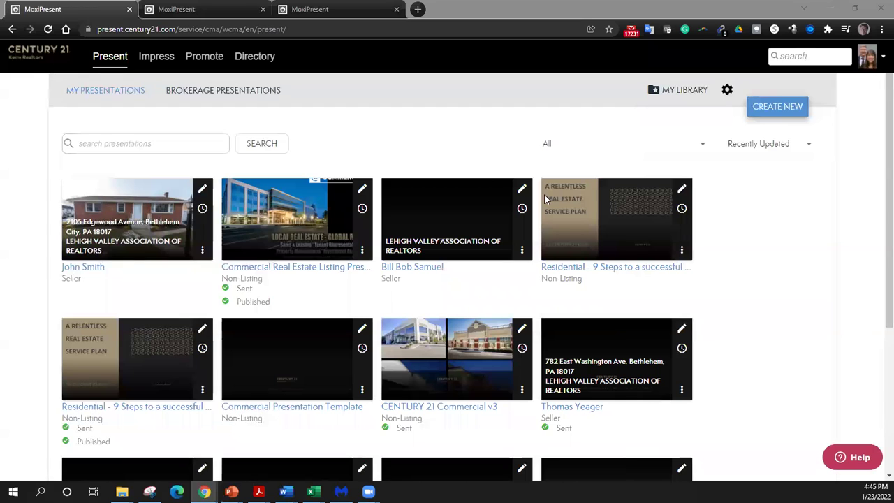
- Start a new presentation of type Seller and continue to template selection
click(115, 96)
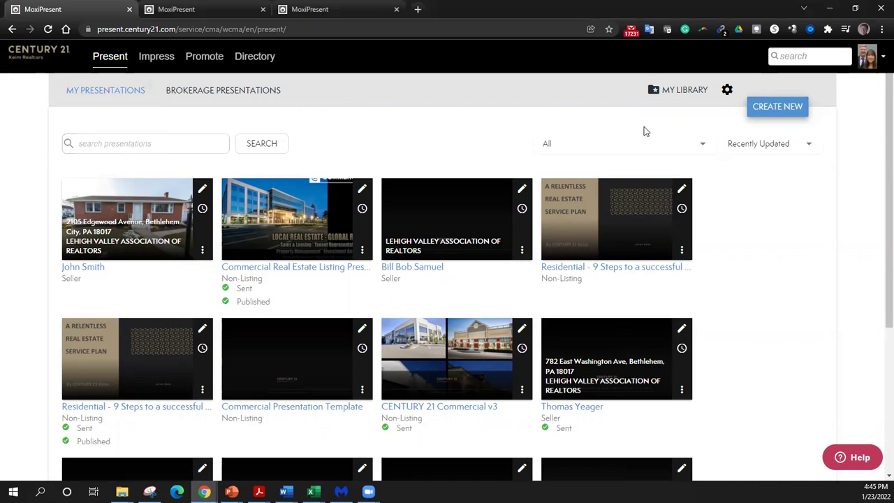
click(768, 112)
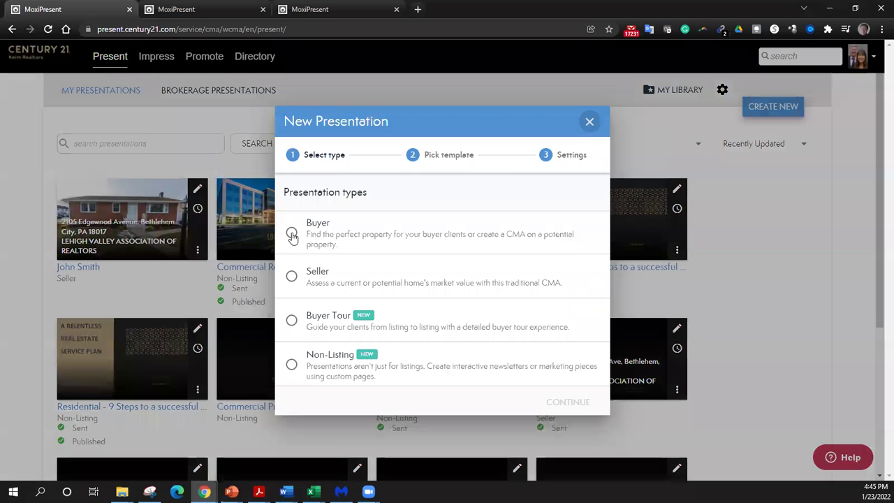
click(289, 278)
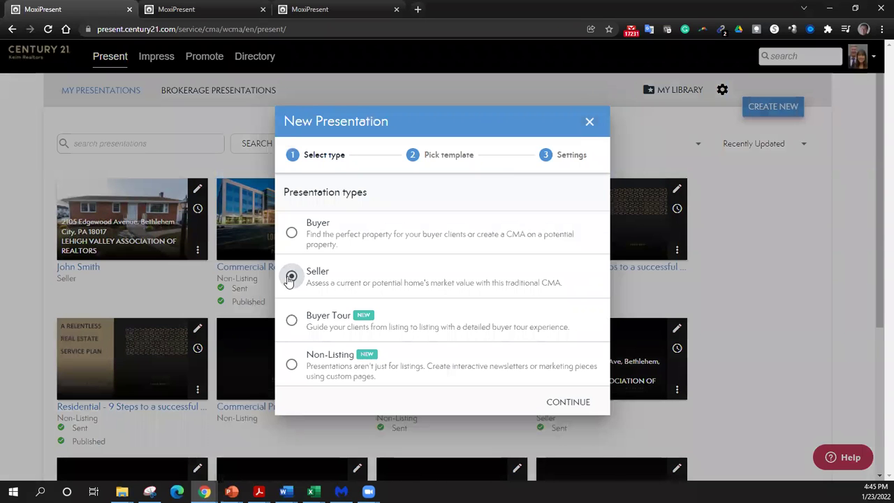
click(568, 402)
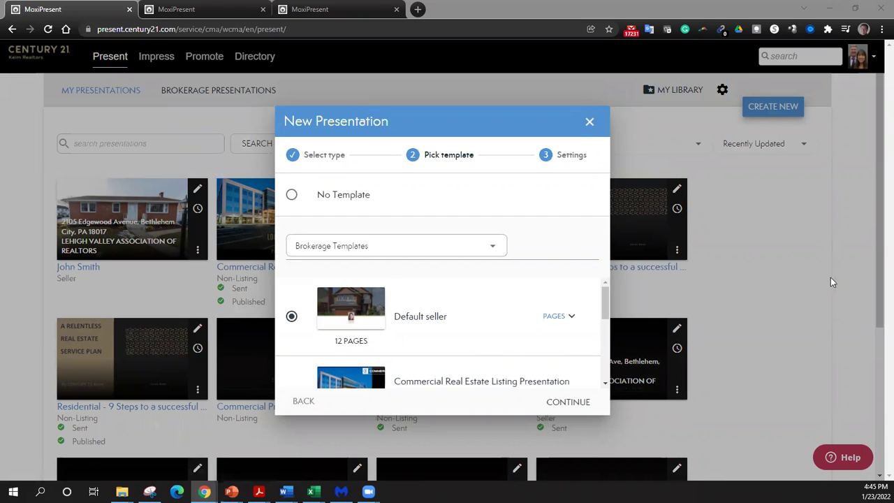
- Choose the CENTURY 21 Real Estate LLC Residential Presentation: Tablet template and continue to Settings
click(457, 245)
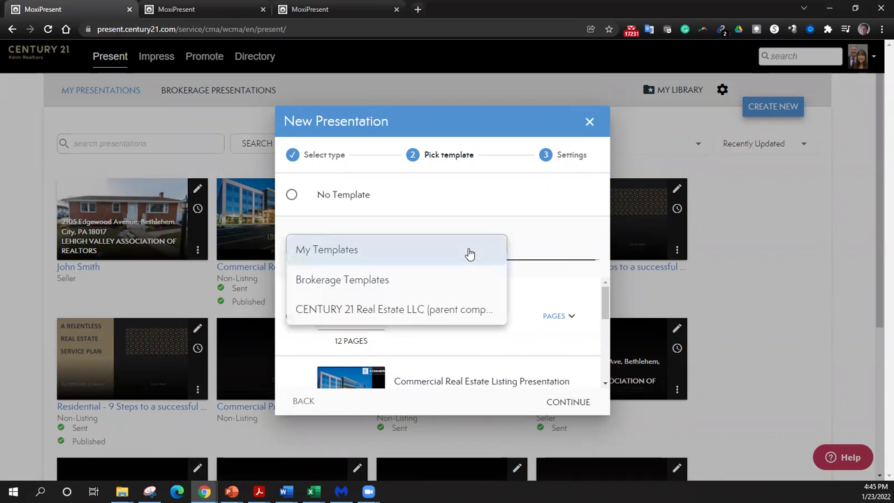
click(442, 311)
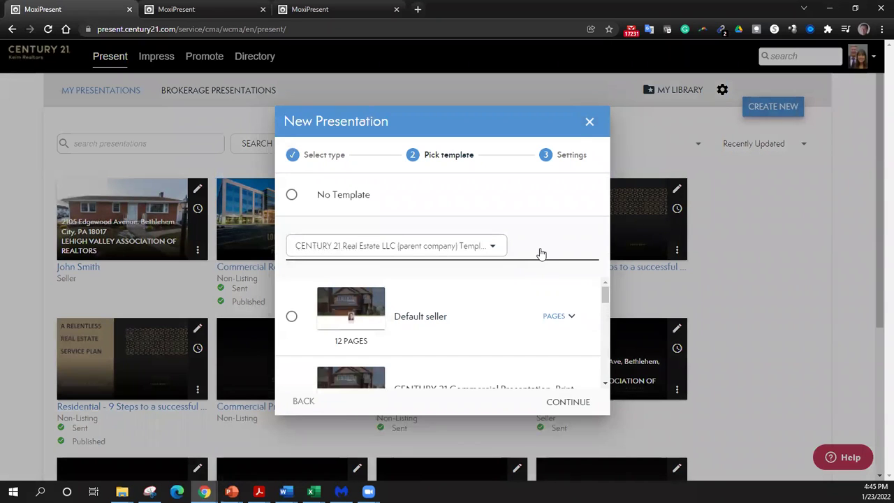
scroll(529, 313, down, 5)
scroll(530, 314, down, 5)
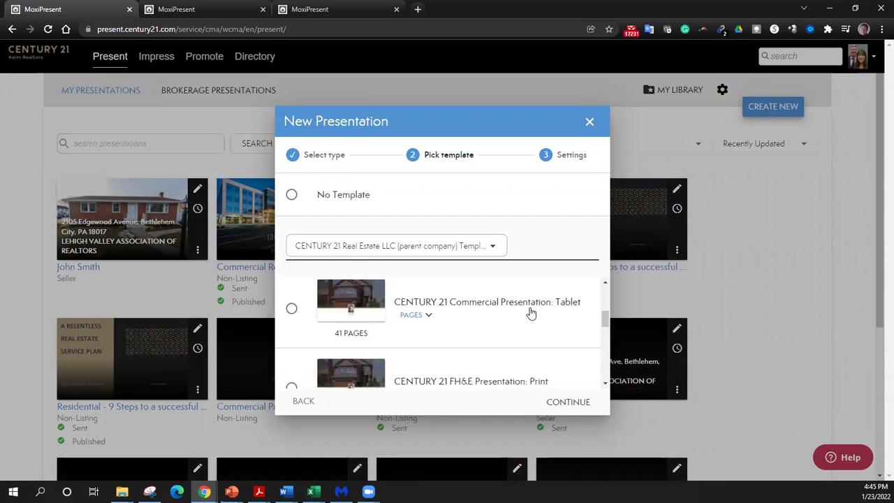
scroll(531, 314, down, 3)
scroll(530, 313, up, 2)
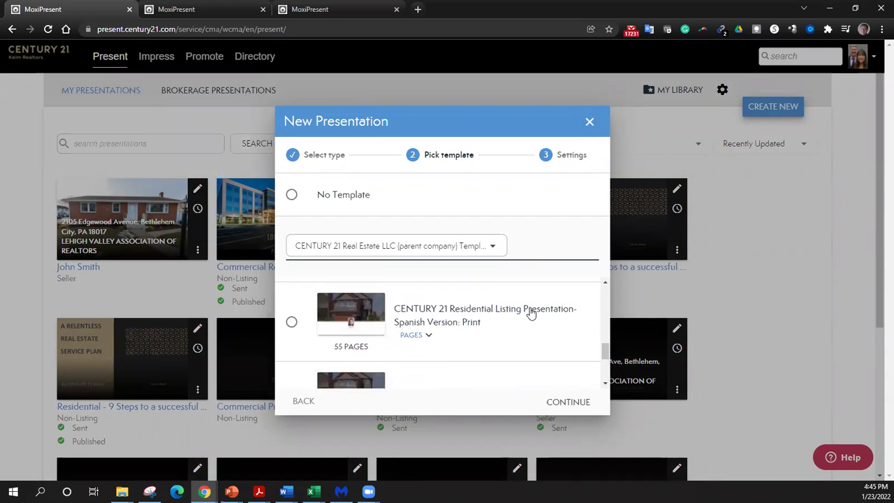
scroll(527, 313, down, 1)
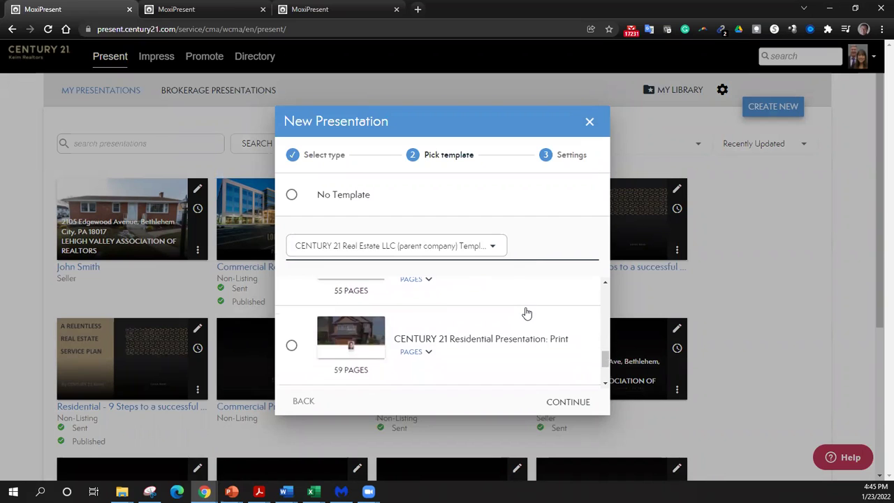
scroll(520, 314, up, 1)
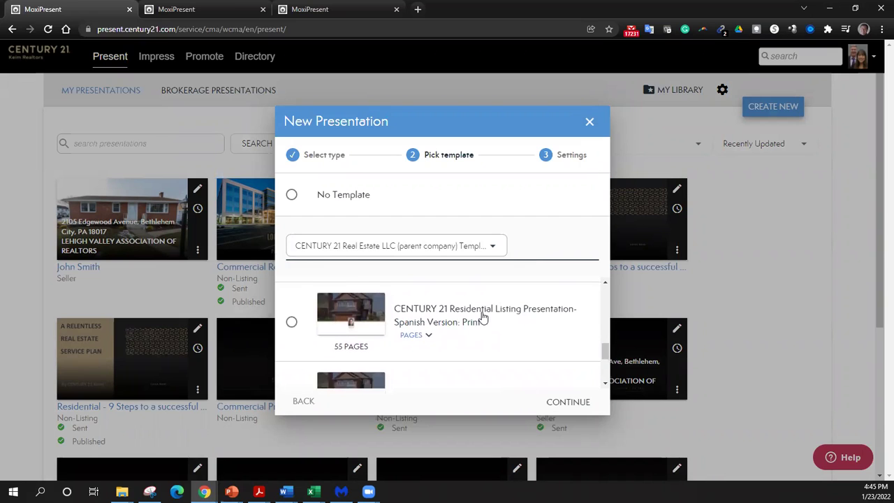
scroll(492, 320, down, 2)
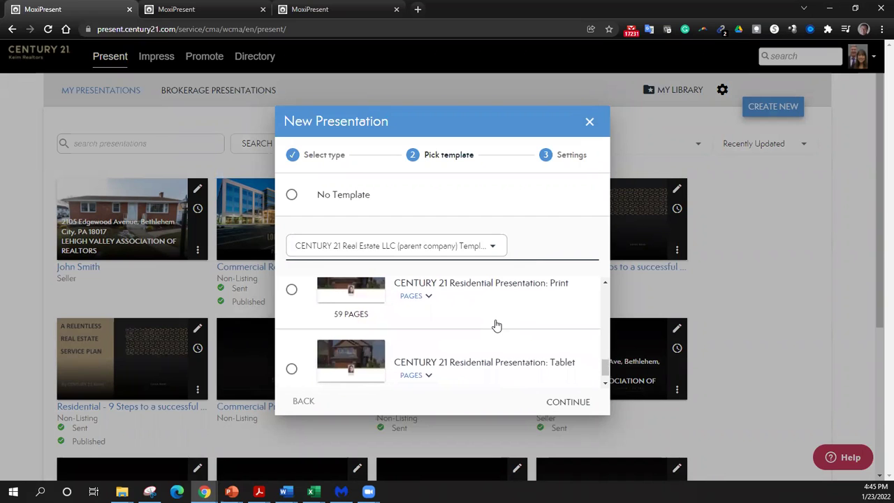
scroll(492, 324, down, 1)
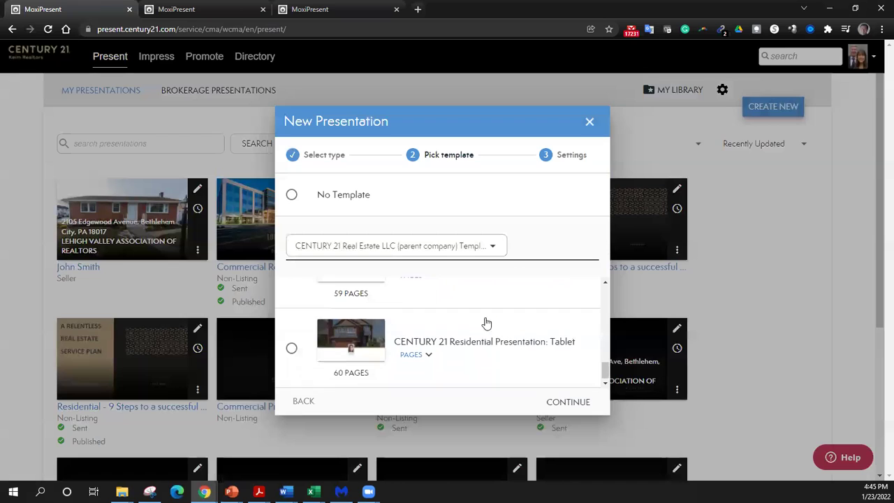
click(291, 348)
click(577, 400)
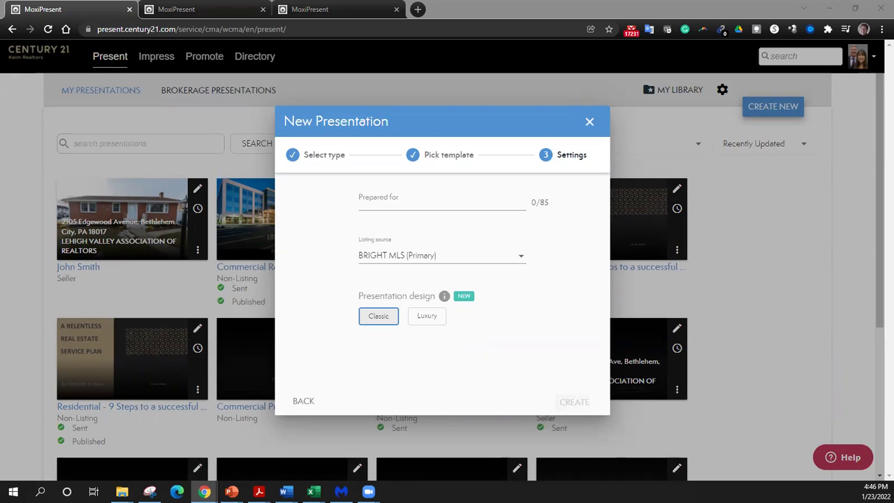
- Enter the client's name as Prepared for, set listing source POCONO and Luxury design, then create
click(431, 197)
text(John Smith)
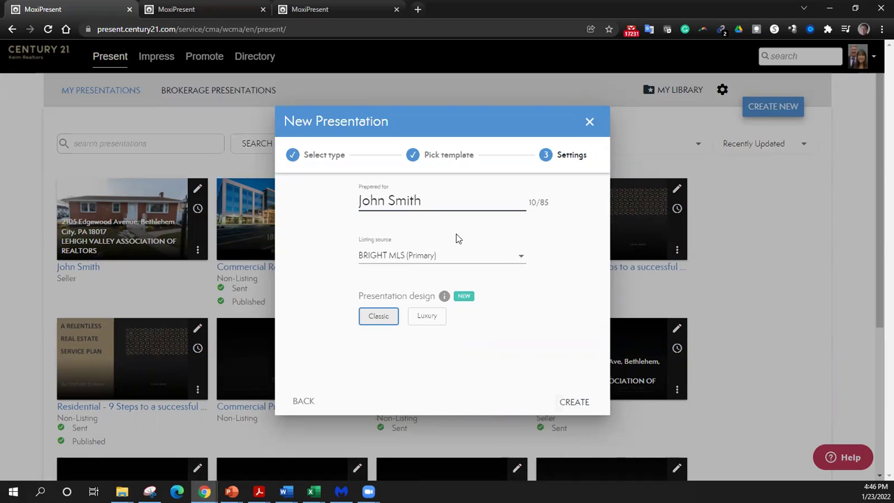
click(489, 254)
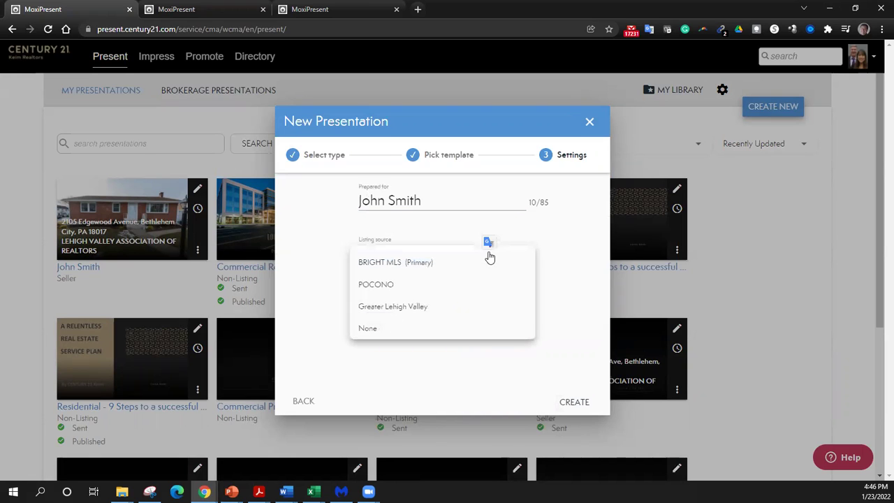
click(393, 283)
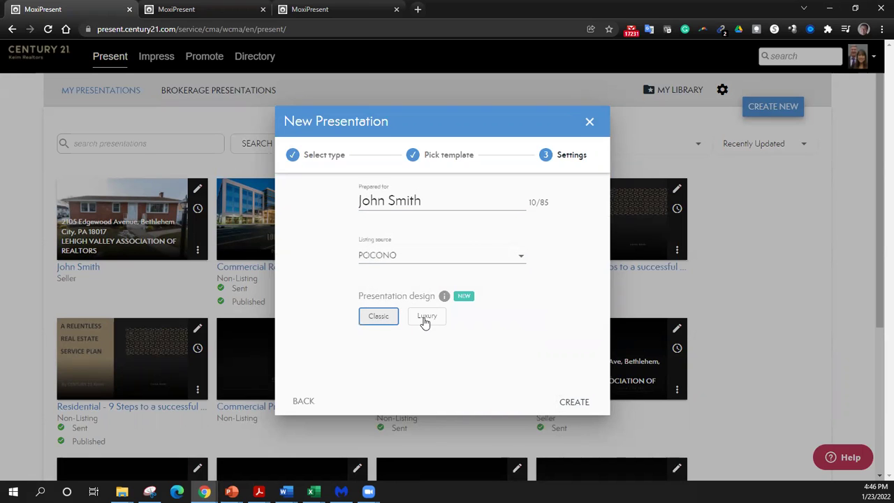
click(425, 319)
click(581, 408)
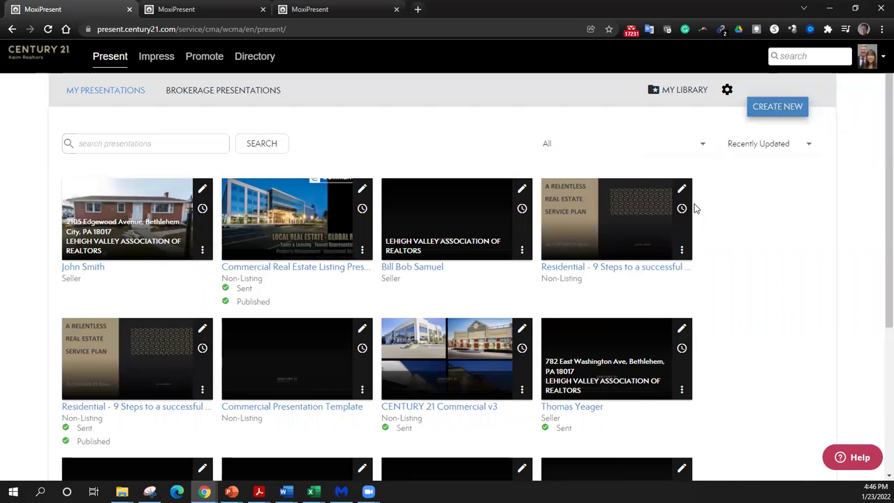
- Fill in the subject property from MLS number PM-93532
click(670, 215)
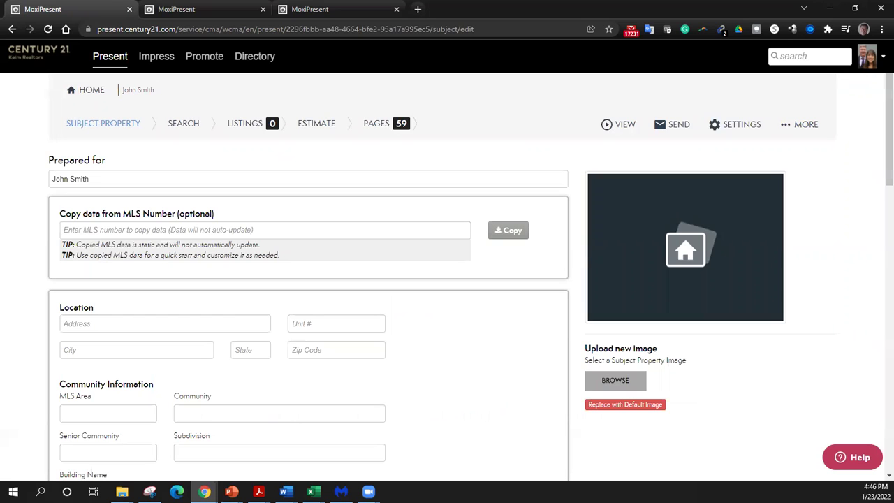
click(109, 230)
text(PM)
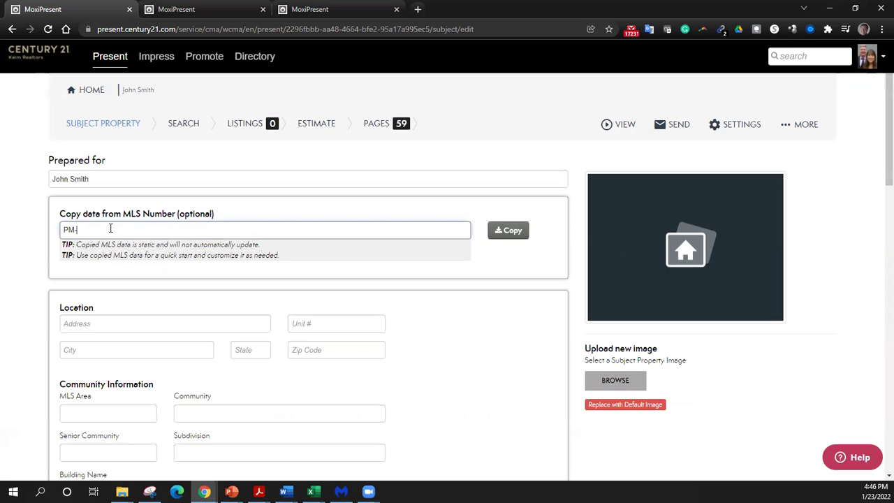
text(-93532)
click(497, 233)
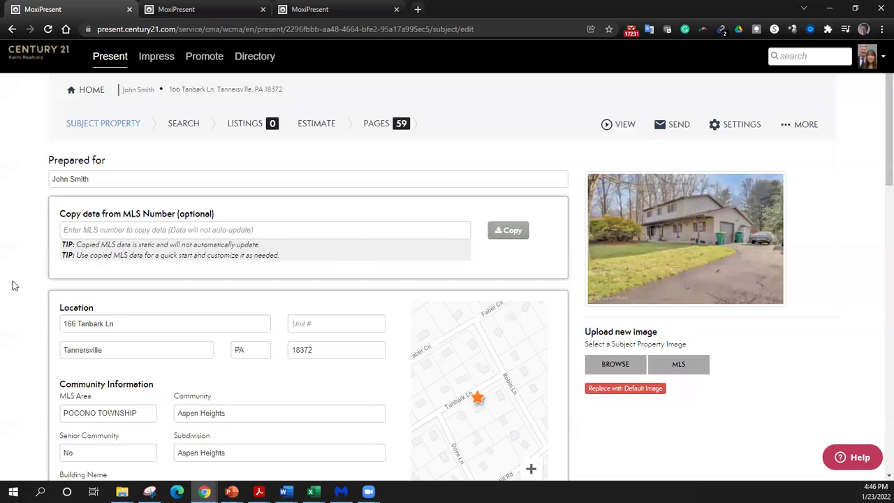
- Enter 1936 as the Living Area SqFt
scroll(22, 281, down, 2)
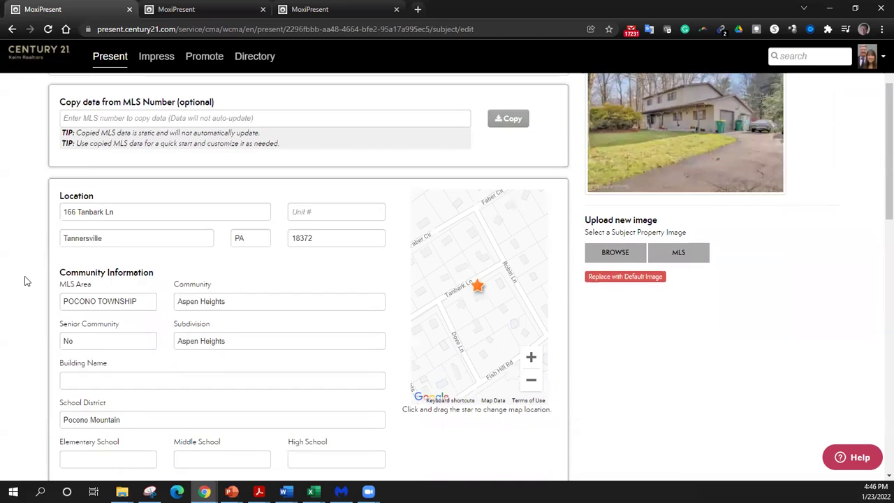
scroll(25, 280, down, 7)
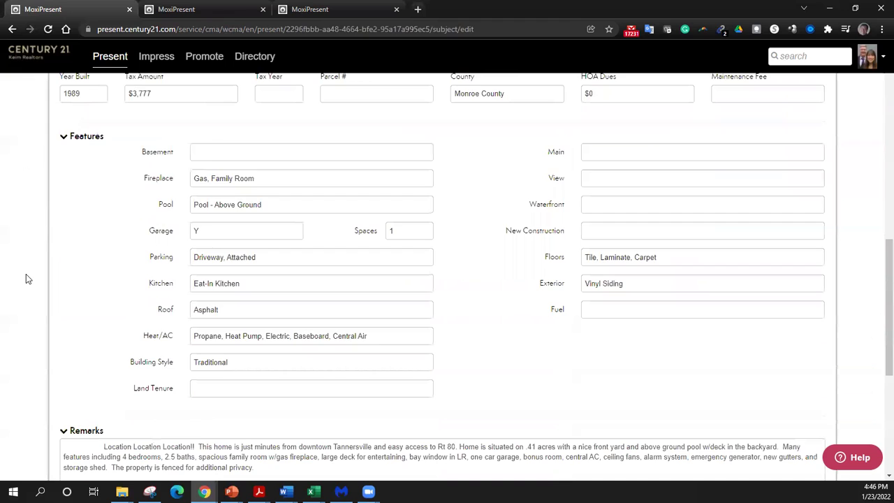
scroll(26, 278, up, 3)
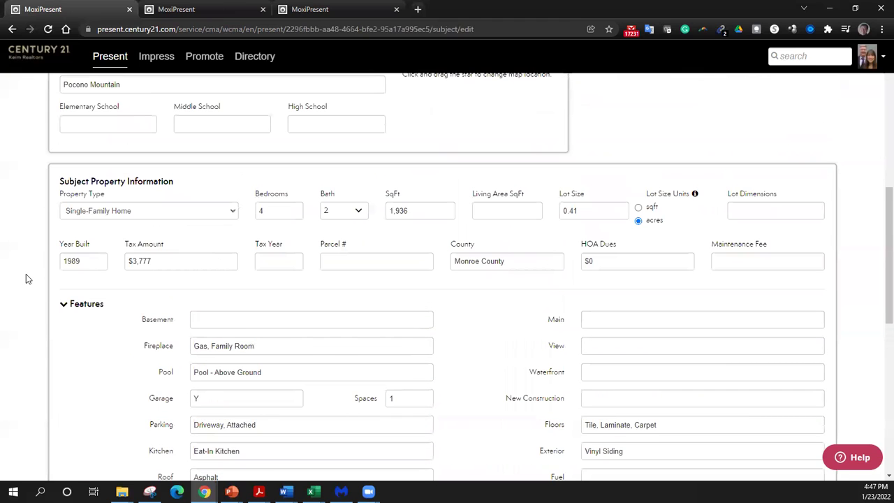
click(507, 209)
text(19)
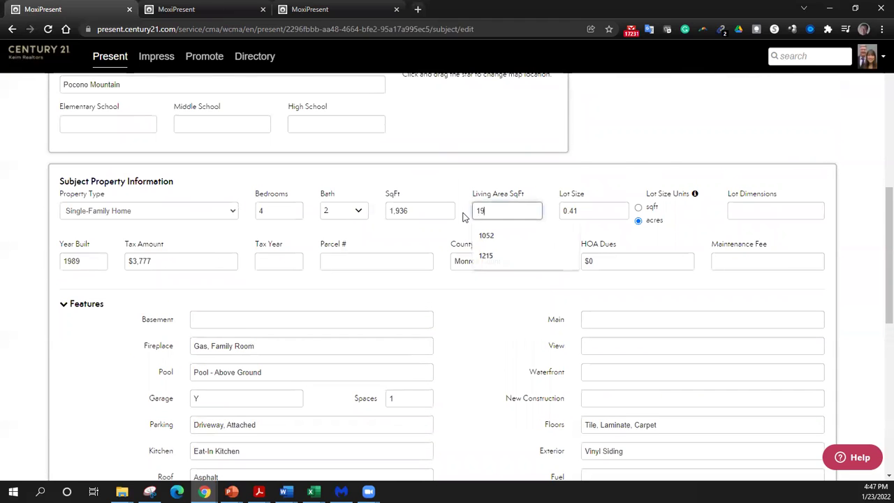
text(36)
key(Tab)
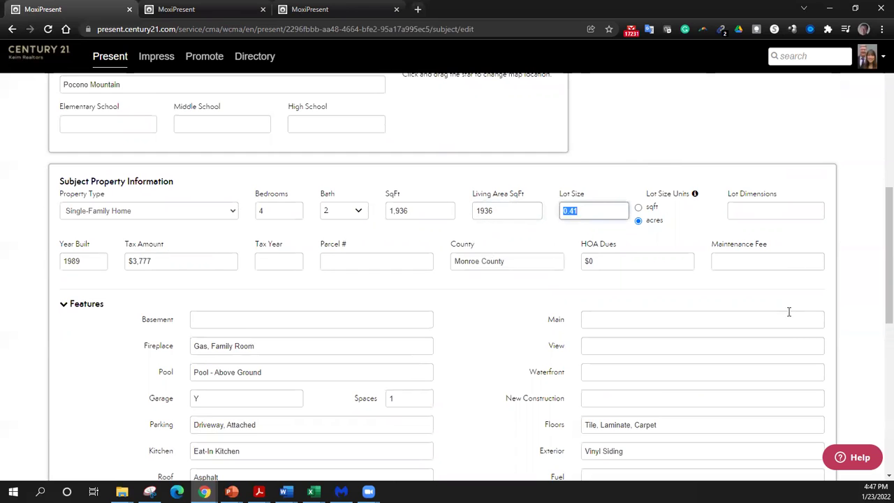
scroll(788, 311, down, 7)
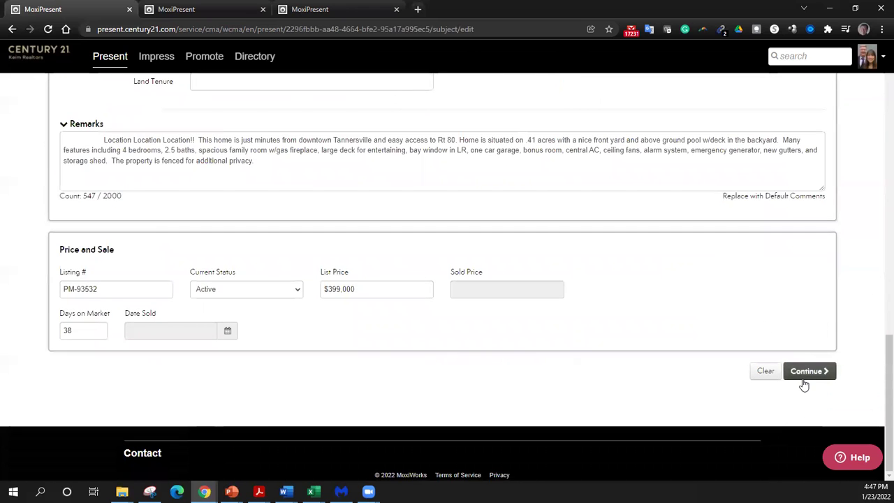
click(806, 371)
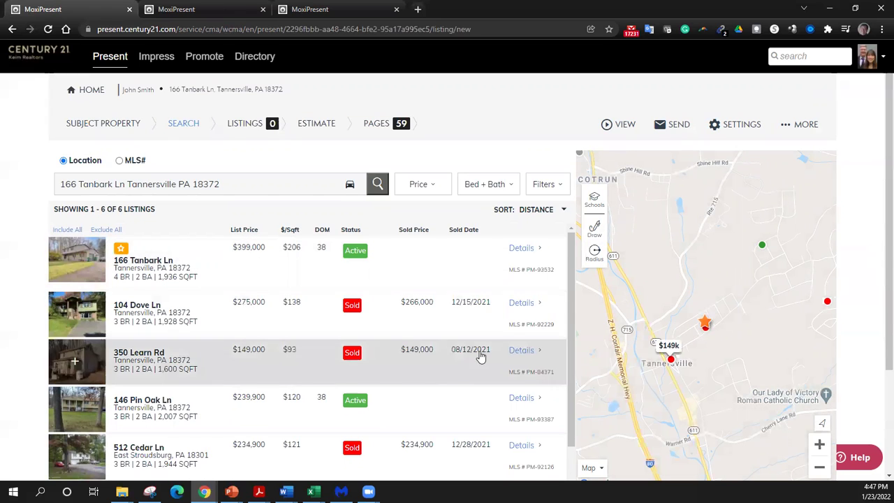
scroll(40, 312, down, 1)
scroll(28, 311, down, 2)
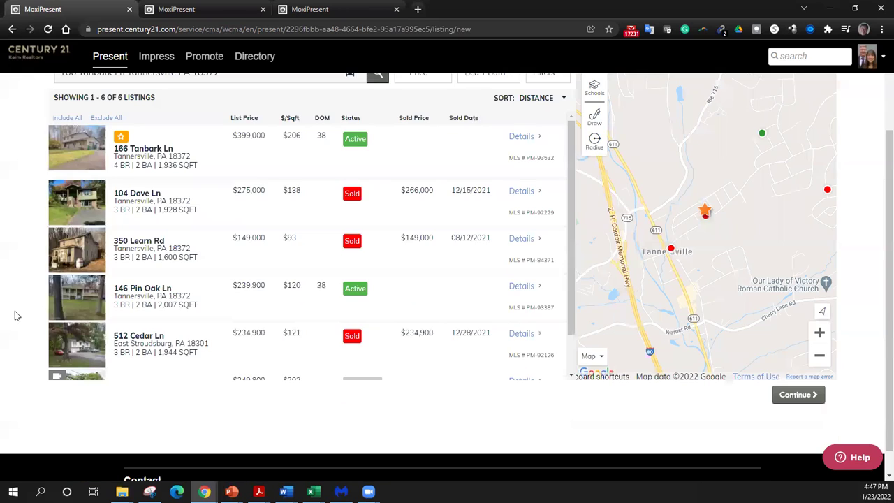
scroll(14, 325, up, 1)
scroll(149, 319, down, 3)
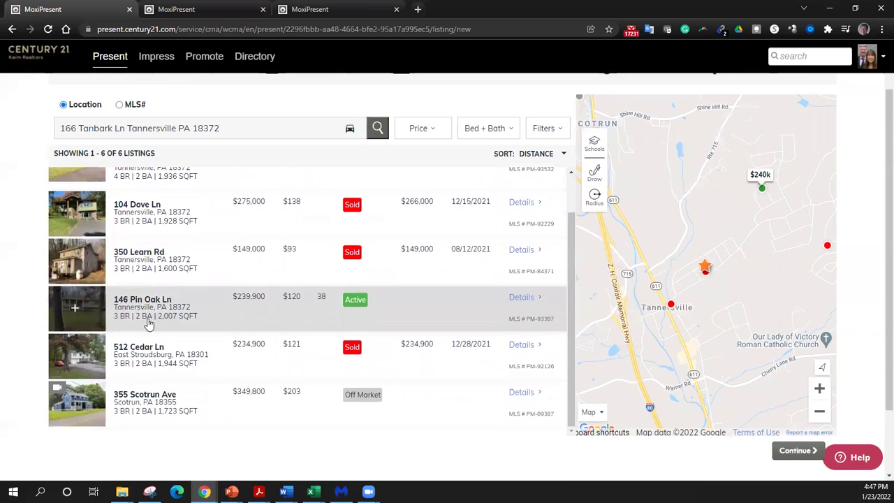
scroll(150, 321, up, 1)
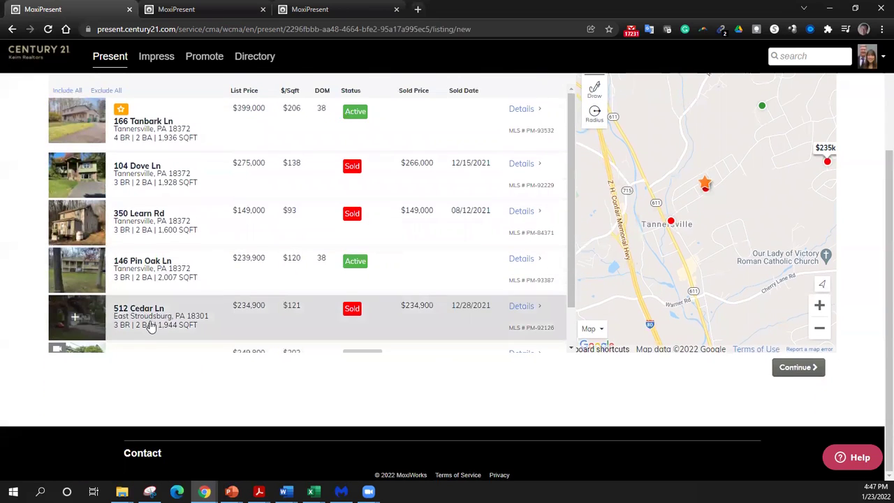
scroll(161, 321, up, 2)
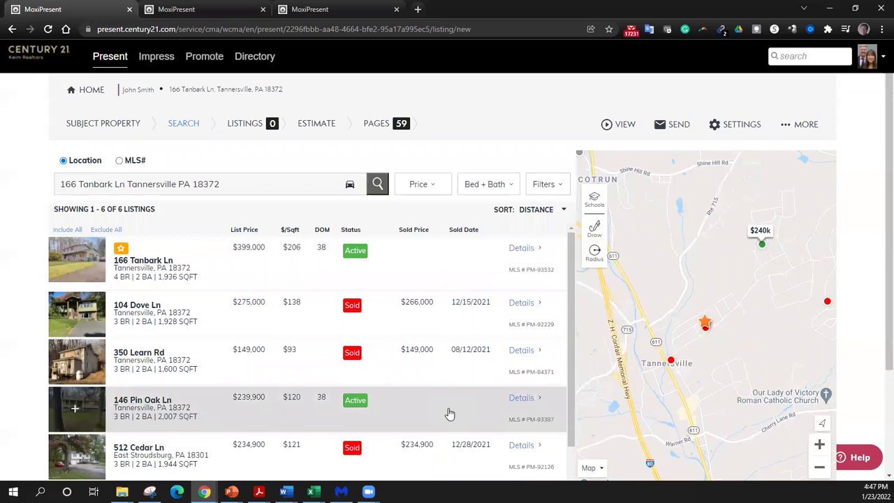
- Enter a Square Feet range of 1800 to 2500 in the search filters
click(560, 187)
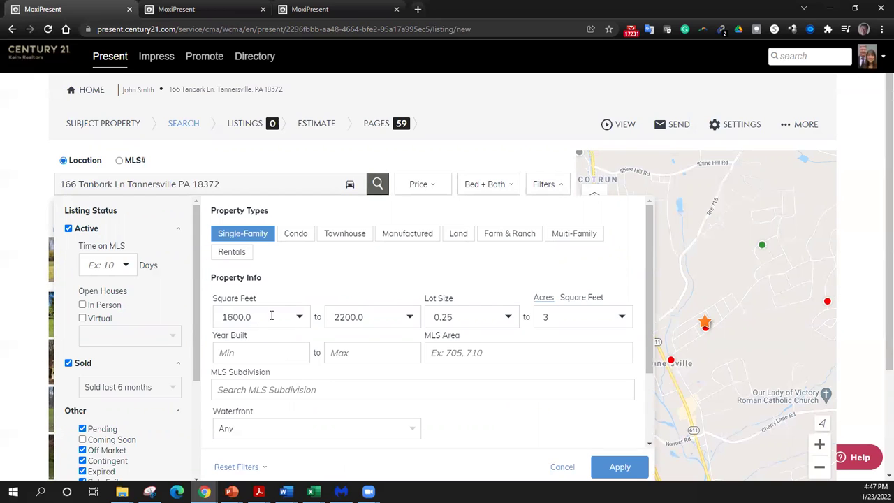
click(271, 316)
key(ctrl+a)
text(1)
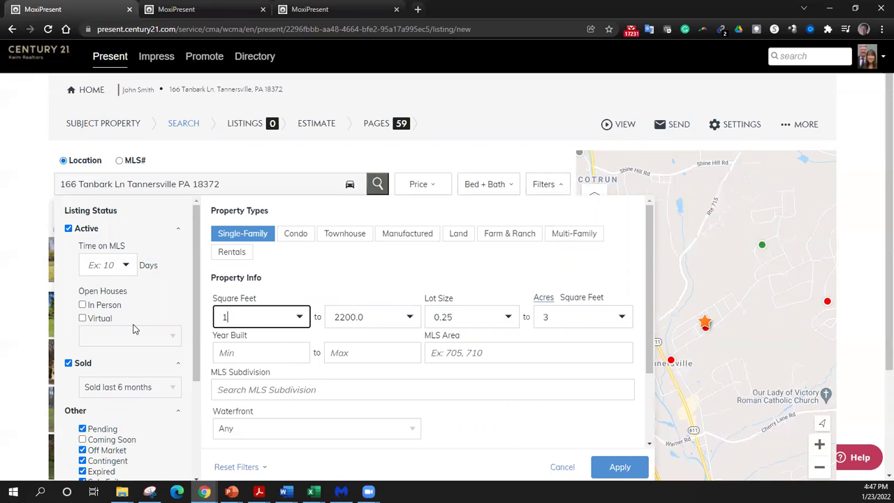
text(800)
key(Tab)
text(2500)
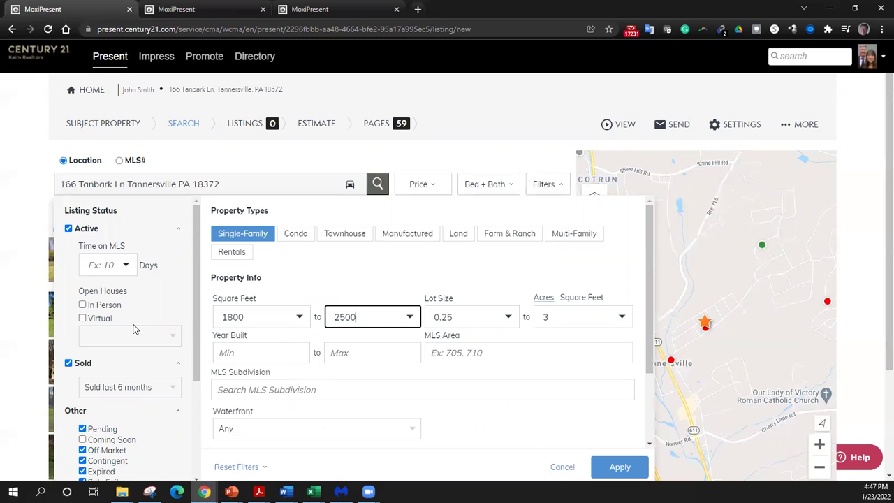
key(Tab)
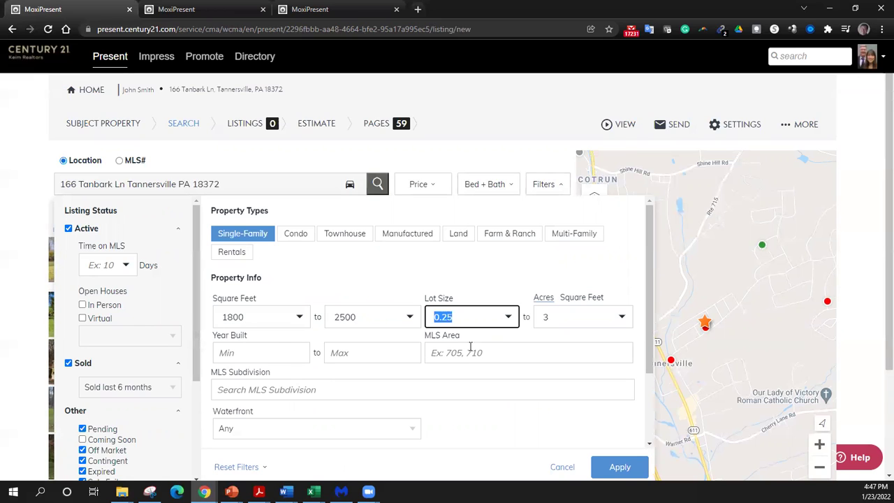
- Keep the 0.25-acre minimum lot size and apply the updated filters
click(510, 318)
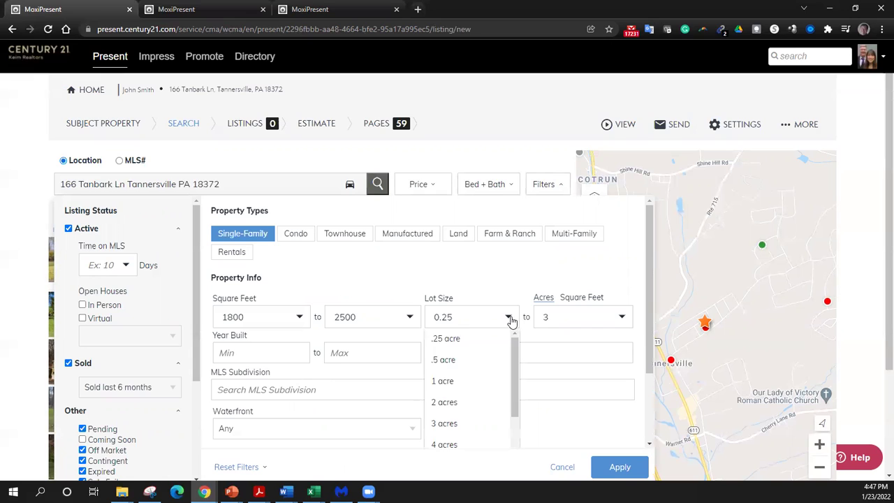
click(500, 273)
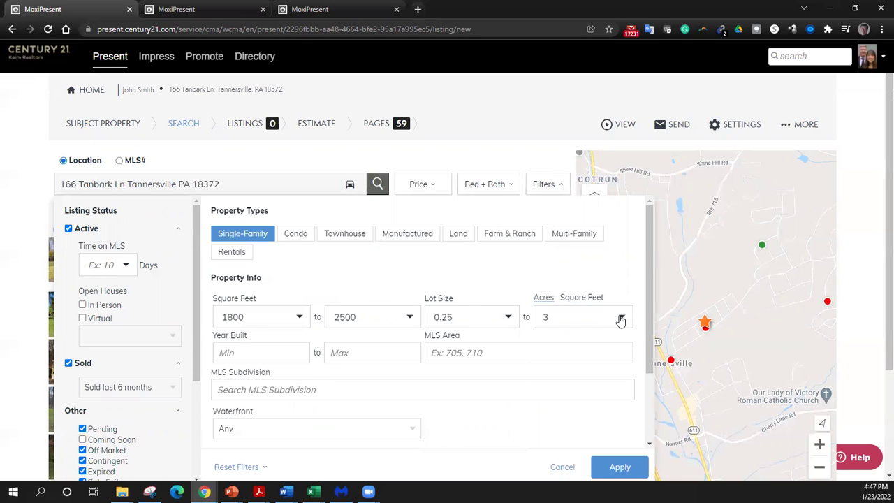
scroll(369, 293, down, 1)
scroll(368, 293, up, 2)
scroll(531, 369, down, 1)
scroll(531, 369, down, 1)
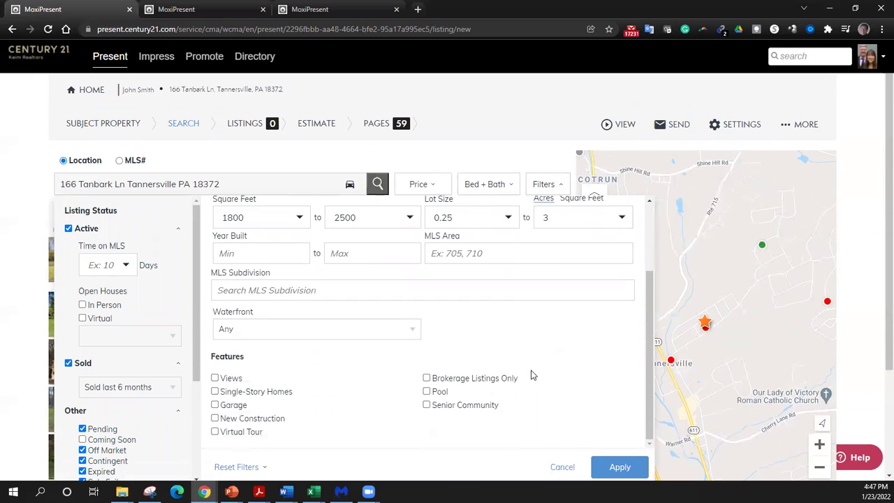
click(626, 467)
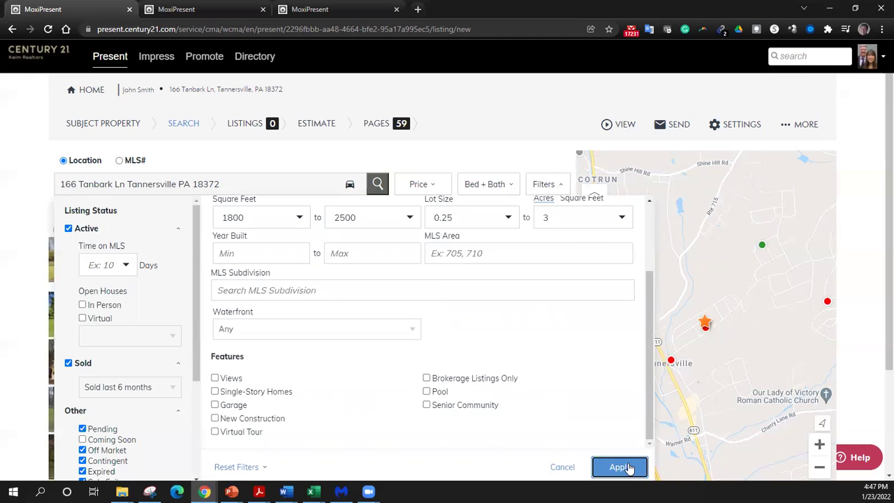
- Review the seven remaining listings and recheck the filters without changing them
scroll(370, 387, down, 5)
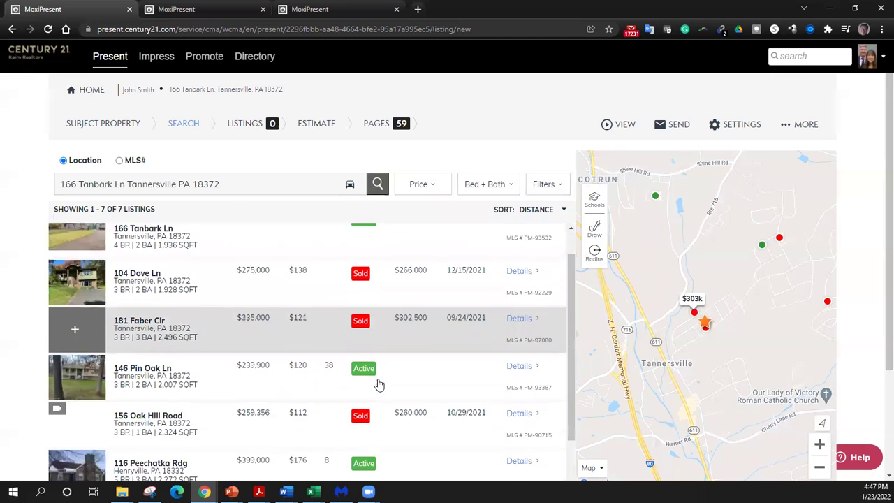
scroll(354, 393, up, 3)
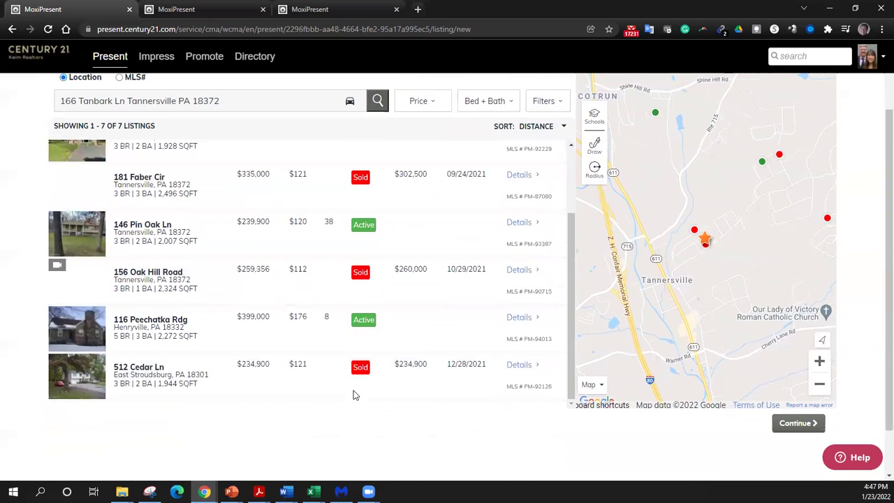
scroll(310, 396, up, 2)
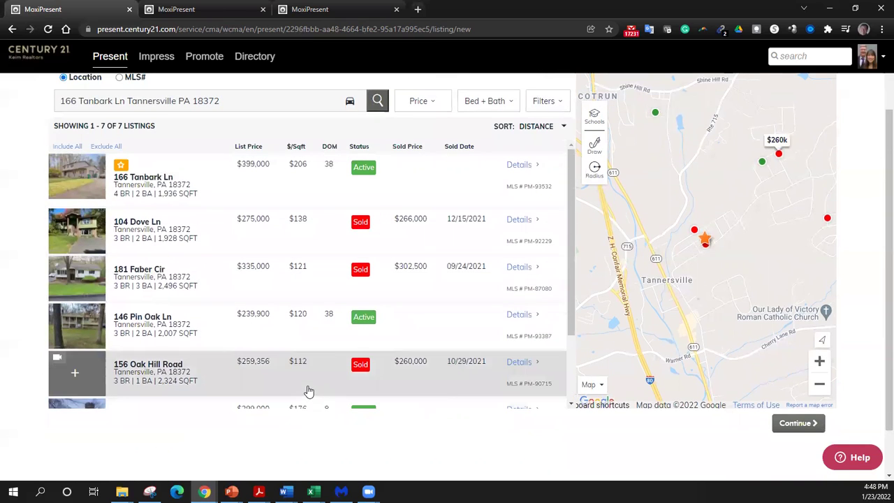
scroll(384, 240, up, 2)
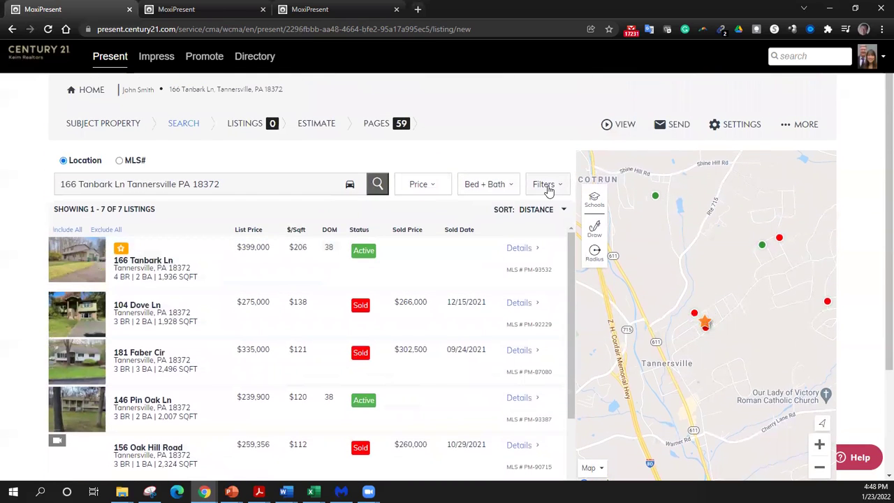
click(547, 184)
click(528, 157)
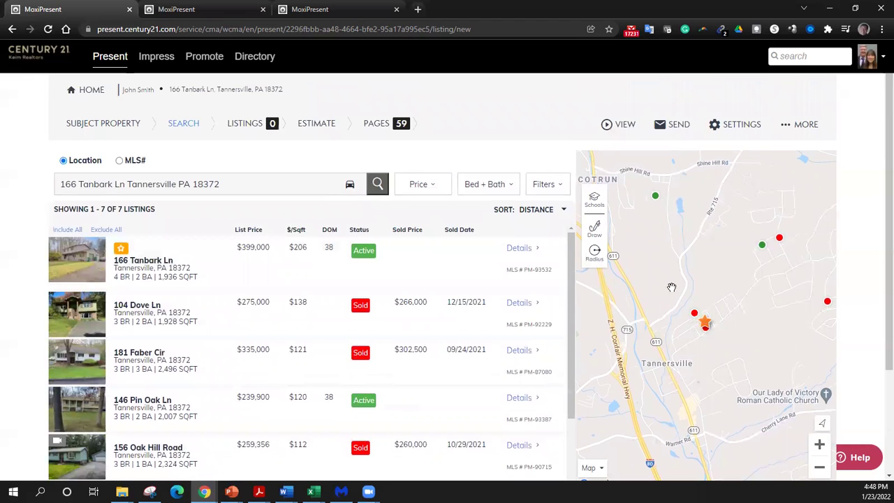